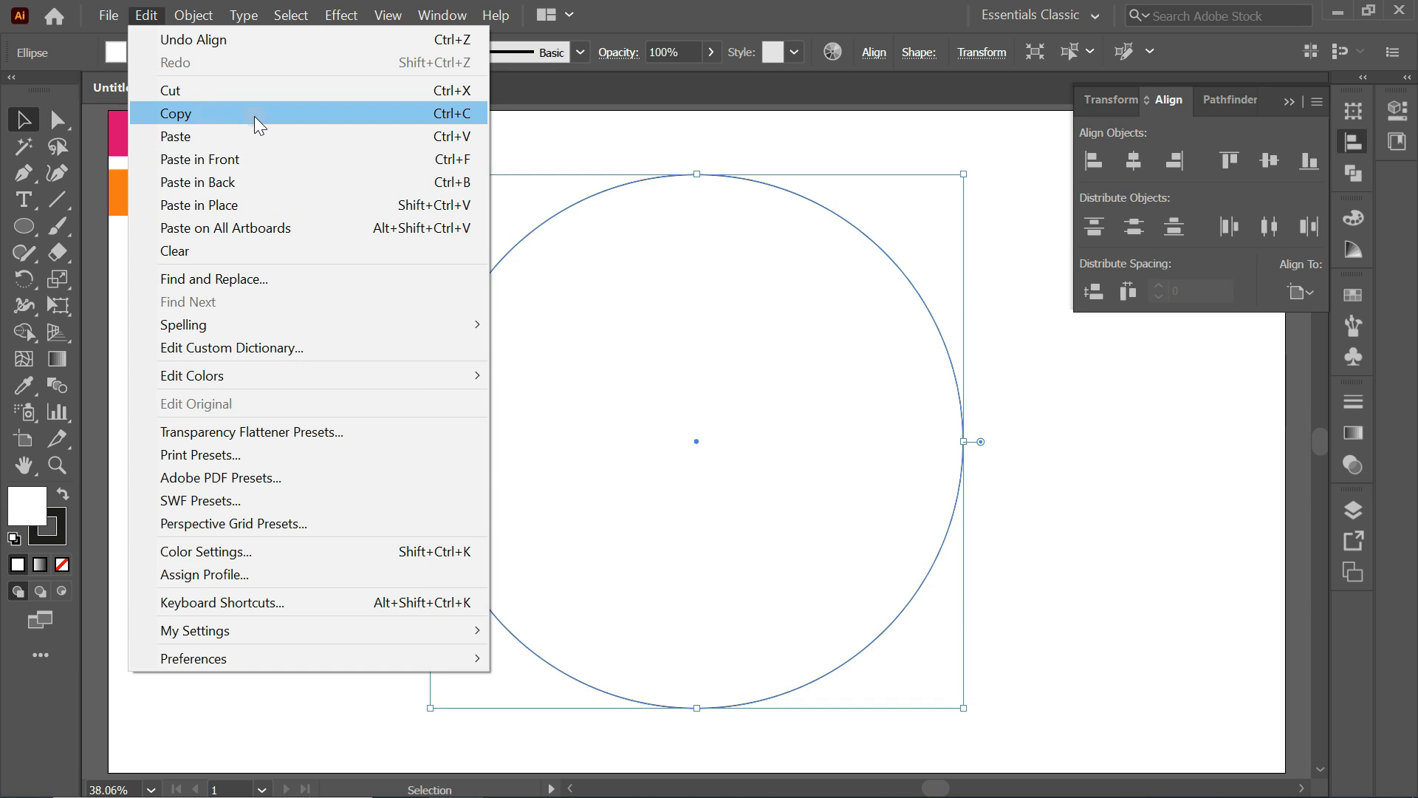
Step: Paste a copy of the circle in front and scale it down about its centre to form a concentric inner circle
{"action": "left_click", "coordinate": [254, 117]}
{"action": "left_click", "coordinate": [142, 18]}
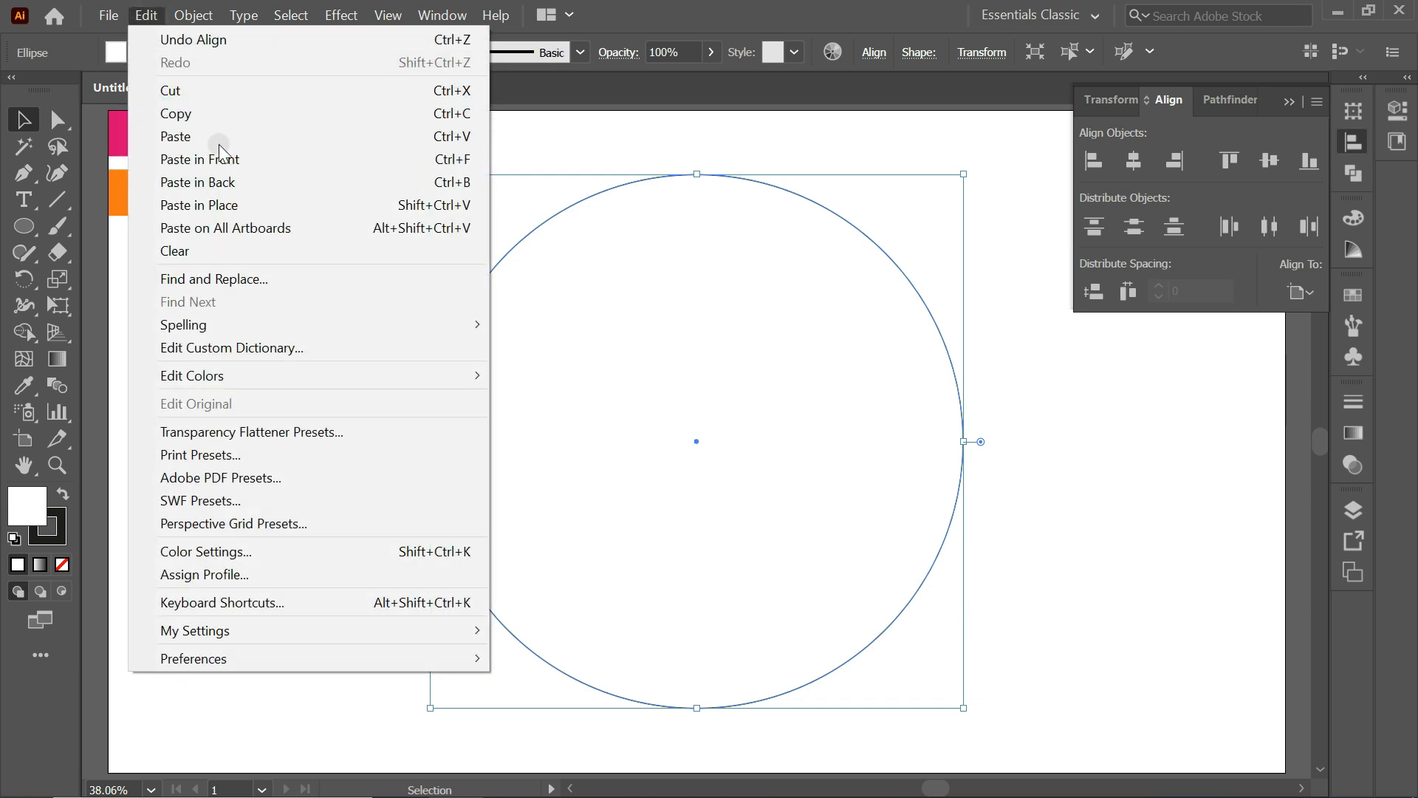
{"action": "left_click", "coordinate": [319, 159]}
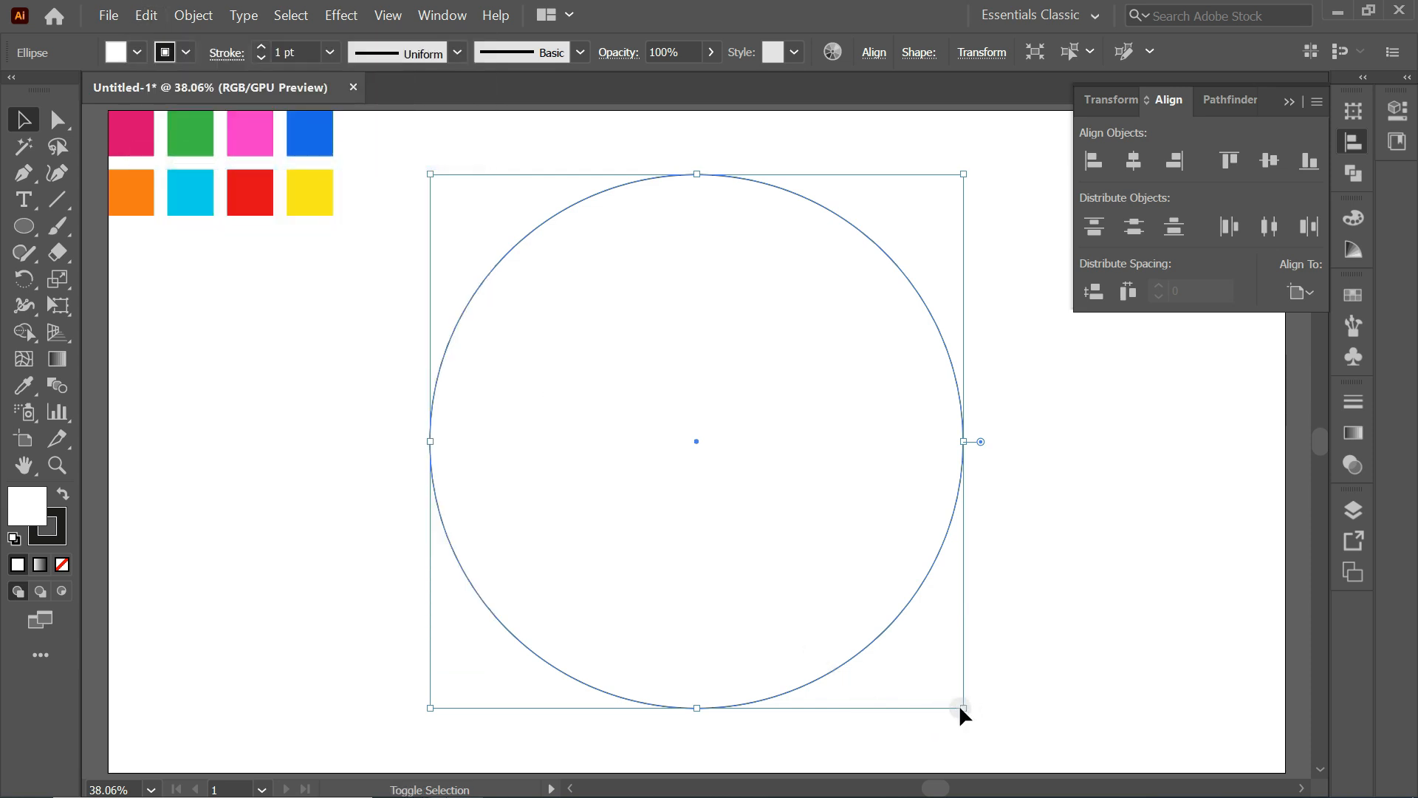
{"action": "left_click_drag", "start_coordinate": [967, 710], "coordinate": [902, 665]}
{"action": "left_click", "coordinate": [921, 206]}
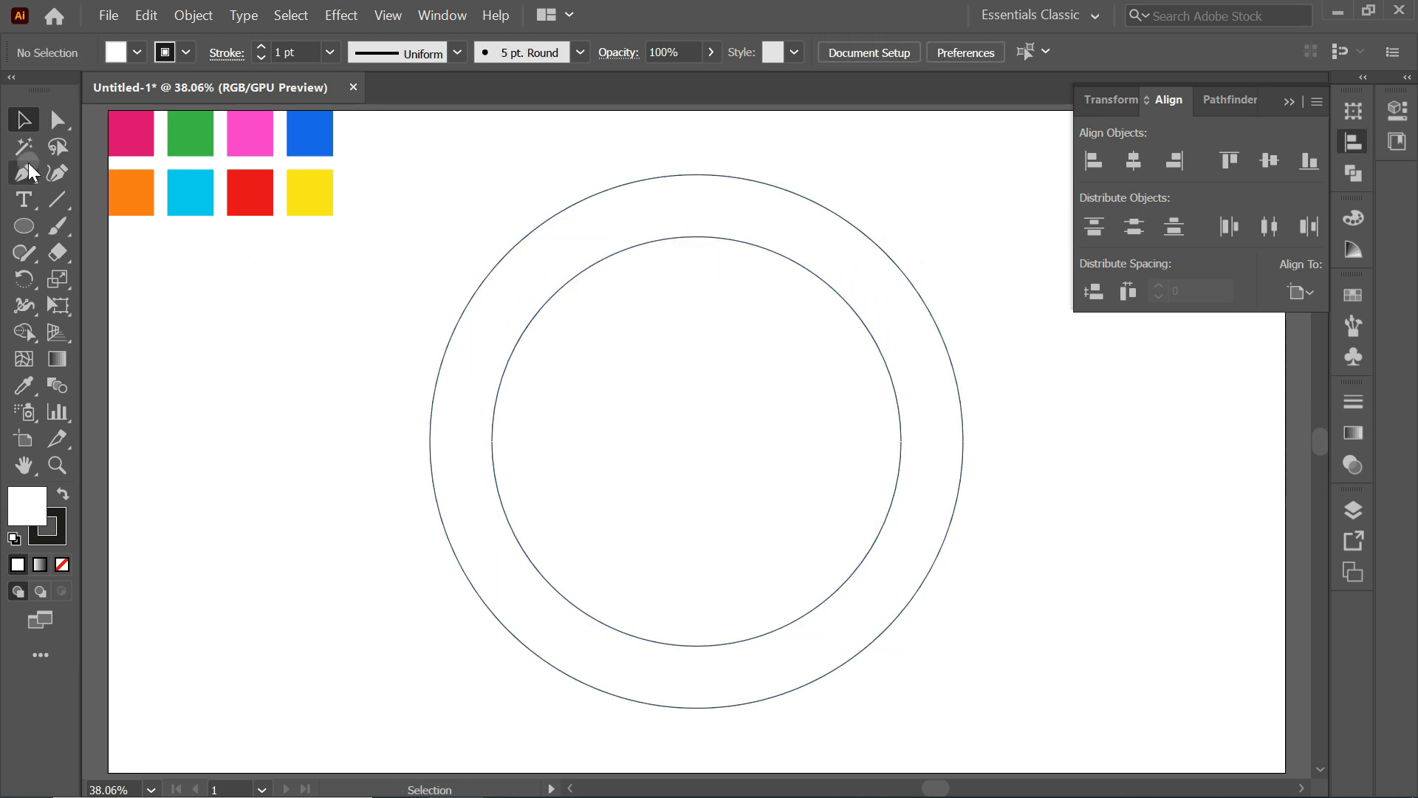
Step: Draw a straight vertical line with the Pen tool from the circles' centre upward to just beyond the outer circle
{"action": "left_click_drag", "start_coordinate": [28, 167], "coordinate": [67, 181]}
{"action": "left_click", "coordinate": [166, 178]}
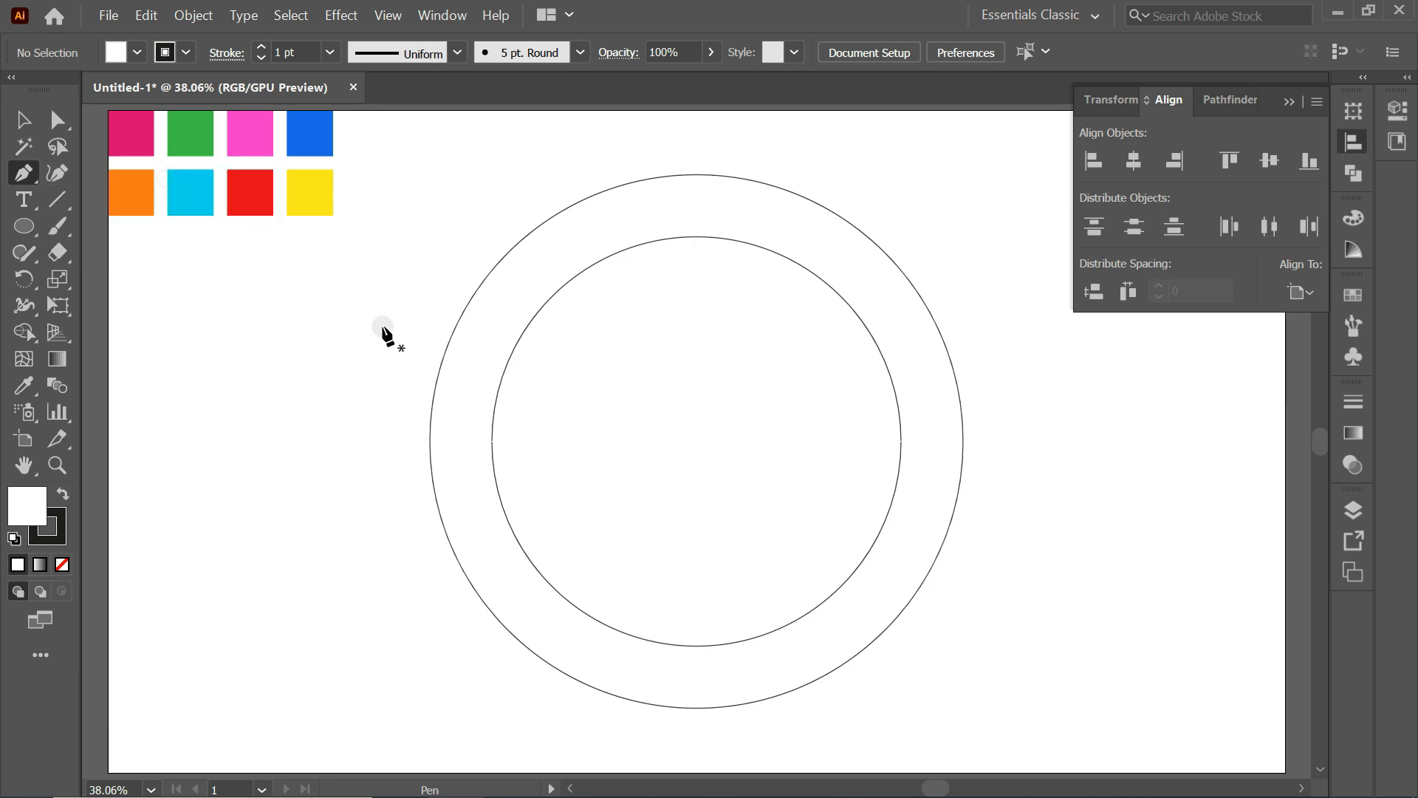
{"action": "left_click", "coordinate": [697, 441]}
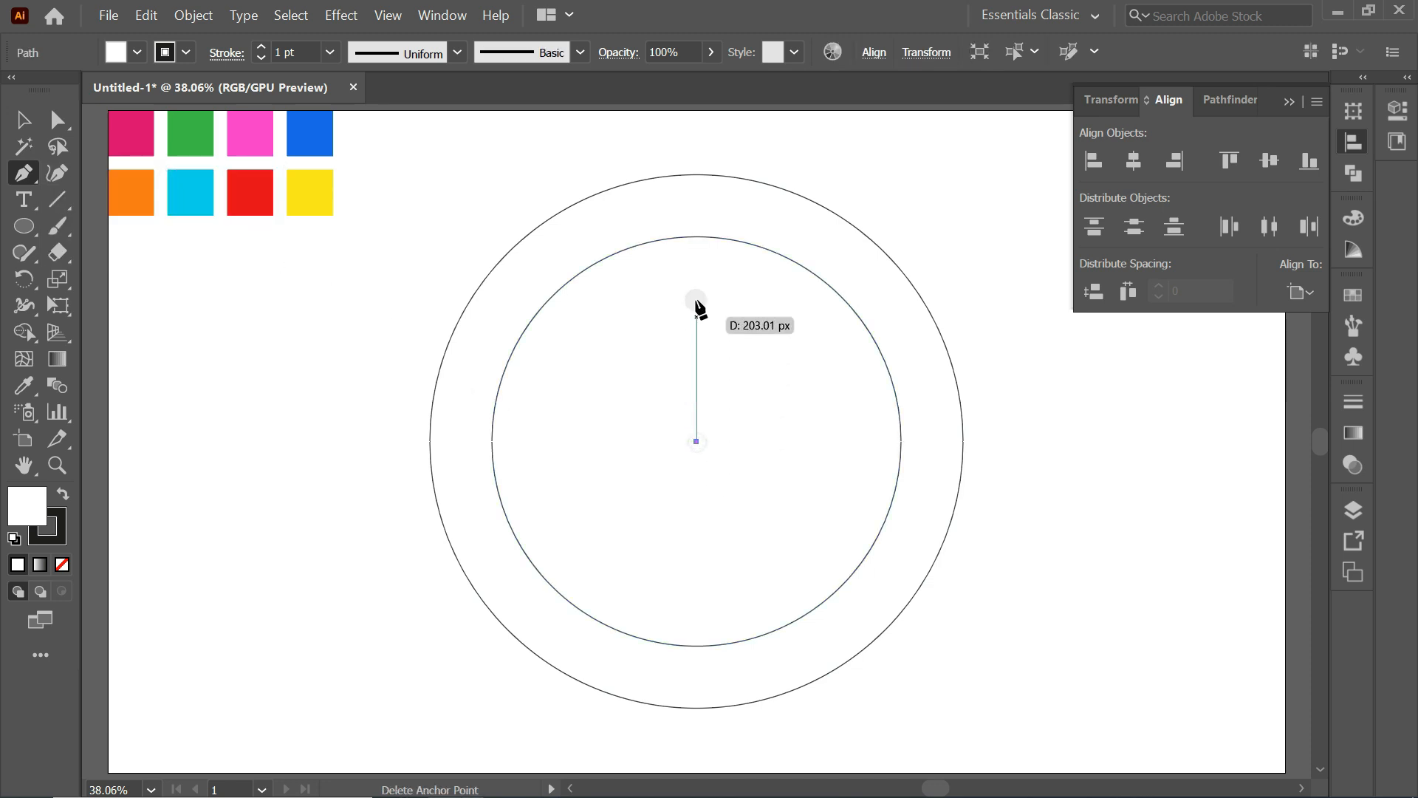
{"action": "left_click", "coordinate": [697, 127], "text": "shift"}
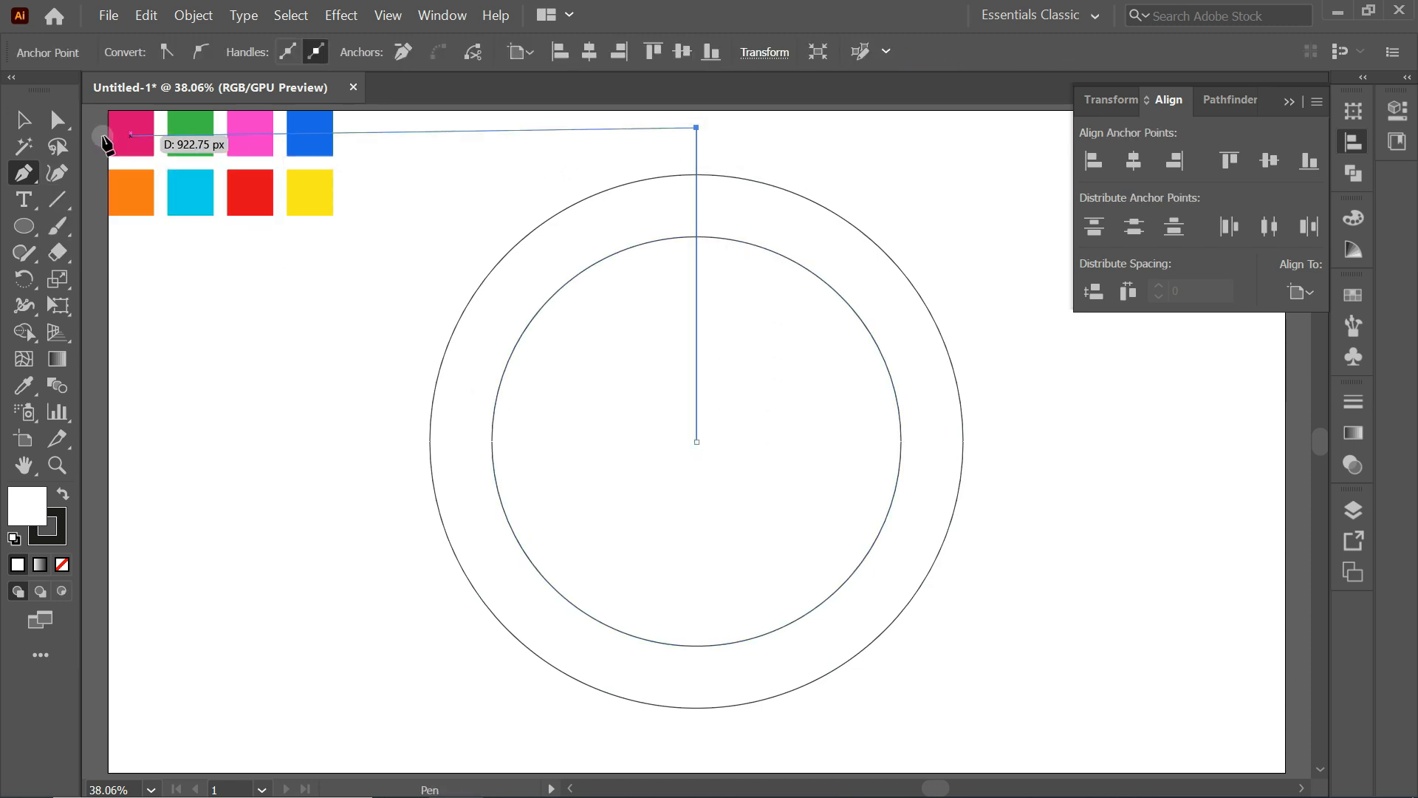
{"action": "key", "text": "v"}
Step: Rotate a copy of the vertical line by 22.5° about the circles' centre and repeat the transformation twice, making three angled lines
{"action": "left_click_drag", "start_coordinate": [28, 282], "coordinate": [118, 276]}
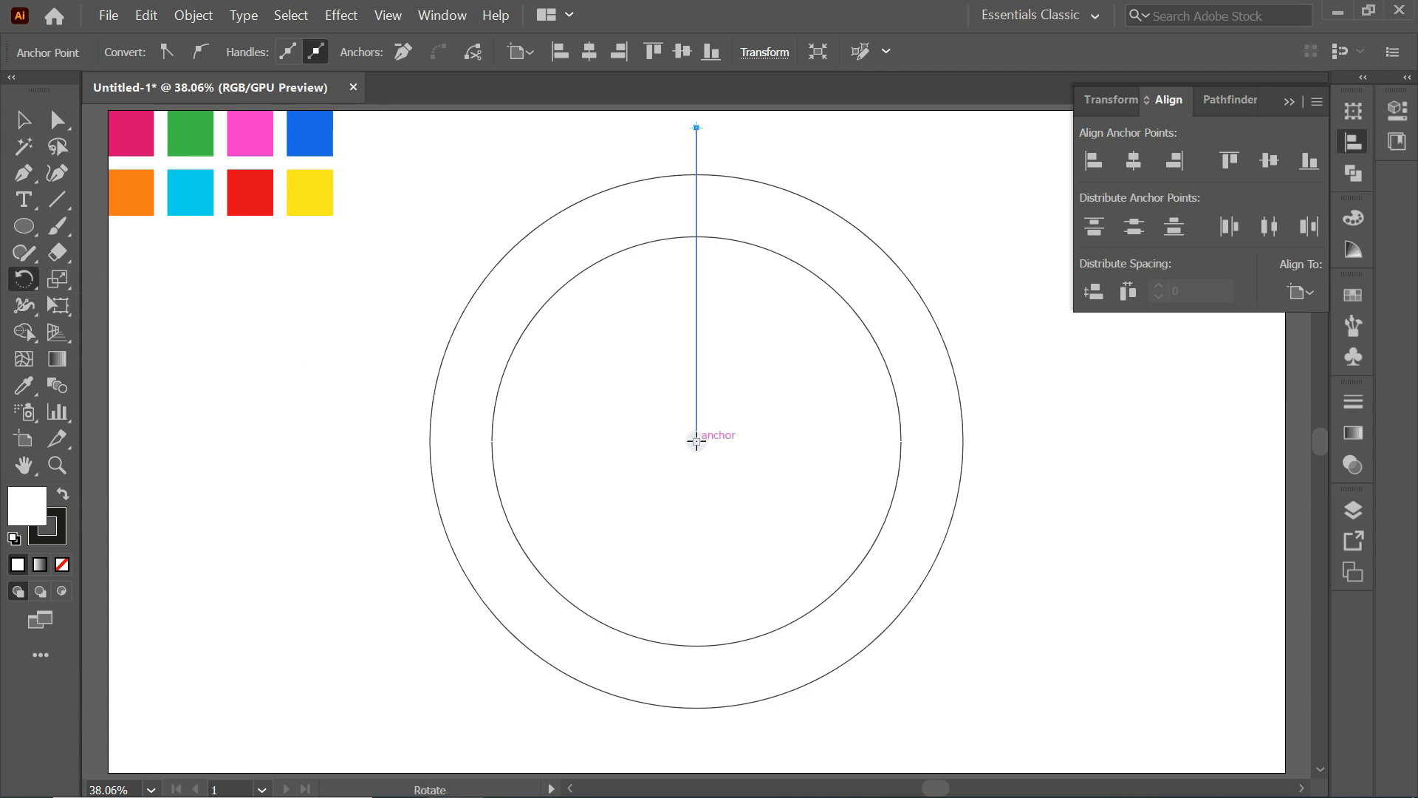
{"action": "left_click", "coordinate": [696, 442], "text": "alt"}
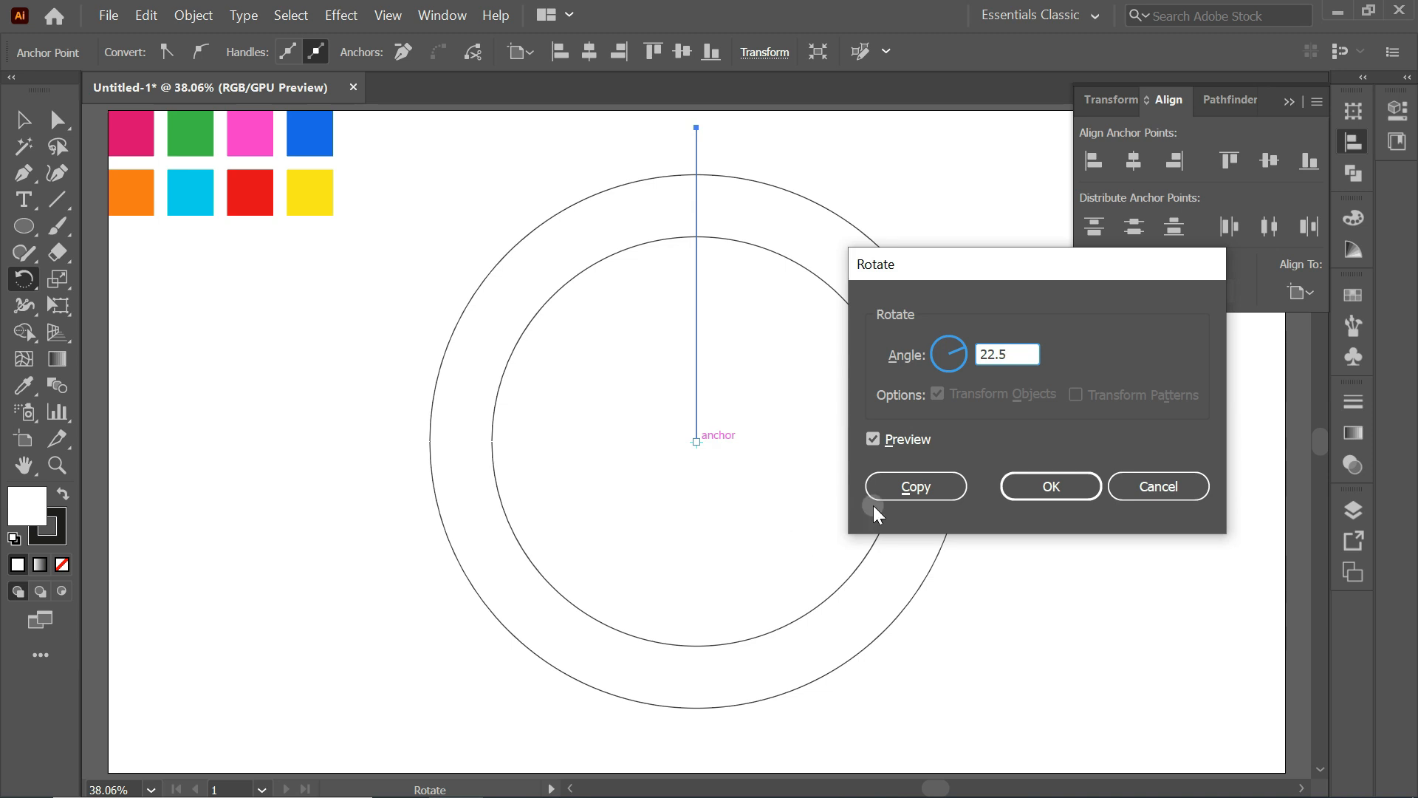
{"action": "left_click", "coordinate": [888, 486]}
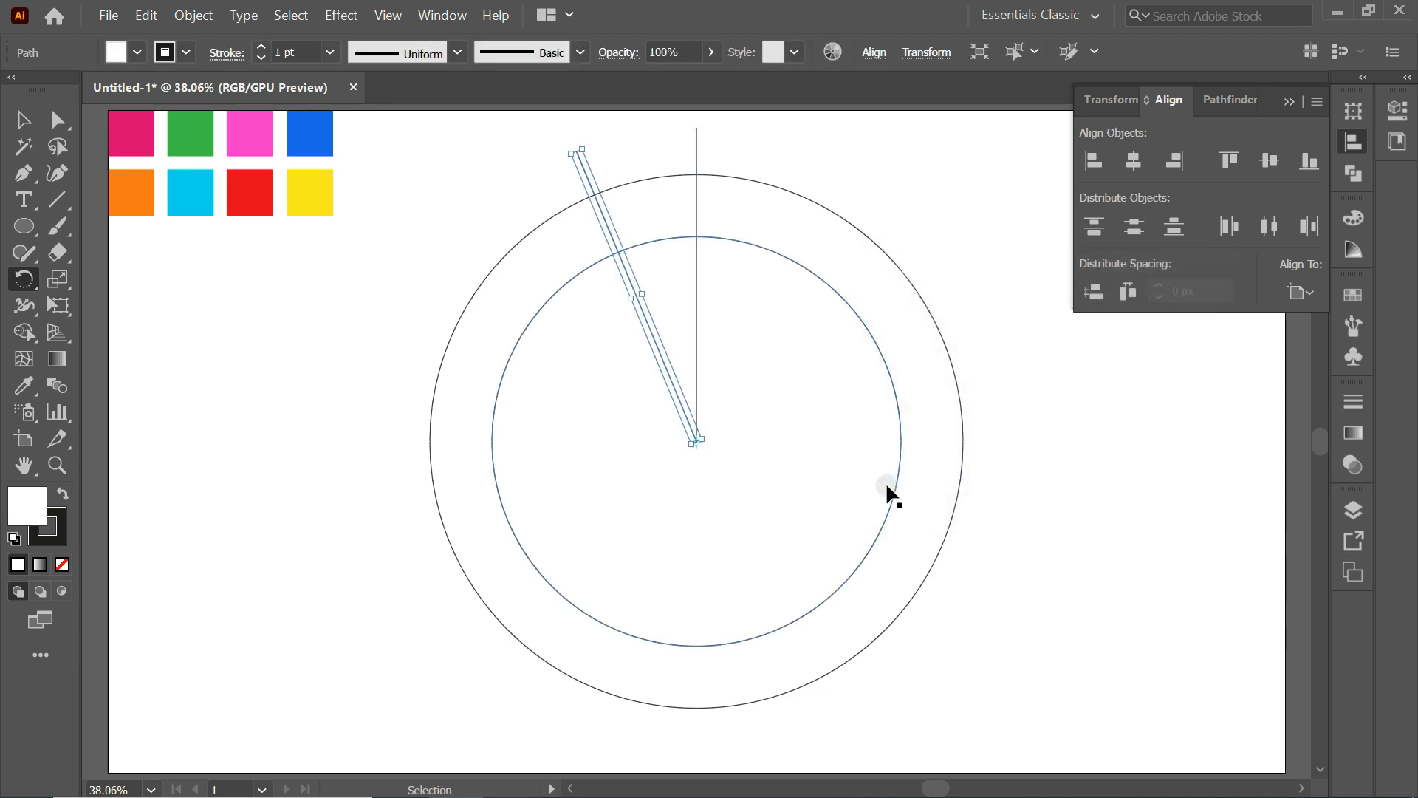
{"action": "key", "text": "ctrl+d"}
{"action": "key", "text": "ctrl+d"}
{"action": "left_click", "coordinate": [24, 120]}
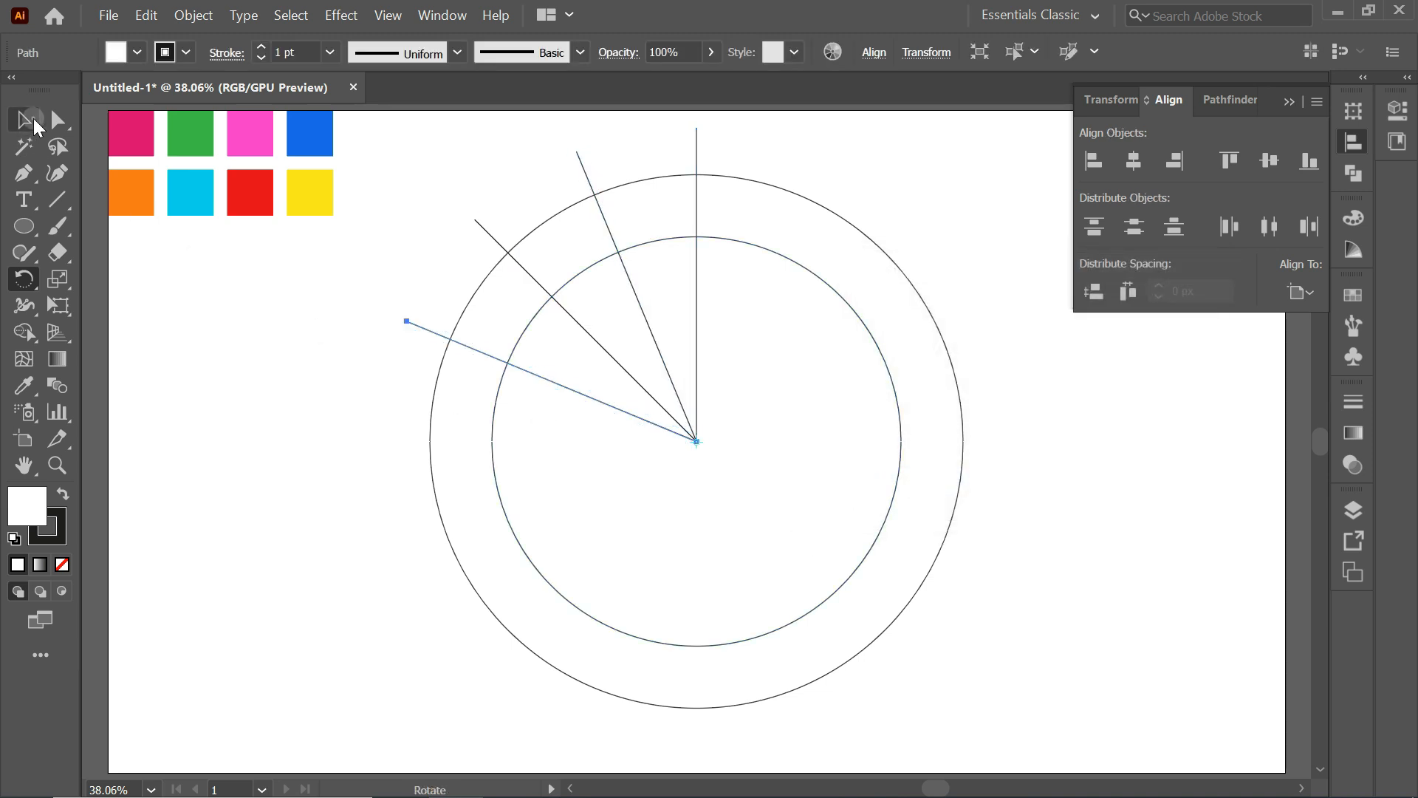
{"action": "left_click", "coordinate": [213, 331]}
Step: Draw a line from the lowest spoke's outer-circle crossing to the inner circle's top, about 402 by 167 px, and bend it outward
{"action": "left_click", "coordinate": [25, 172]}
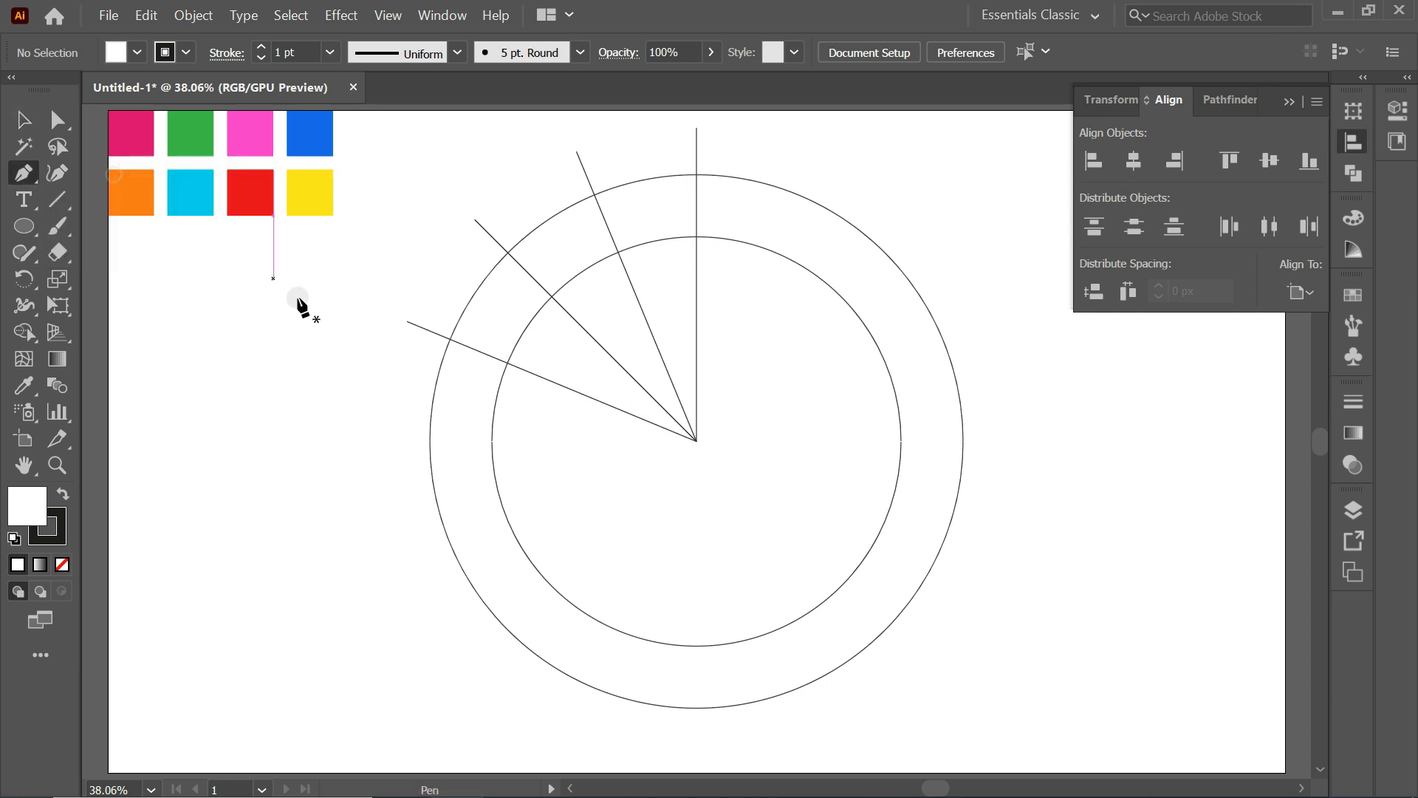
{"action": "left_click", "coordinate": [449, 338]}
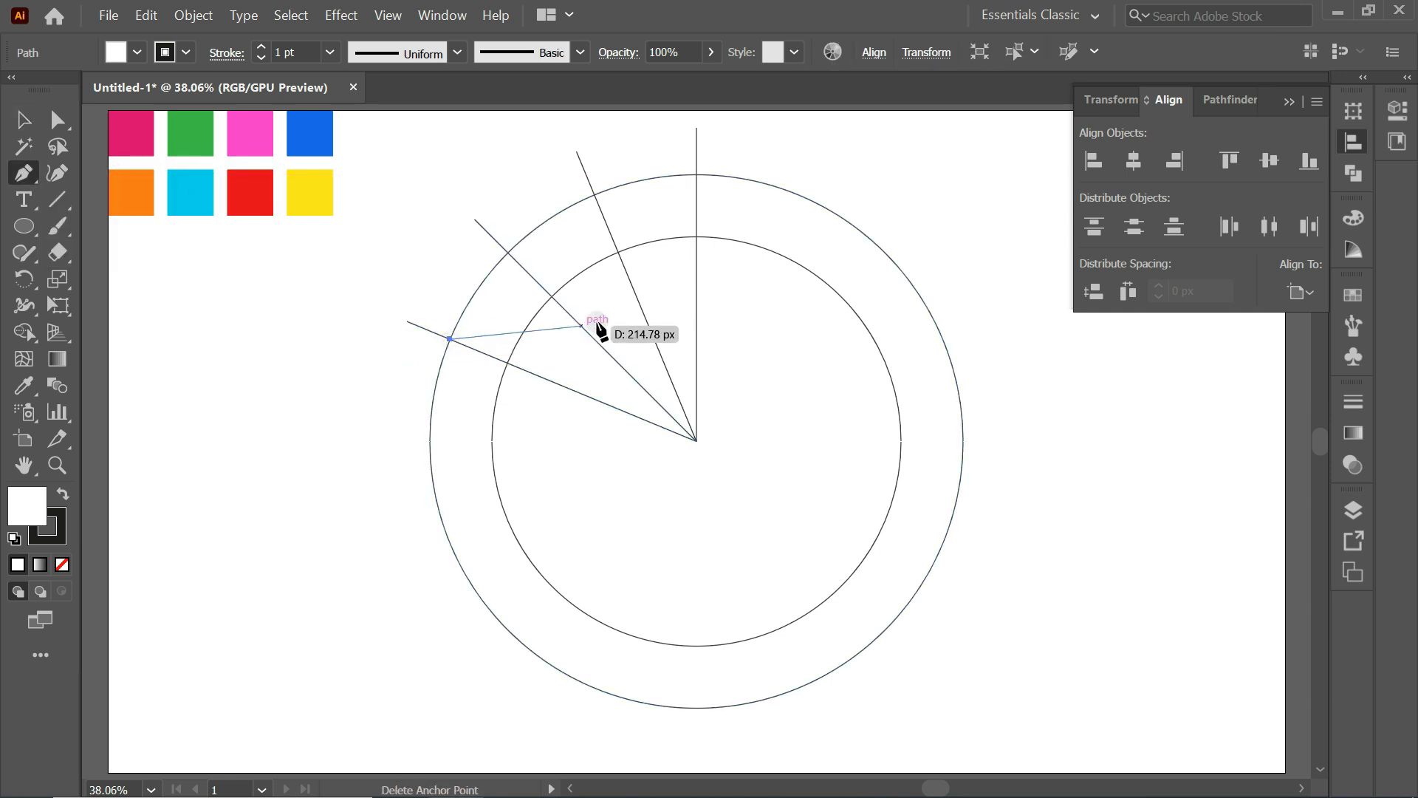
{"action": "left_click", "coordinate": [697, 237]}
{"action": "left_click", "coordinate": [24, 172]}
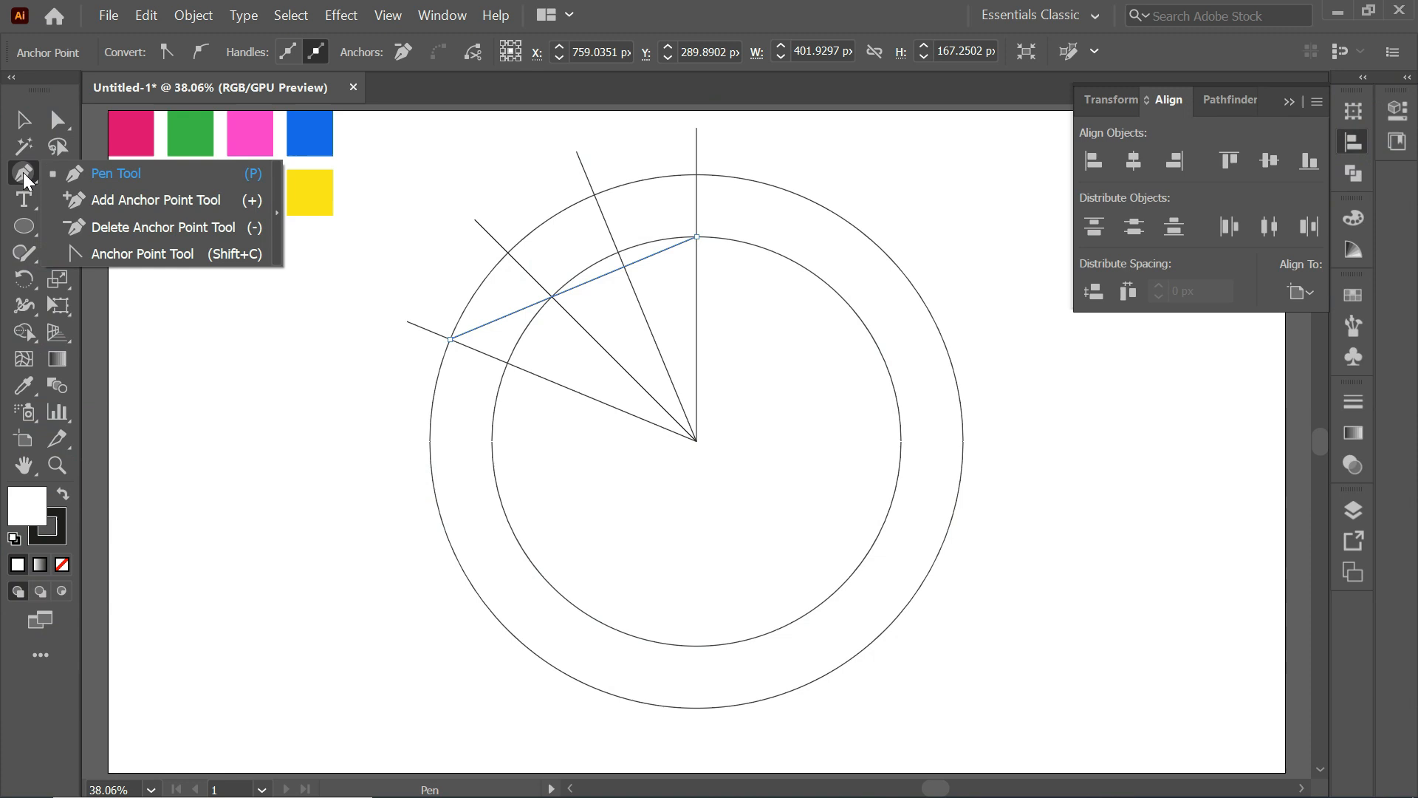
{"action": "left_click", "coordinate": [126, 253]}
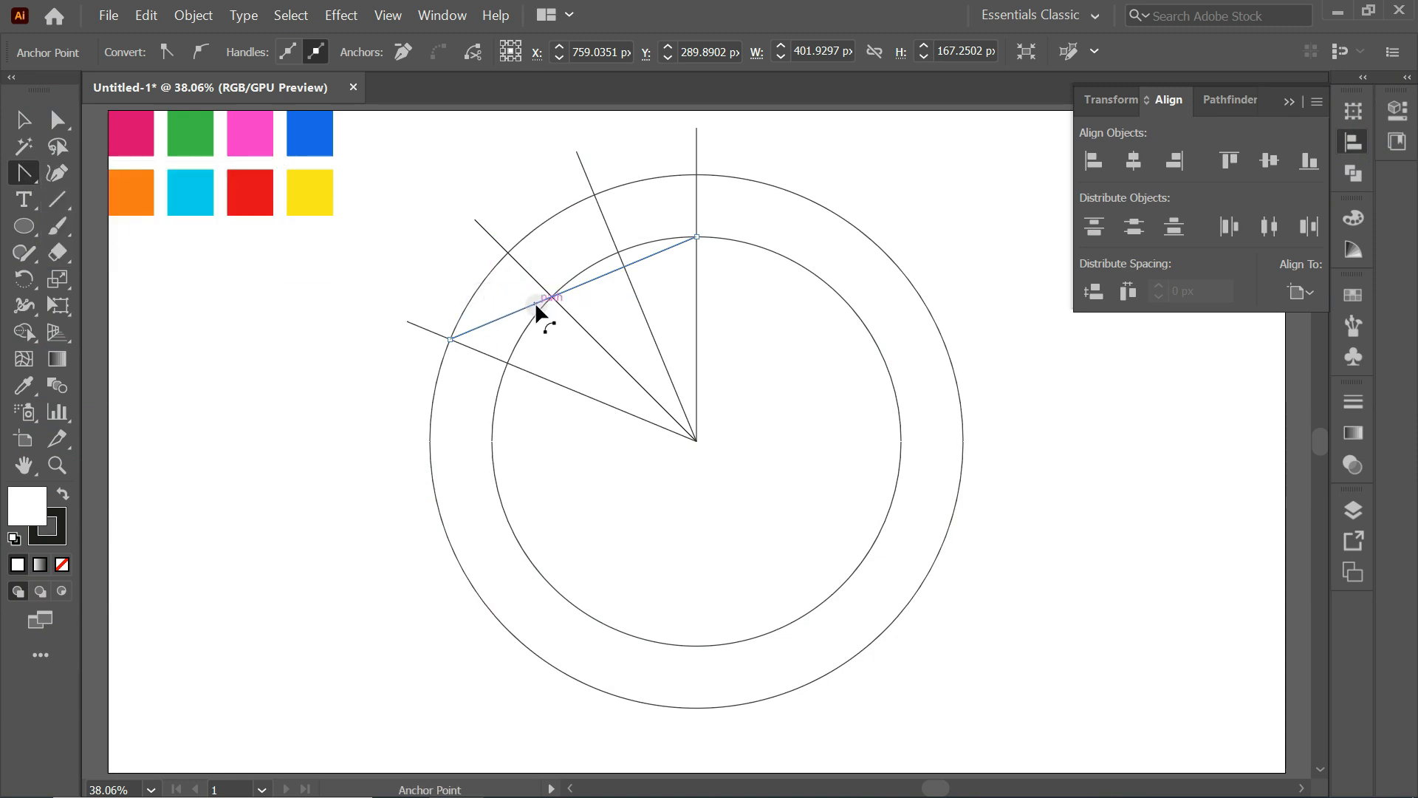
{"action": "left_click_drag", "start_coordinate": [535, 299], "coordinate": [514, 267]}
Step: Remove the fill from the two circles, the four radial lines and the curve
{"action": "left_click", "coordinate": [27, 119]}
{"action": "left_click_drag", "start_coordinate": [417, 164], "coordinate": [901, 554]}
{"action": "left_click", "coordinate": [137, 51]}
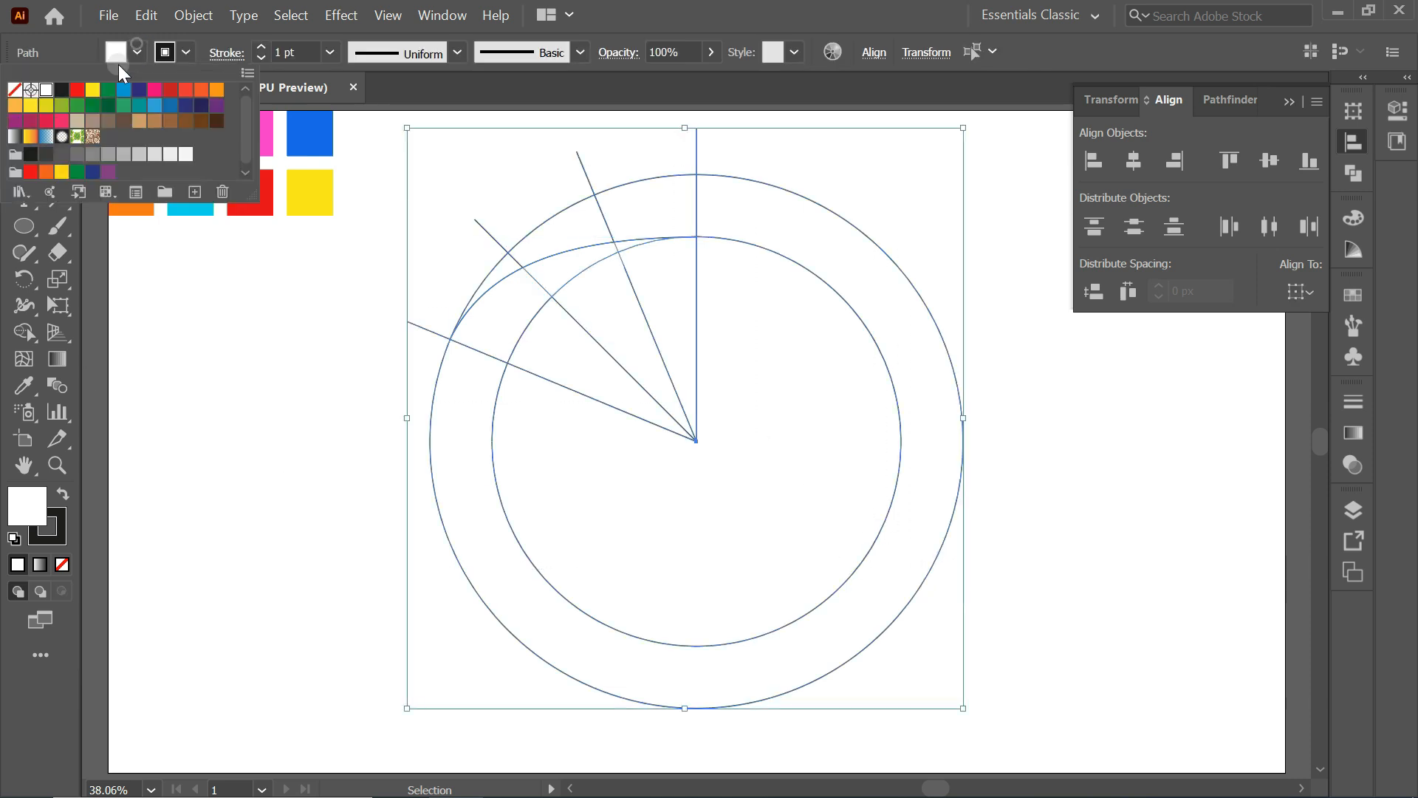
{"action": "left_click", "coordinate": [13, 91]}
{"action": "left_click", "coordinate": [299, 384]}
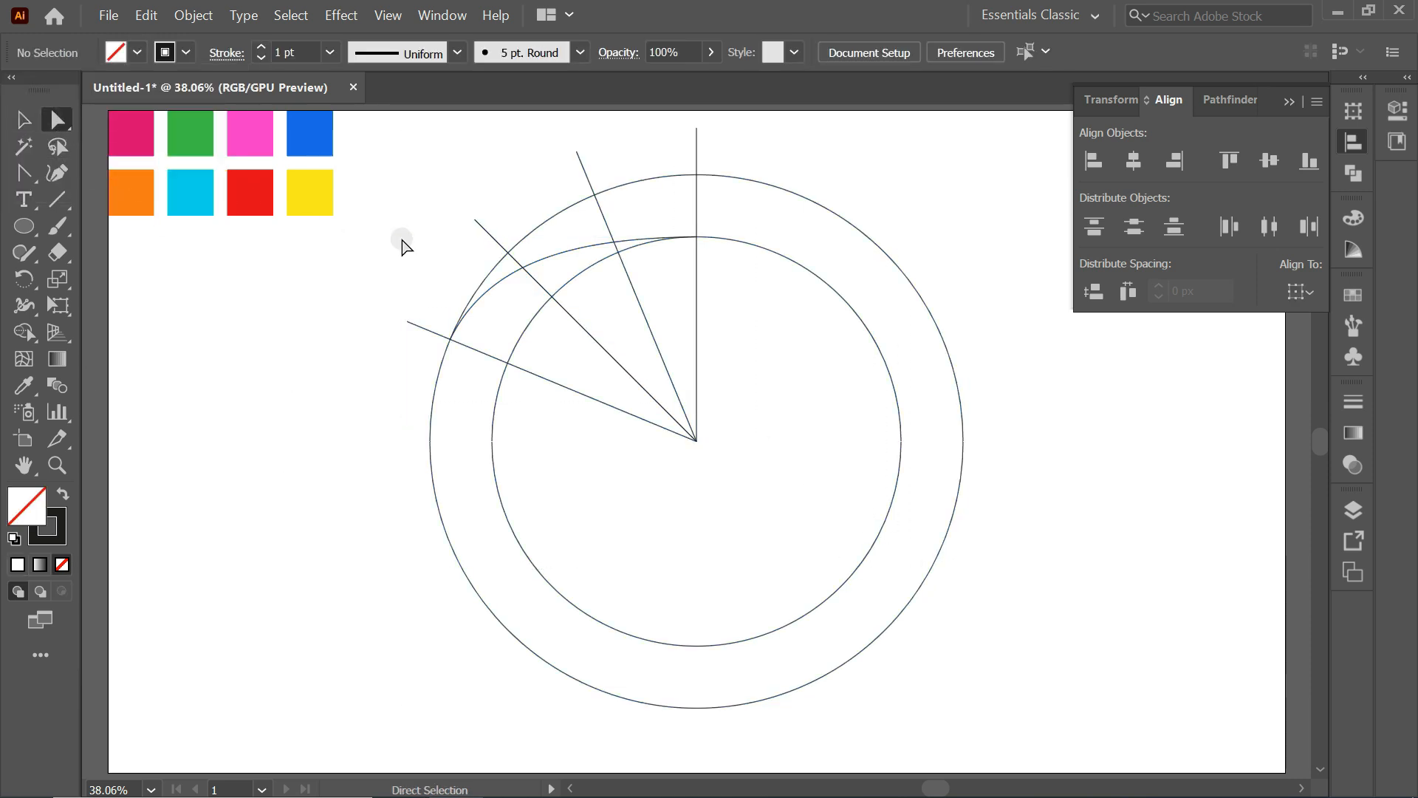
Step: Pull the handle at the curve's outer-circle end outward so the curve bulges beyond the outer circle, and collapse the Align panel
{"action": "left_click", "coordinate": [494, 293]}
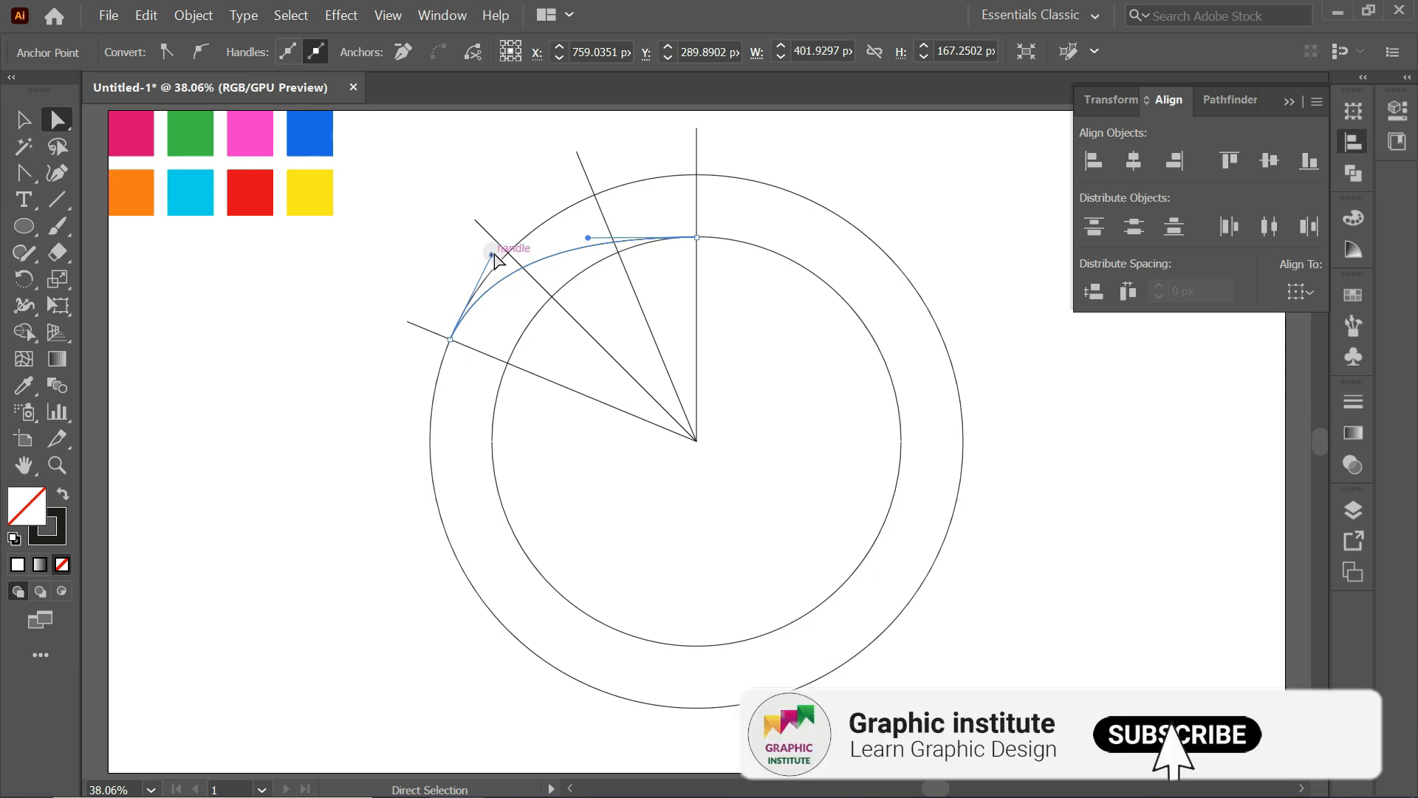
{"action": "scroll", "coordinate": [492, 265], "scroll_direction": "up", "scroll_amount": 5}
{"action": "left_click_drag", "start_coordinate": [484, 264], "coordinate": [214, 177]}
{"action": "scroll", "coordinate": [475, 280], "scroll_direction": "down", "scroll_amount": 3}
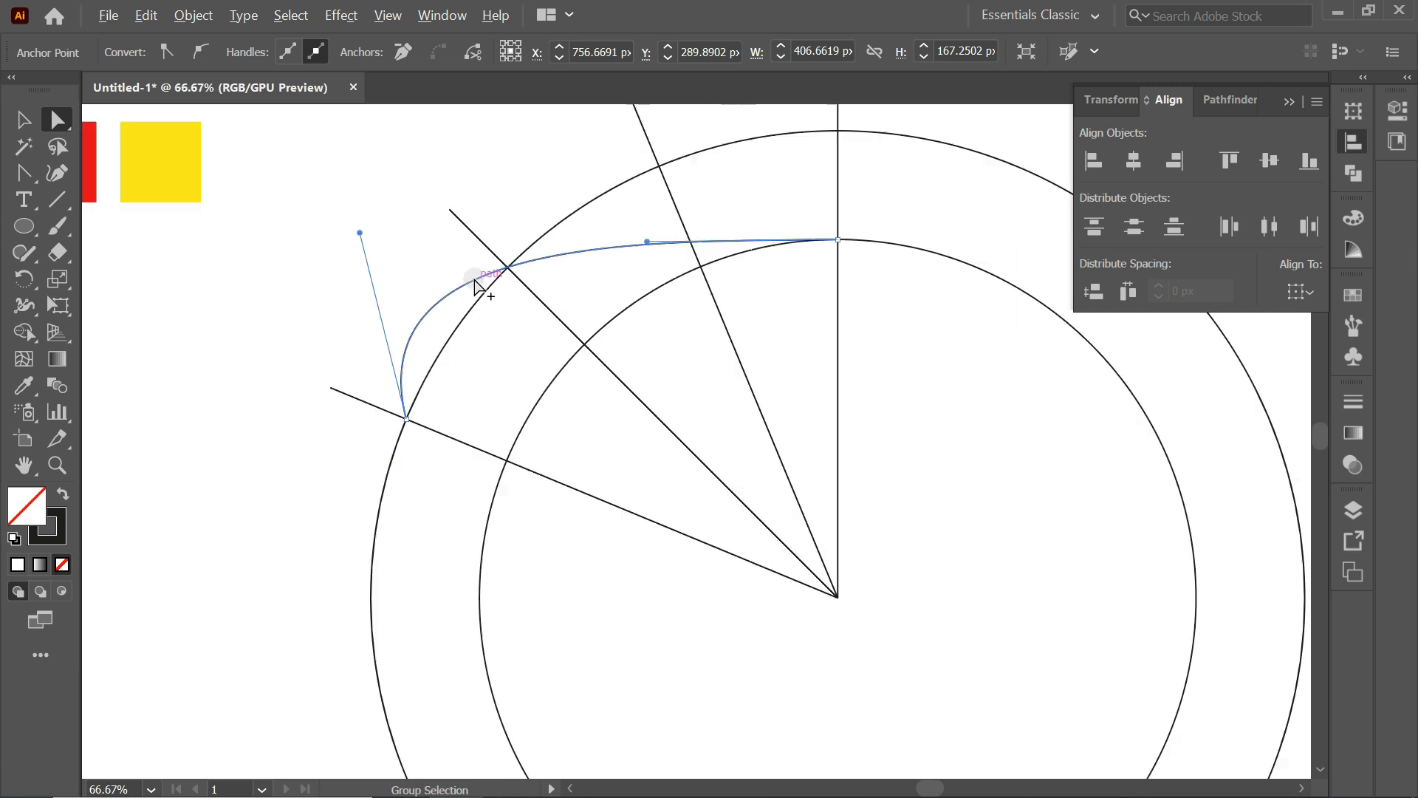
{"action": "left_click", "coordinate": [1292, 96]}
{"action": "scroll", "coordinate": [639, 251], "scroll_direction": "down", "scroll_amount": 1}
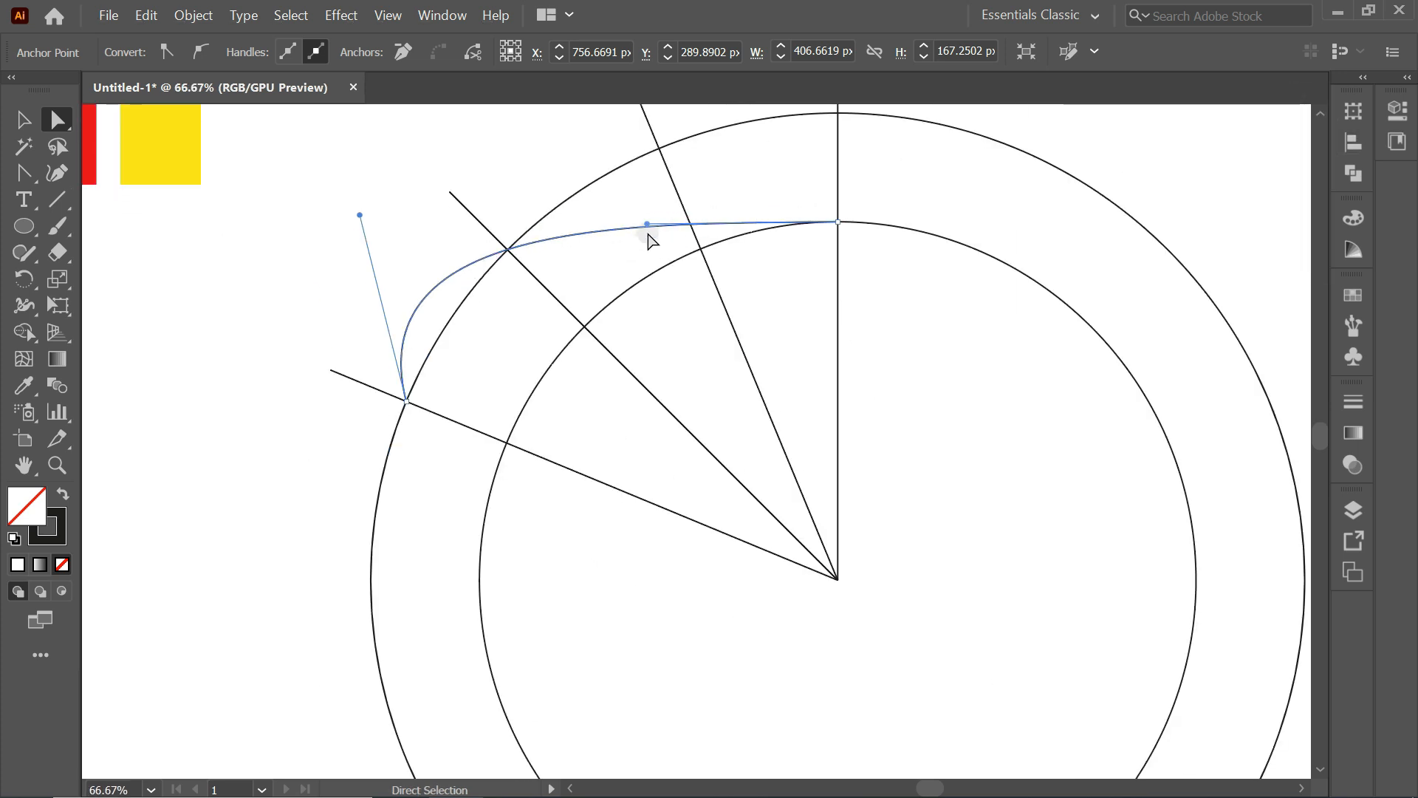
Step: Adjust both curve handles until the S-shaped curve passes through the spoke crossings on the outer and inner circles
{"action": "left_click_drag", "start_coordinate": [648, 225], "coordinate": [724, 305]}
{"action": "left_click_drag", "start_coordinate": [360, 215], "coordinate": [380, 144]}
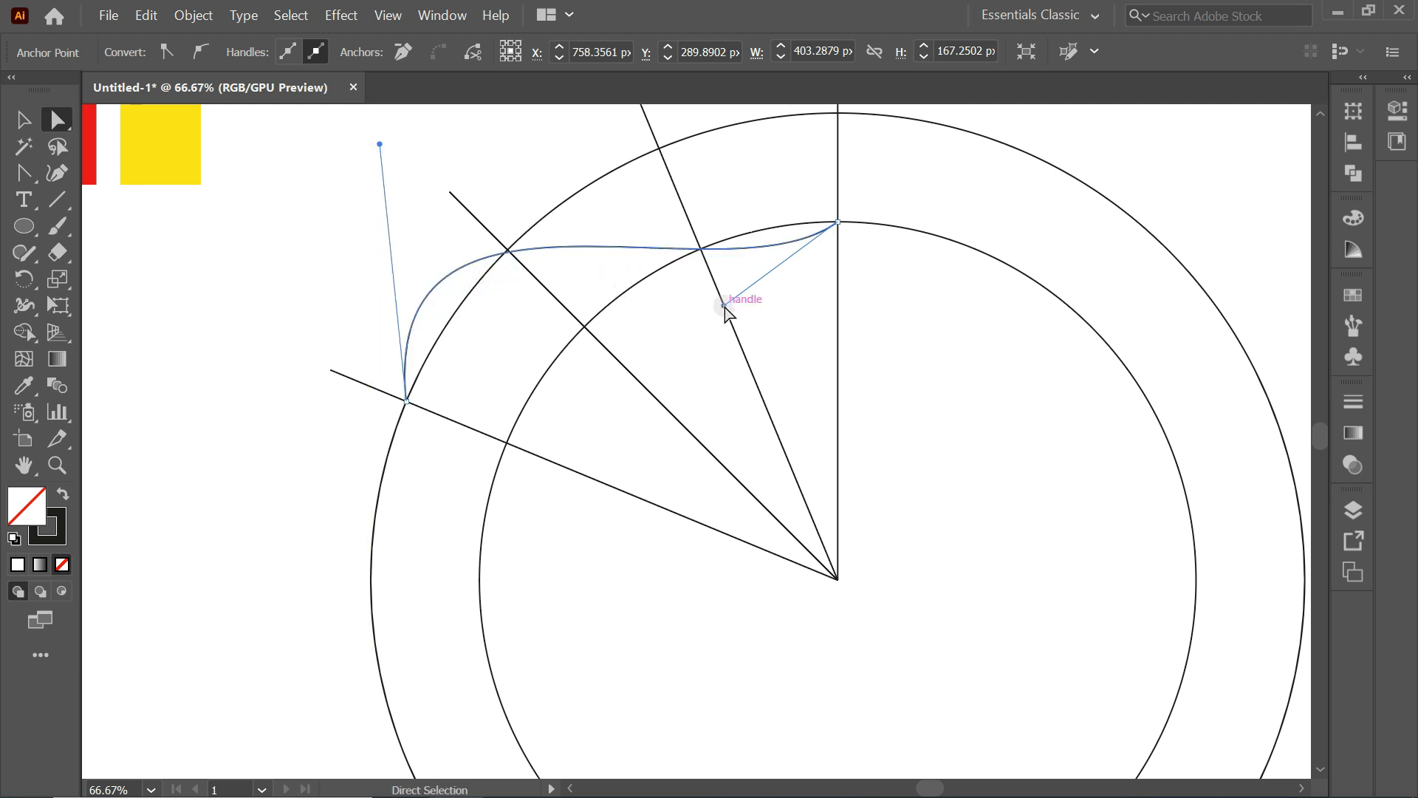
{"action": "left_click_drag", "start_coordinate": [725, 307], "coordinate": [752, 315]}
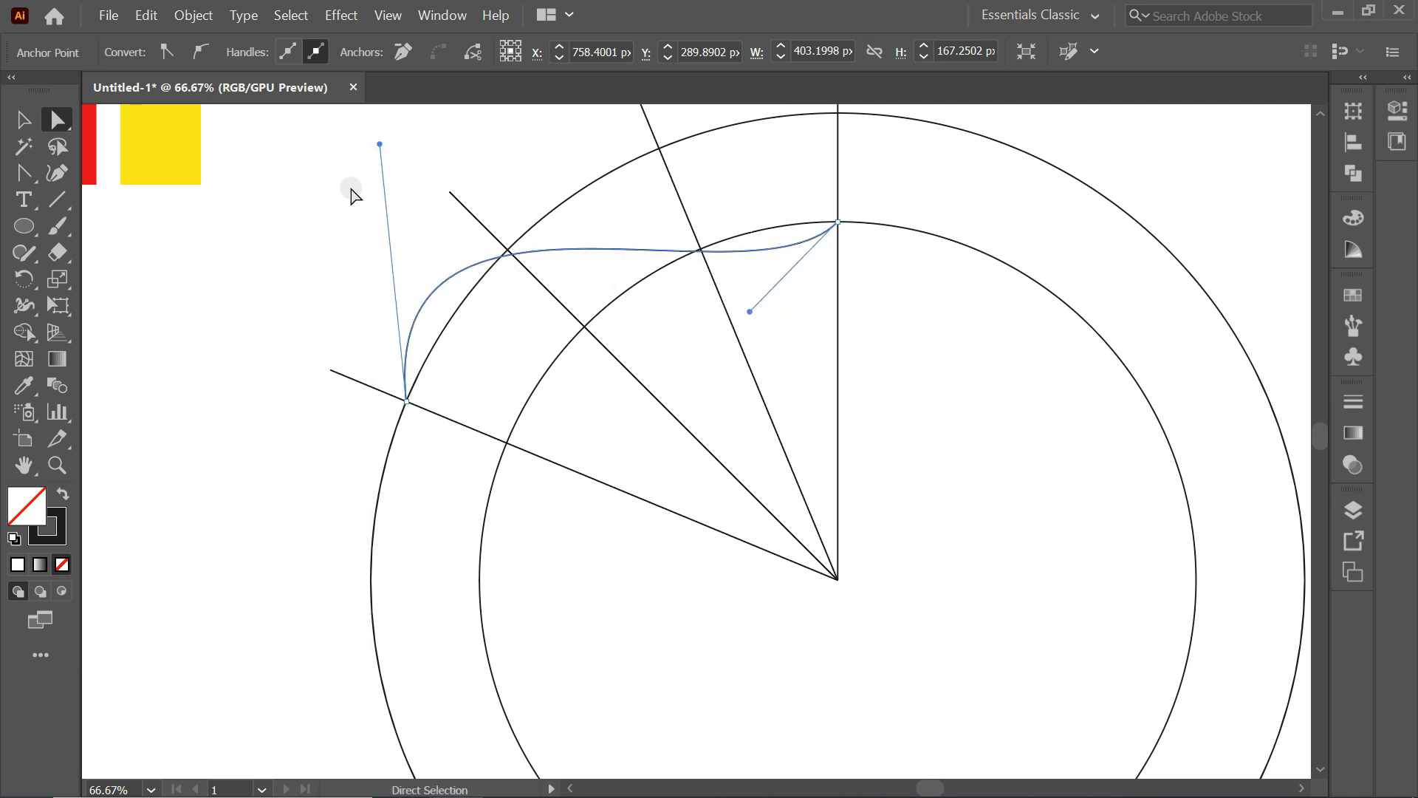
{"action": "left_click_drag", "start_coordinate": [380, 143], "coordinate": [380, 129]}
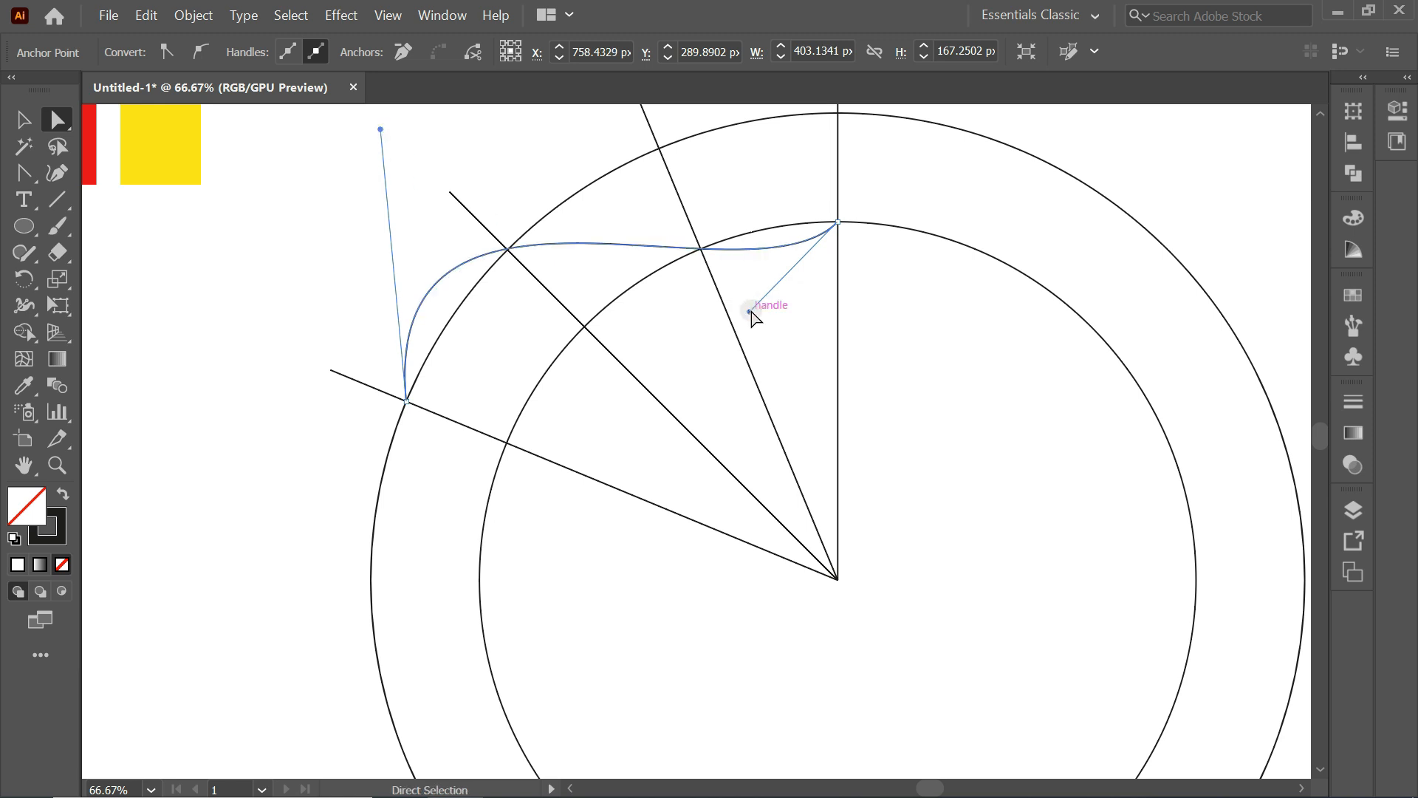
{"action": "left_click_drag", "start_coordinate": [751, 312], "coordinate": [776, 313]}
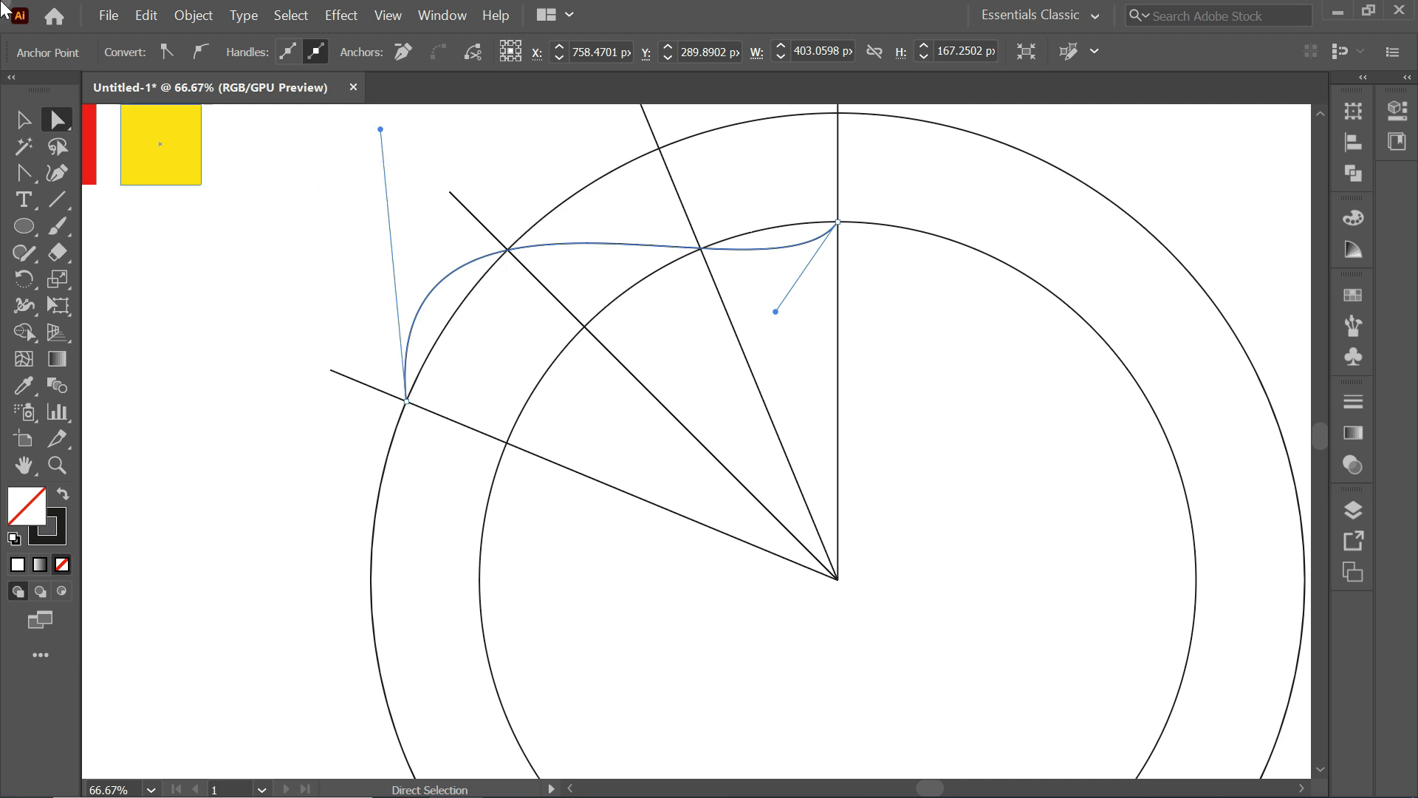
{"action": "left_click", "coordinate": [33, 122]}
{"action": "left_click", "coordinate": [259, 206]}
Step: Rotate a copy of the S-shaped curve by 22.5° about the circles' centre
{"action": "scroll", "coordinate": [389, 219], "scroll_direction": "down", "scroll_amount": 1}
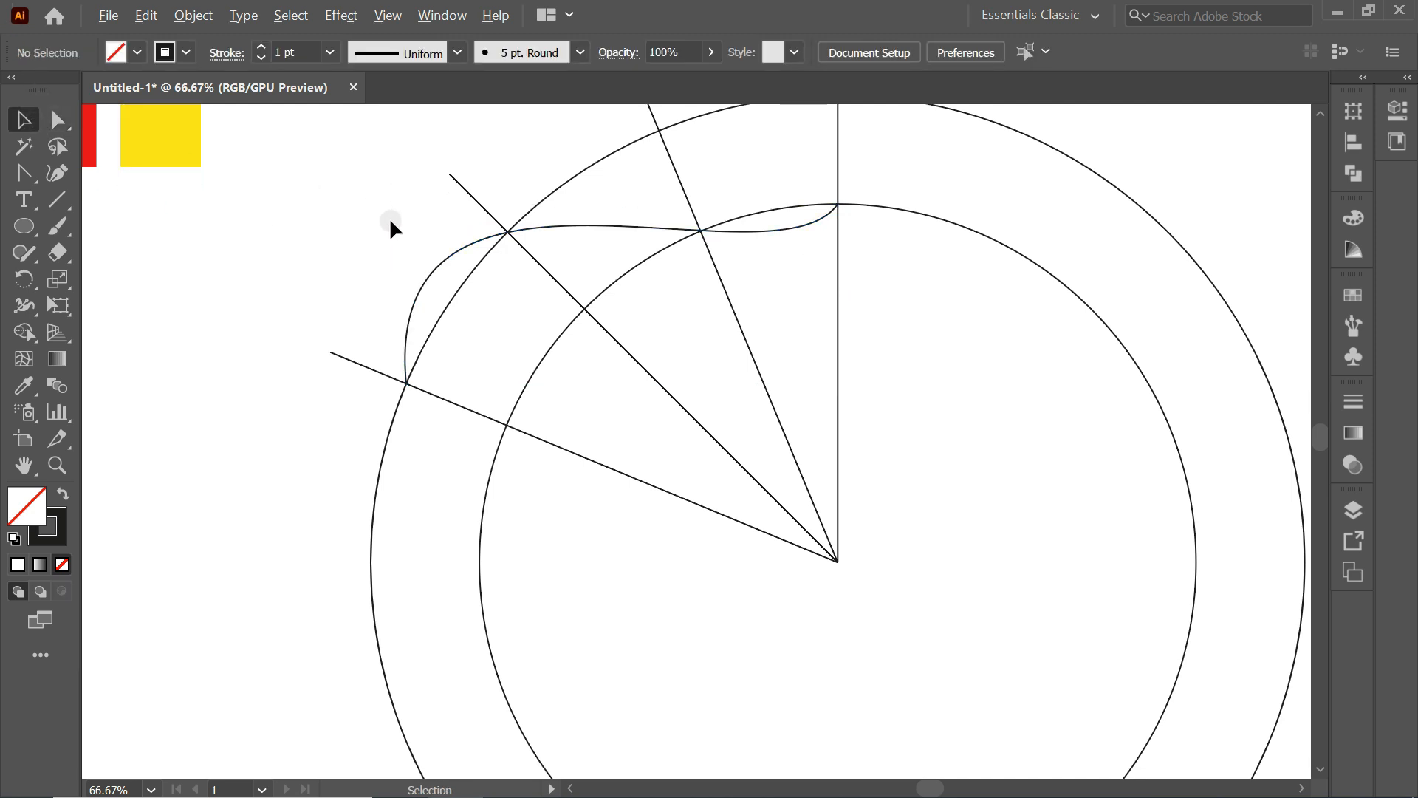
{"action": "left_click", "coordinate": [549, 226]}
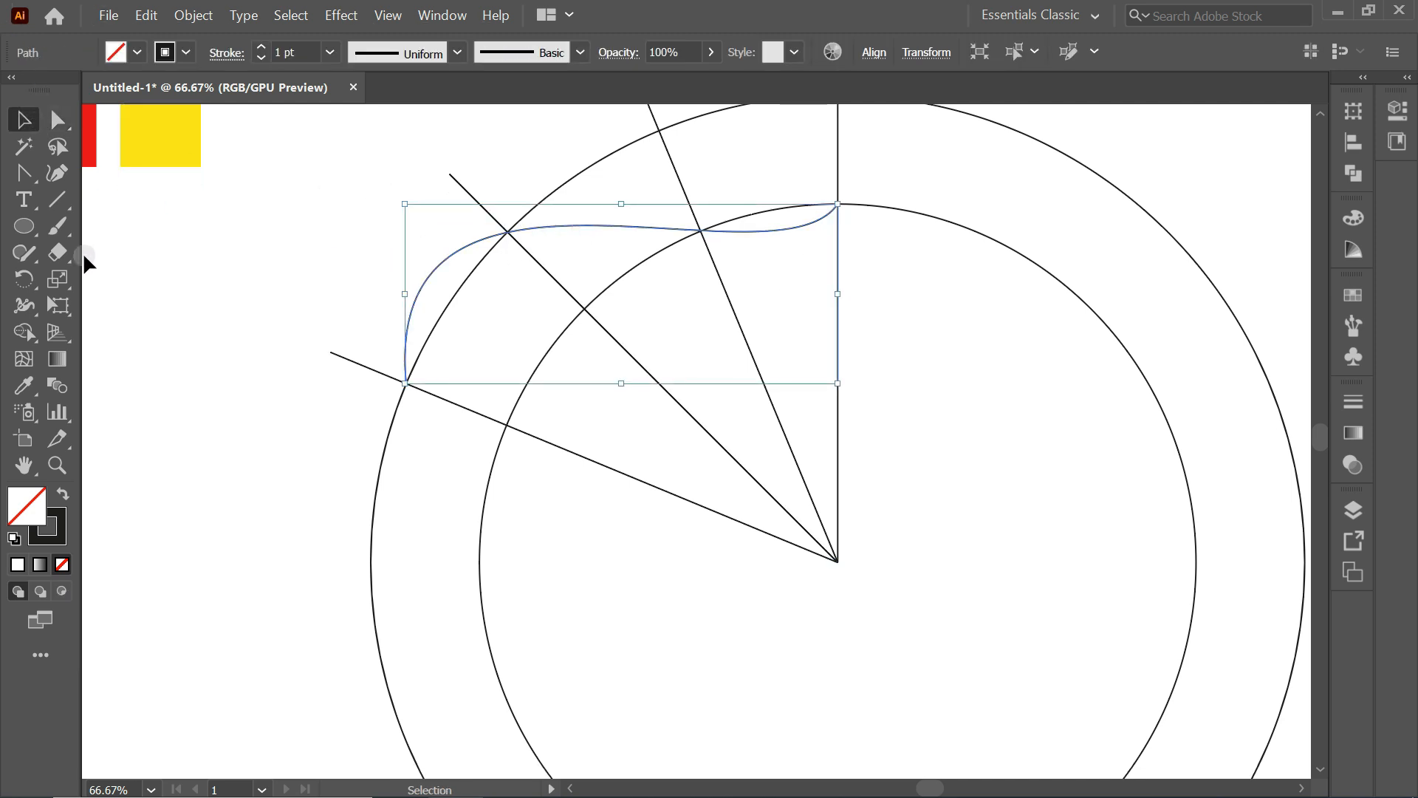
{"action": "left_click", "coordinate": [29, 279]}
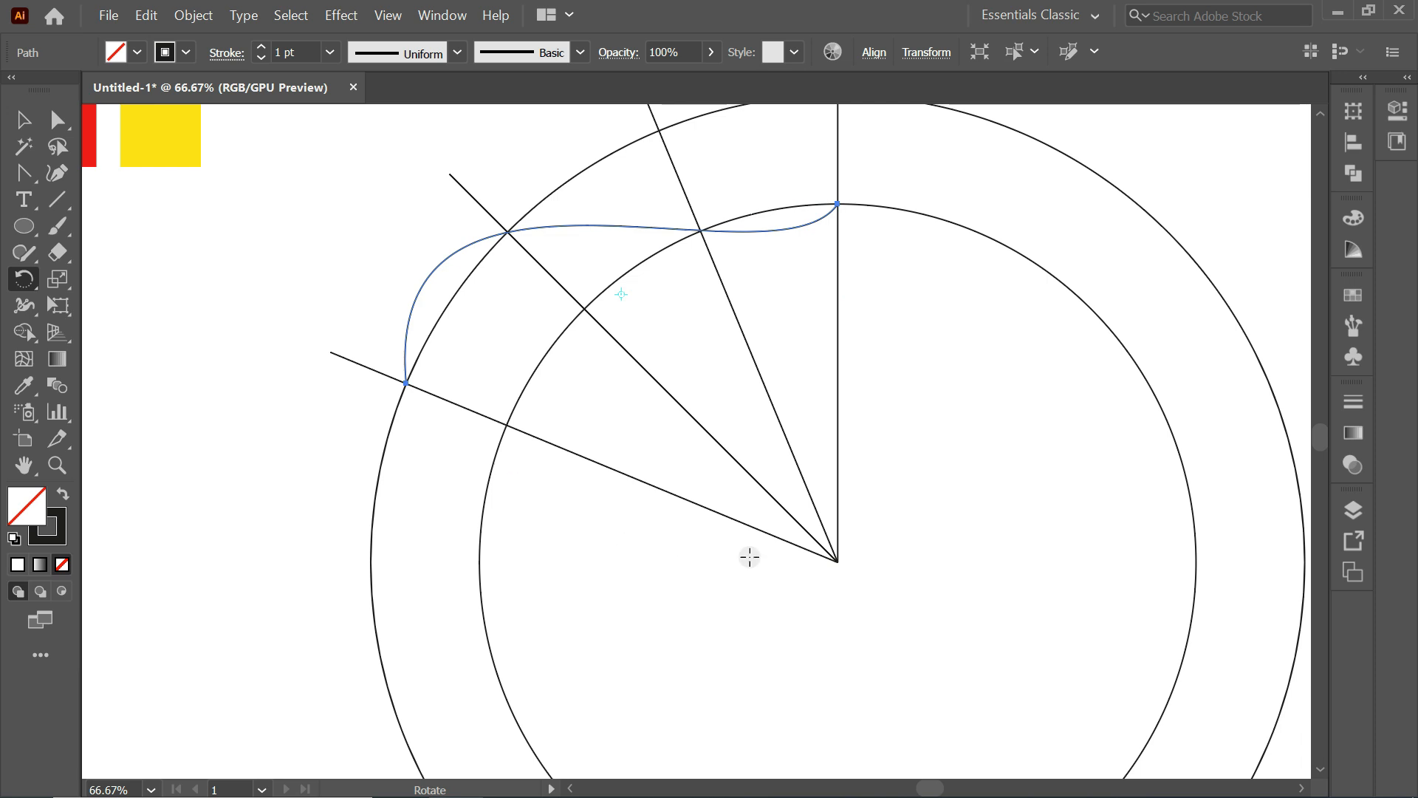
{"action": "left_click", "coordinate": [837, 559], "text": "alt"}
{"action": "type", "text": "22.5"}
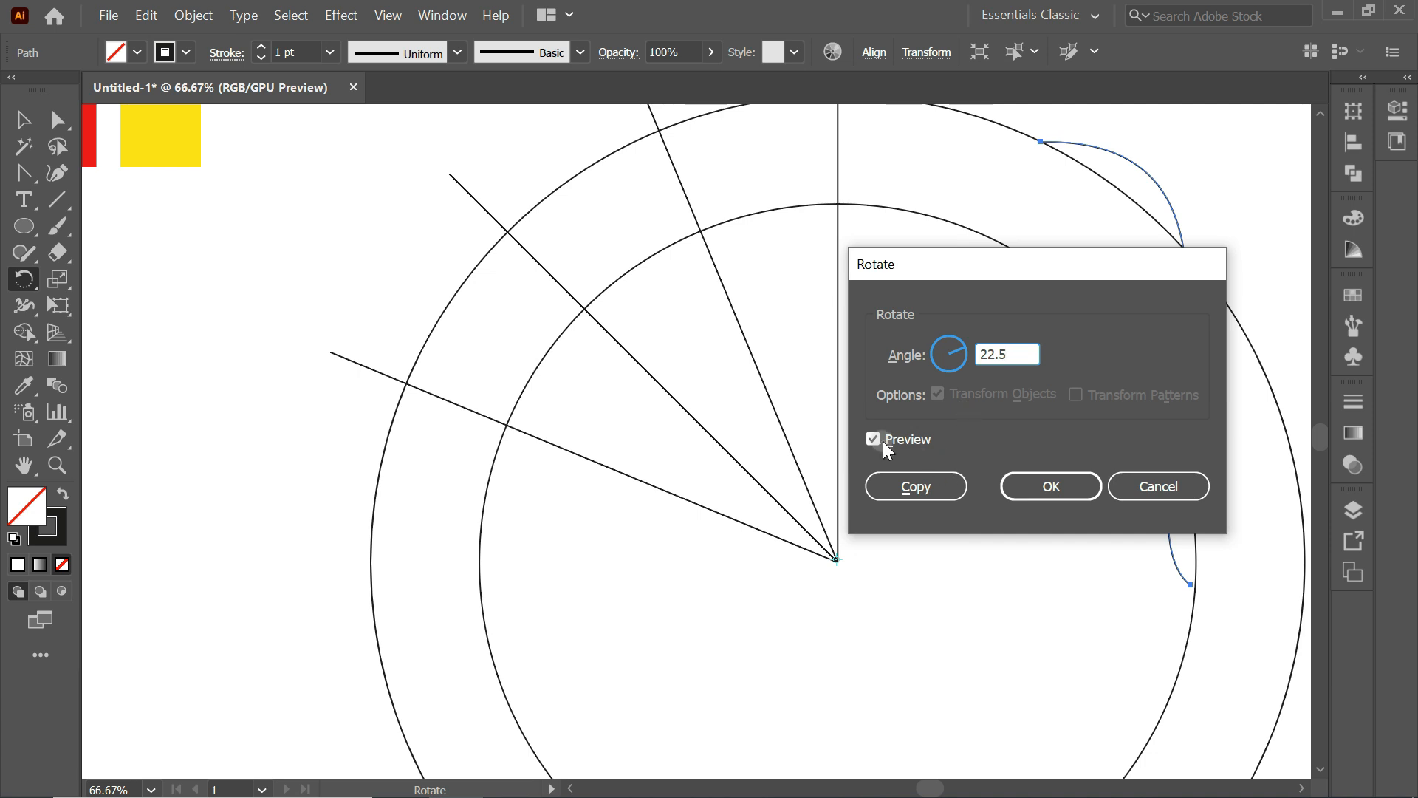
{"action": "left_click", "coordinate": [913, 487]}
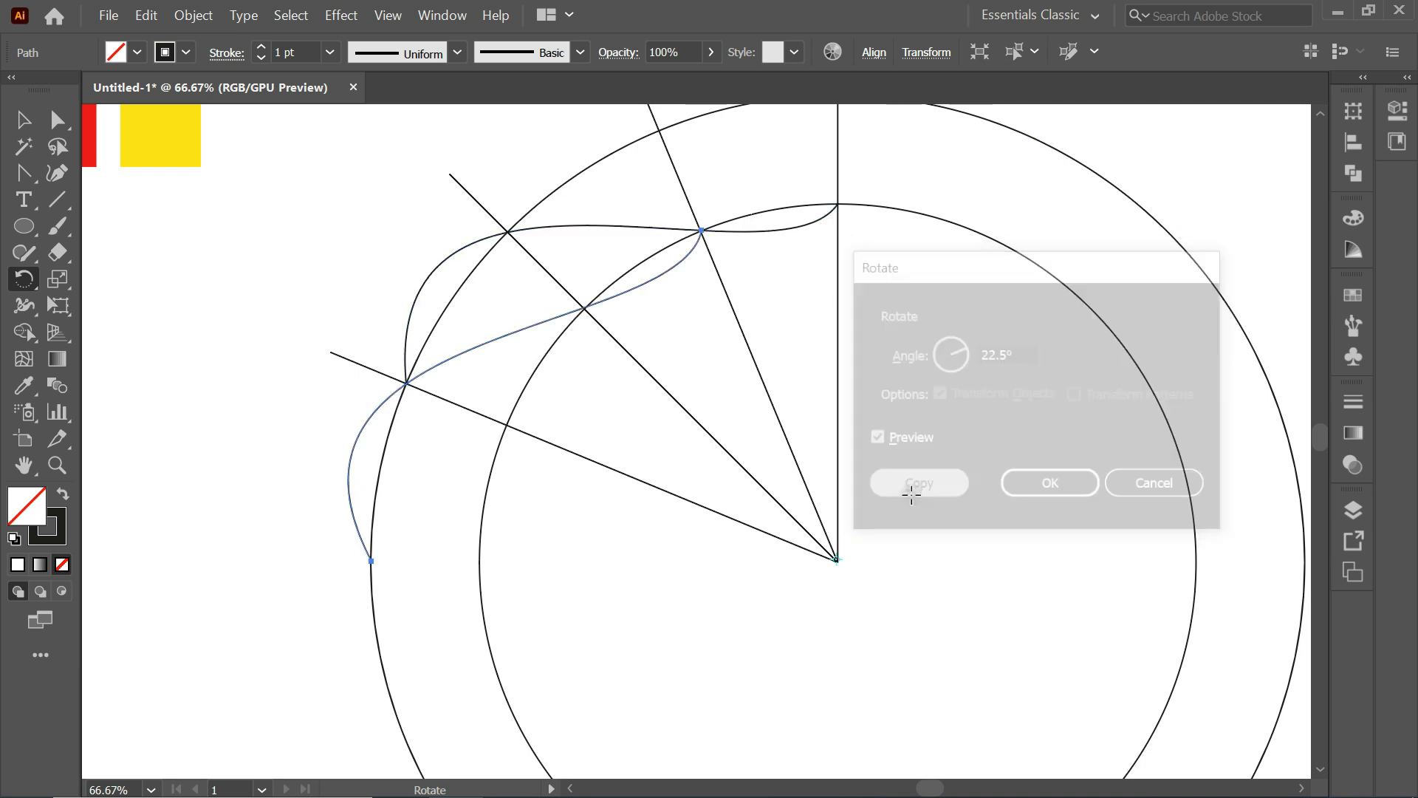
{"action": "left_click", "coordinate": [22, 118]}
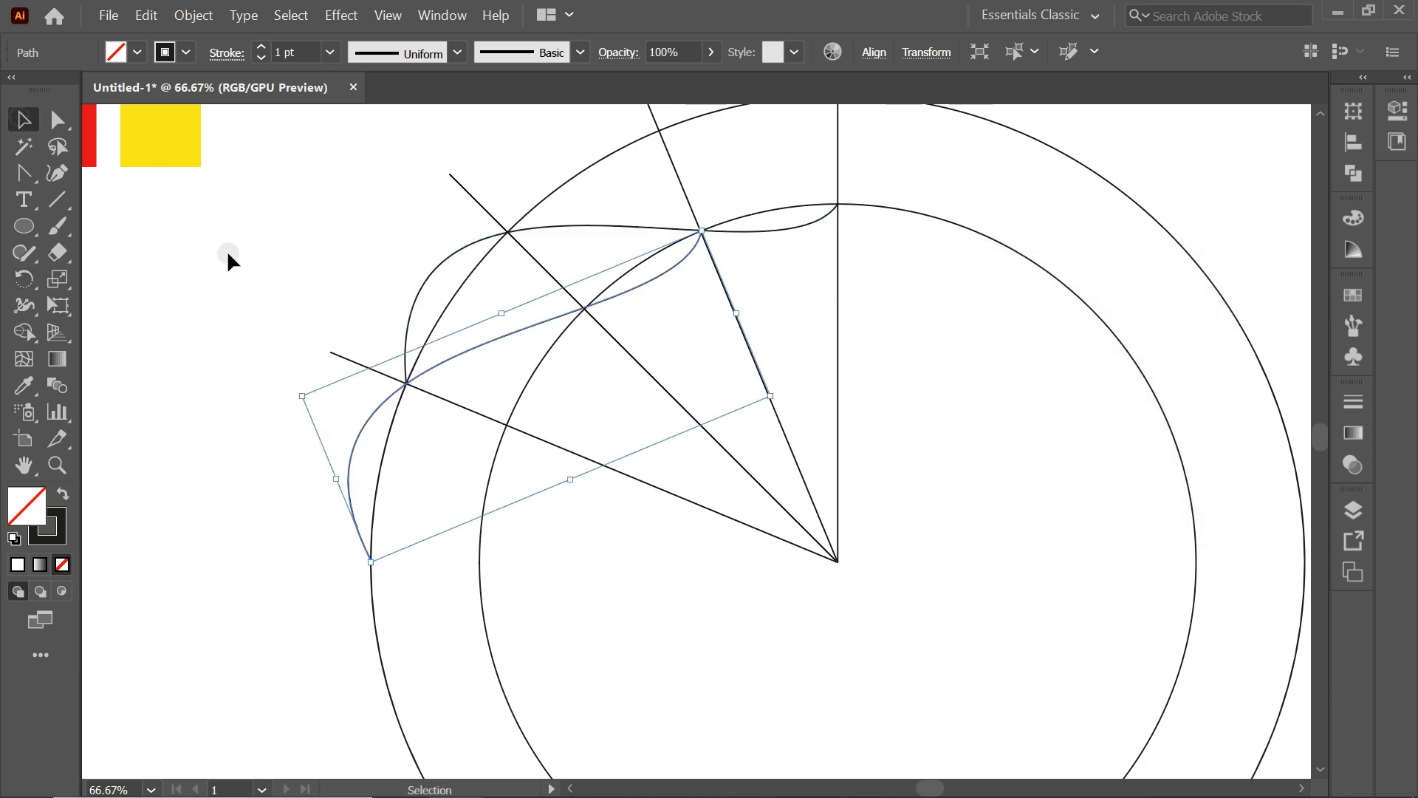
{"action": "left_click", "coordinate": [248, 236]}
Step: Draw a straight line with the Pen tool bridging the outer bulges of the two S-shaped curves
{"action": "left_click_drag", "start_coordinate": [29, 176], "coordinate": [97, 173]}
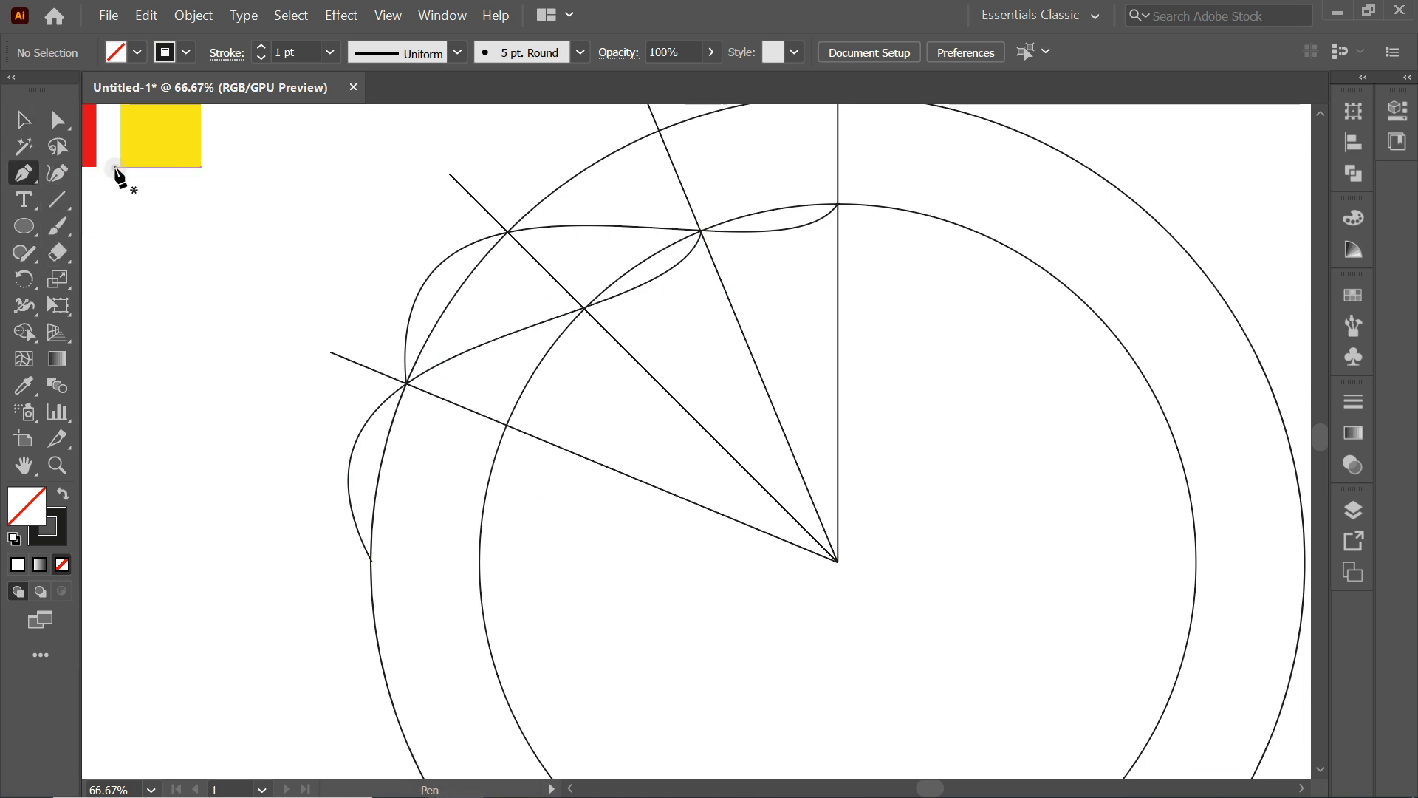
{"action": "left_click", "coordinate": [348, 457]}
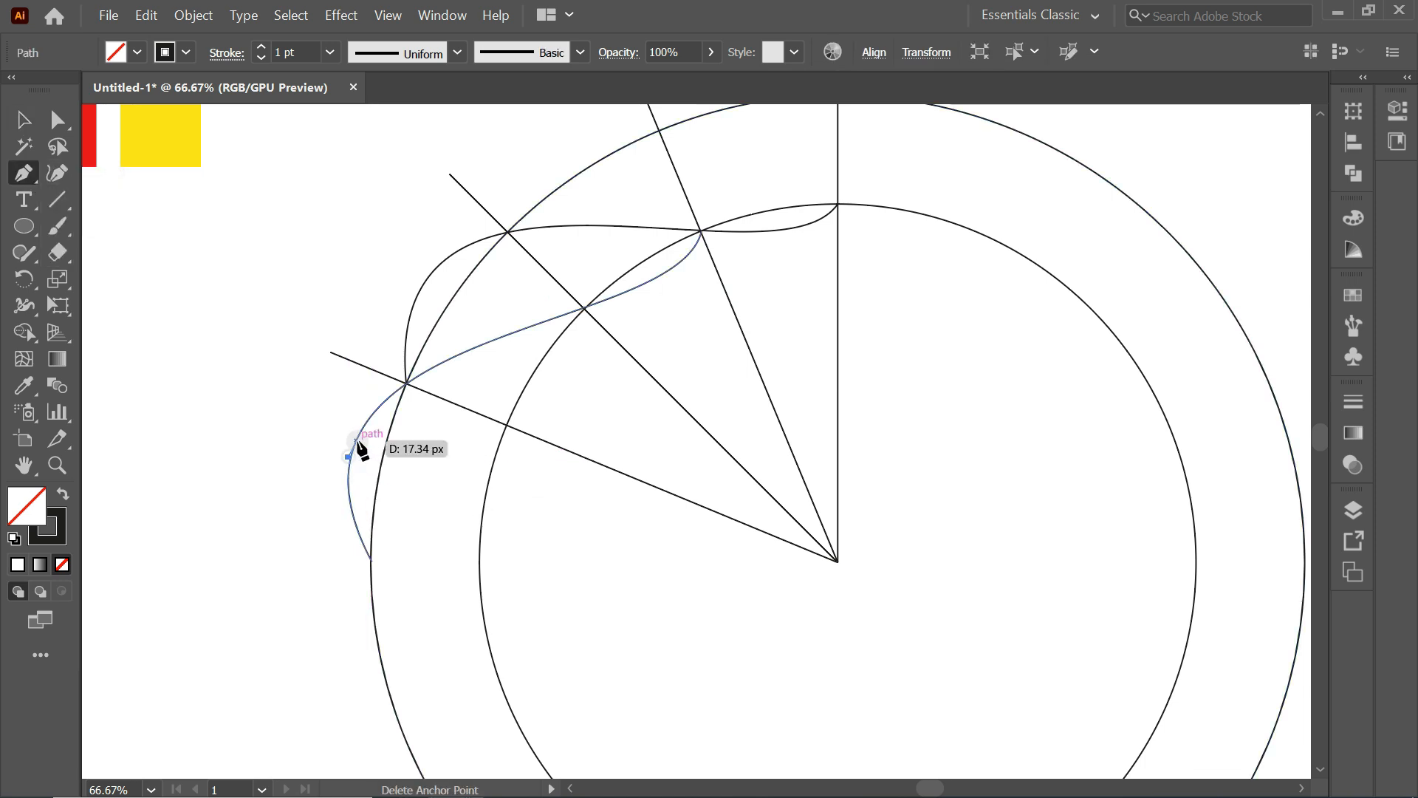
{"action": "left_click", "coordinate": [418, 294]}
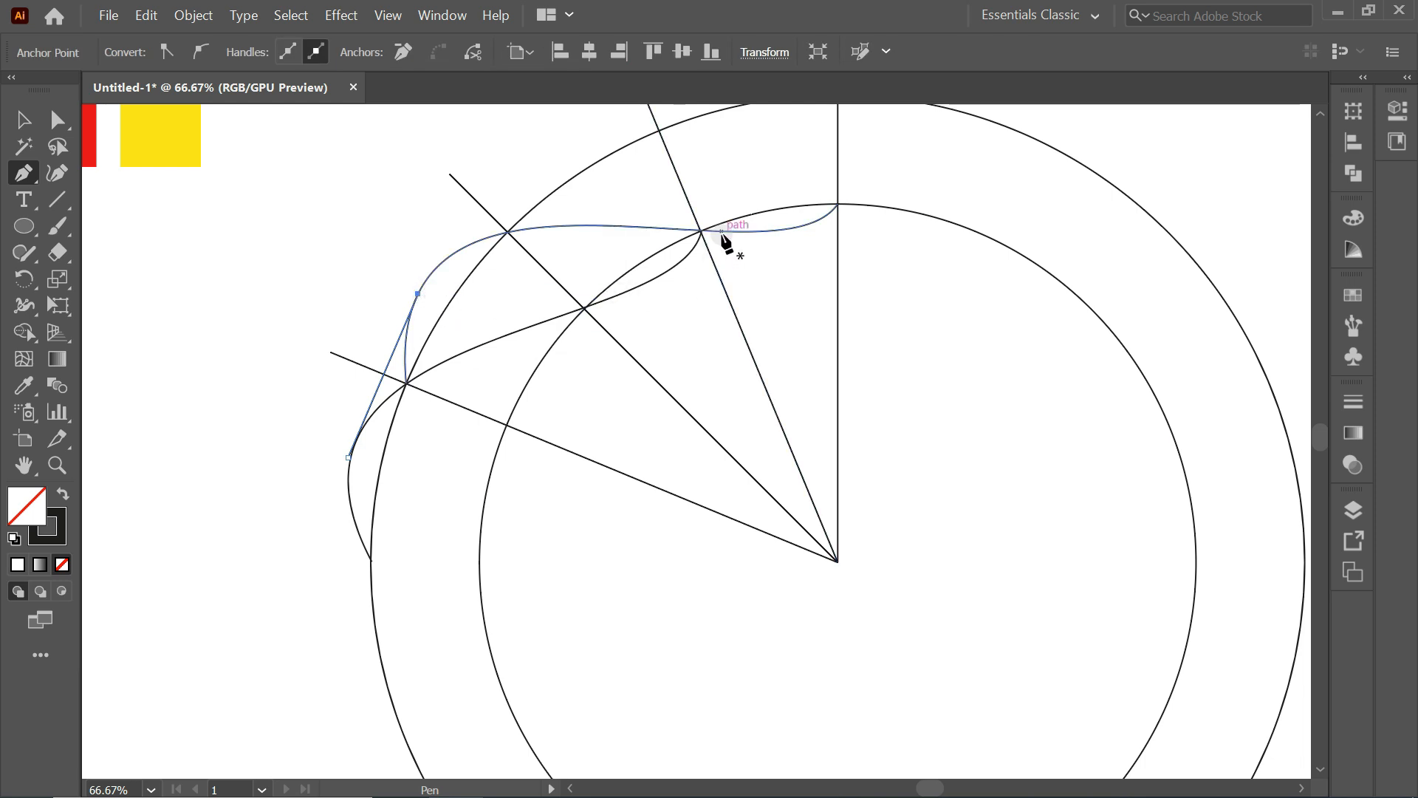
Step: Draw a path from the 45° spoke to the vertical spoke at their inner-circle crossings, and bend it into a downward-bulging curve
{"action": "left_click", "coordinate": [583, 308]}
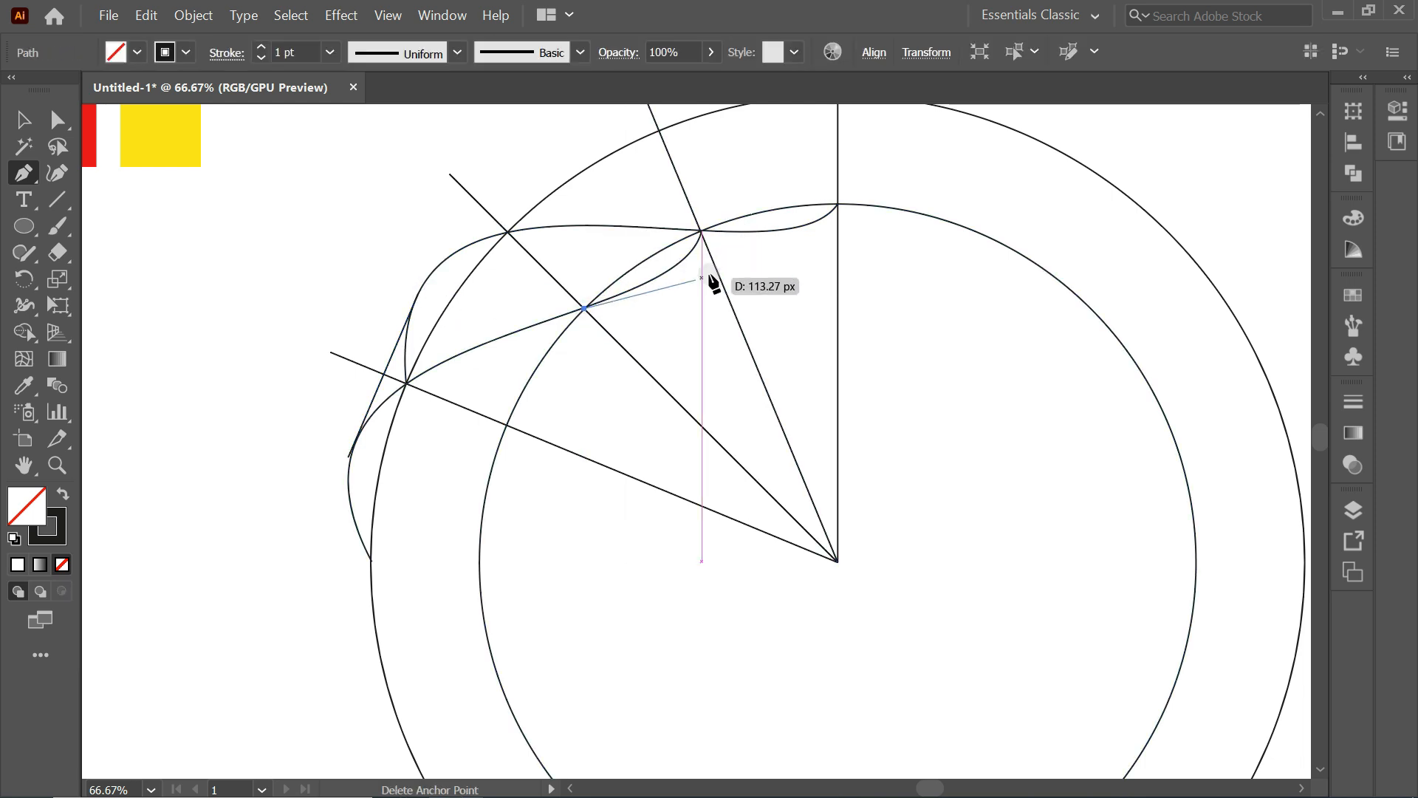
{"action": "left_click", "coordinate": [838, 205]}
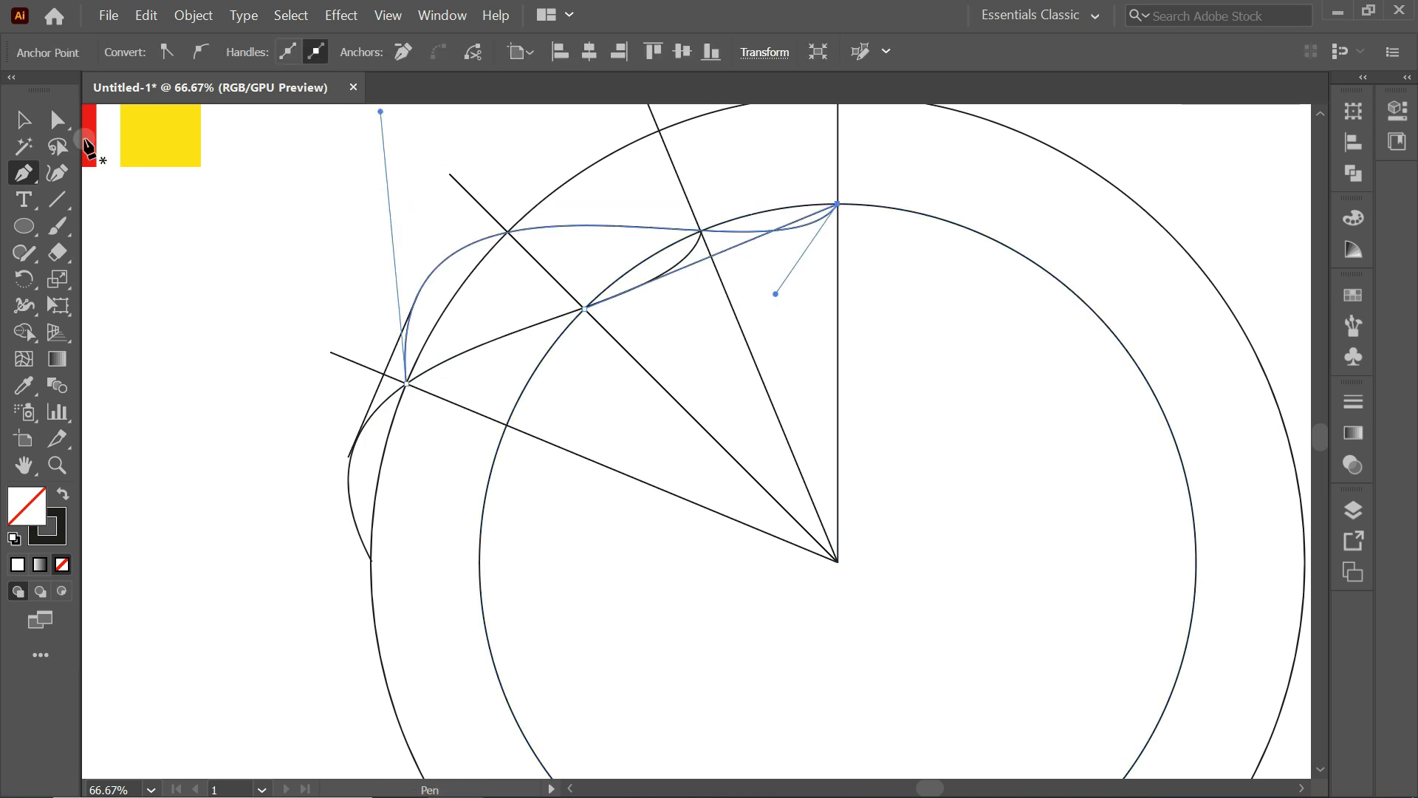
{"action": "left_click", "coordinate": [57, 120]}
{"action": "left_click_drag", "start_coordinate": [24, 173], "coordinate": [252, 260]}
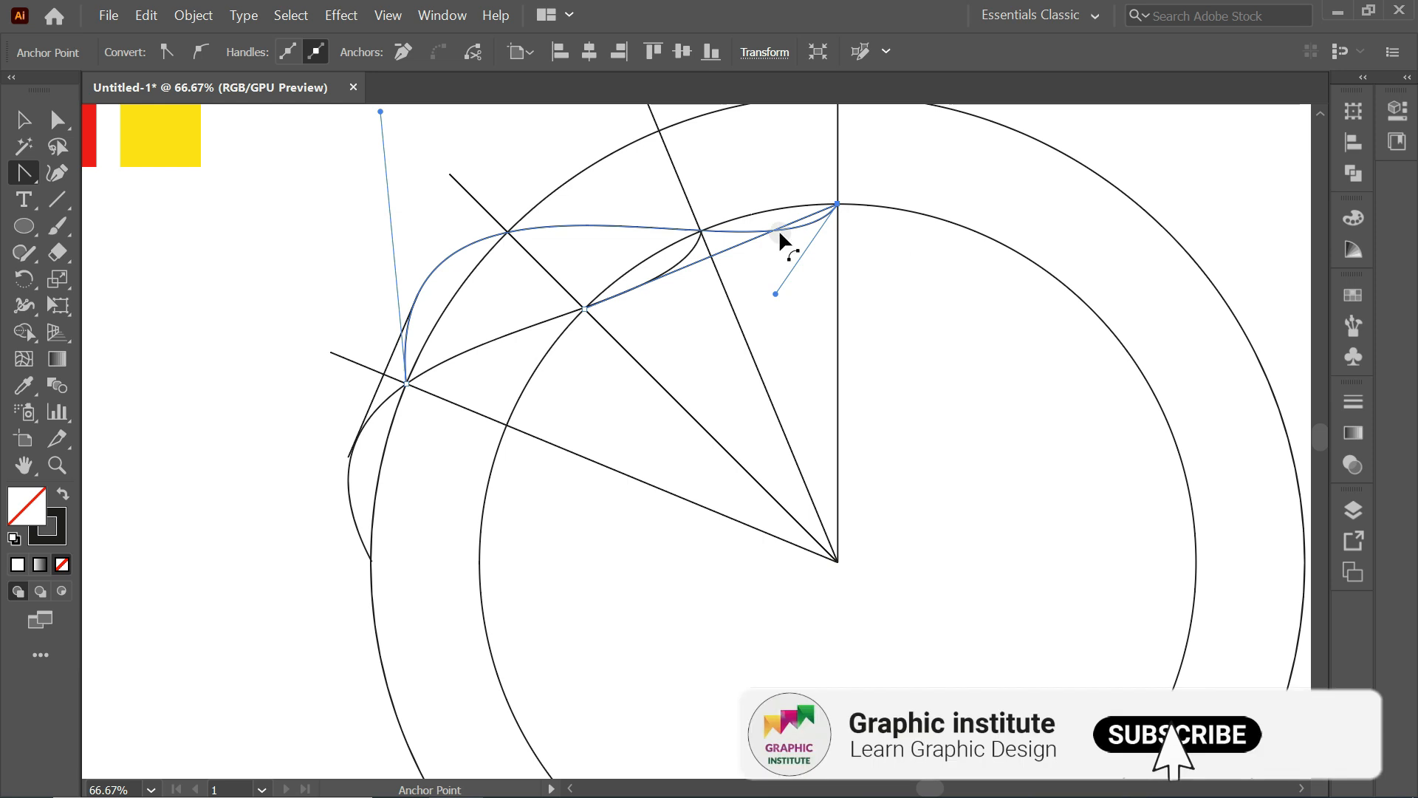
{"action": "left_click_drag", "start_coordinate": [793, 222], "coordinate": [823, 252]}
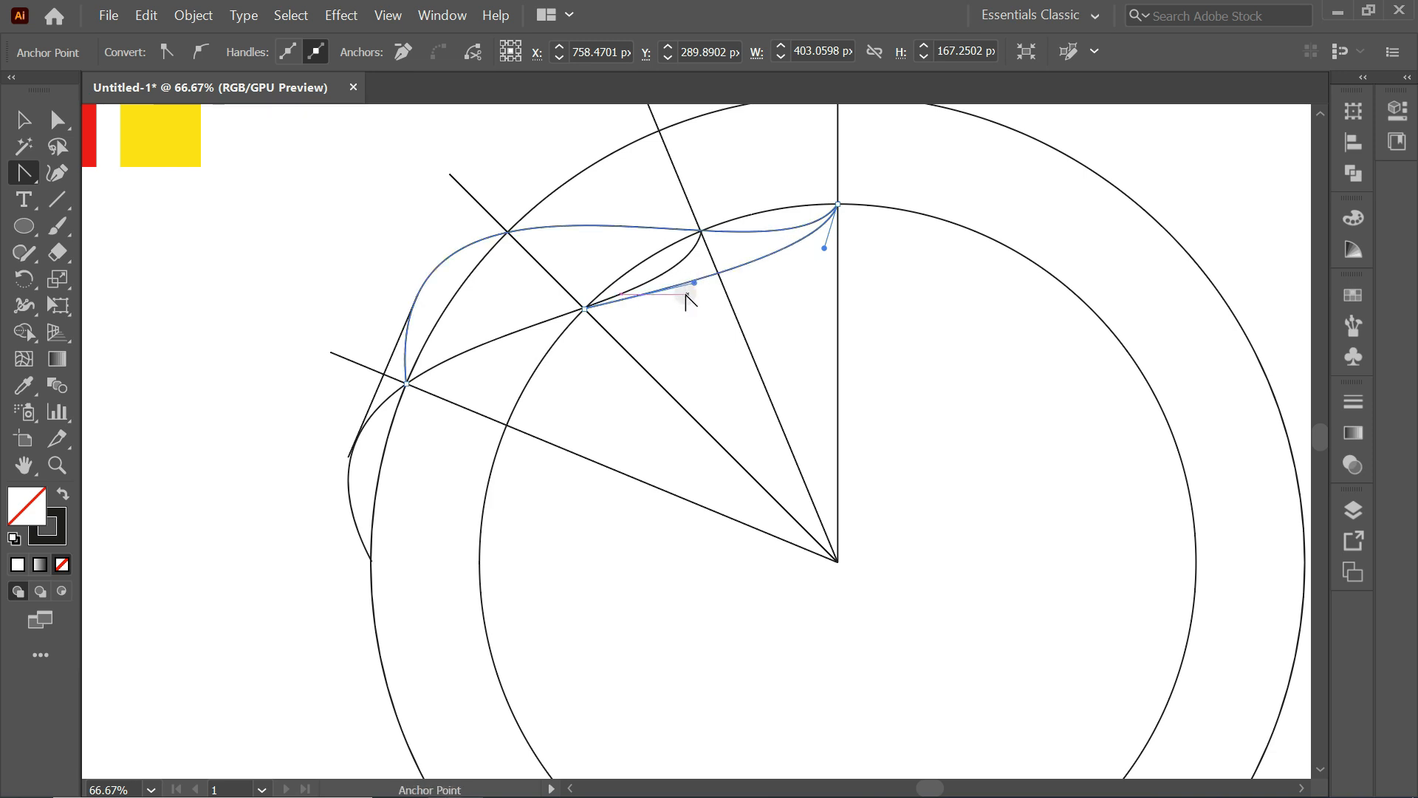
{"action": "left_click", "coordinate": [24, 119]}
{"action": "left_click", "coordinate": [216, 206]}
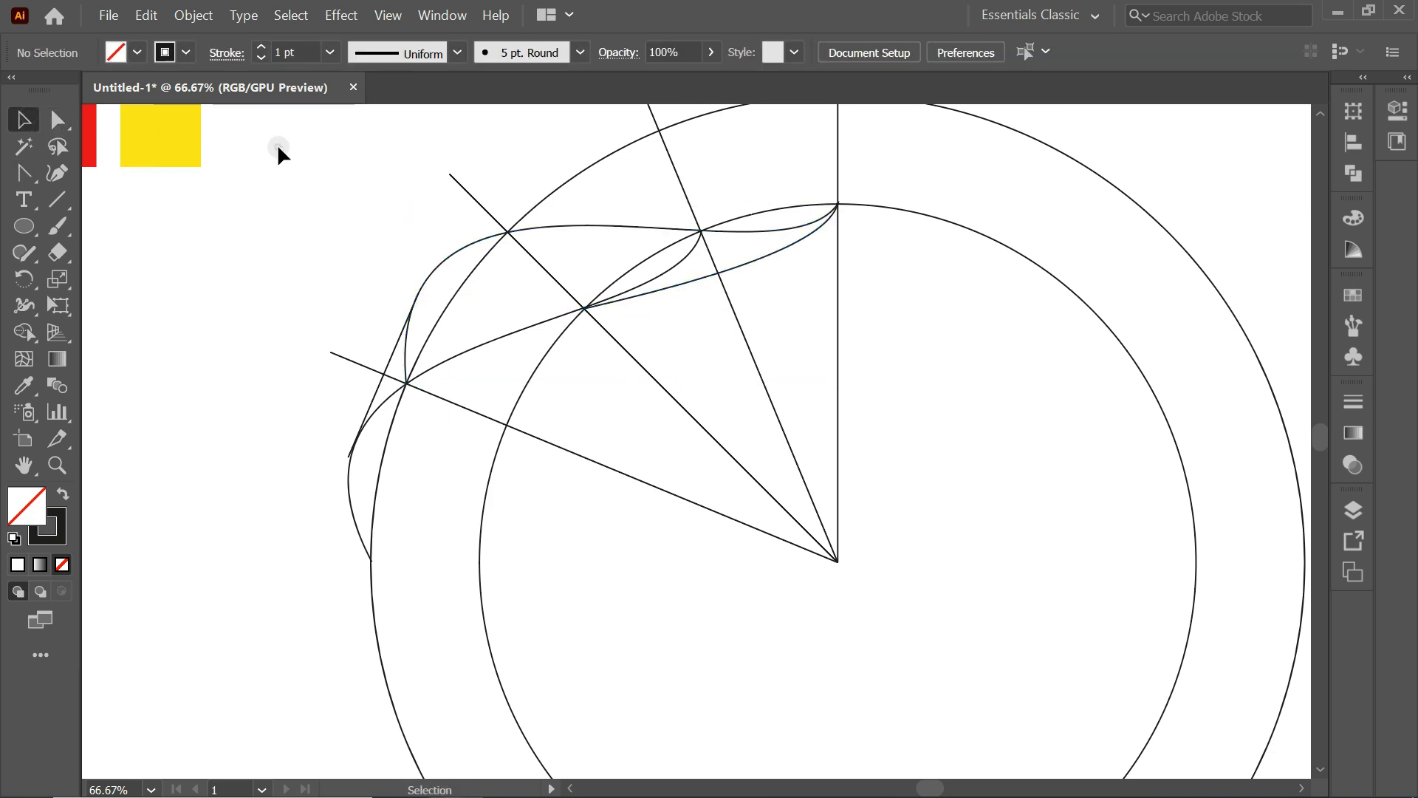
Step: Select all the artwork for the Shape Builder tool and give it no stroke and the linear white-to-black gradient fill
{"action": "left_click_drag", "start_coordinate": [279, 147], "coordinate": [889, 508]}
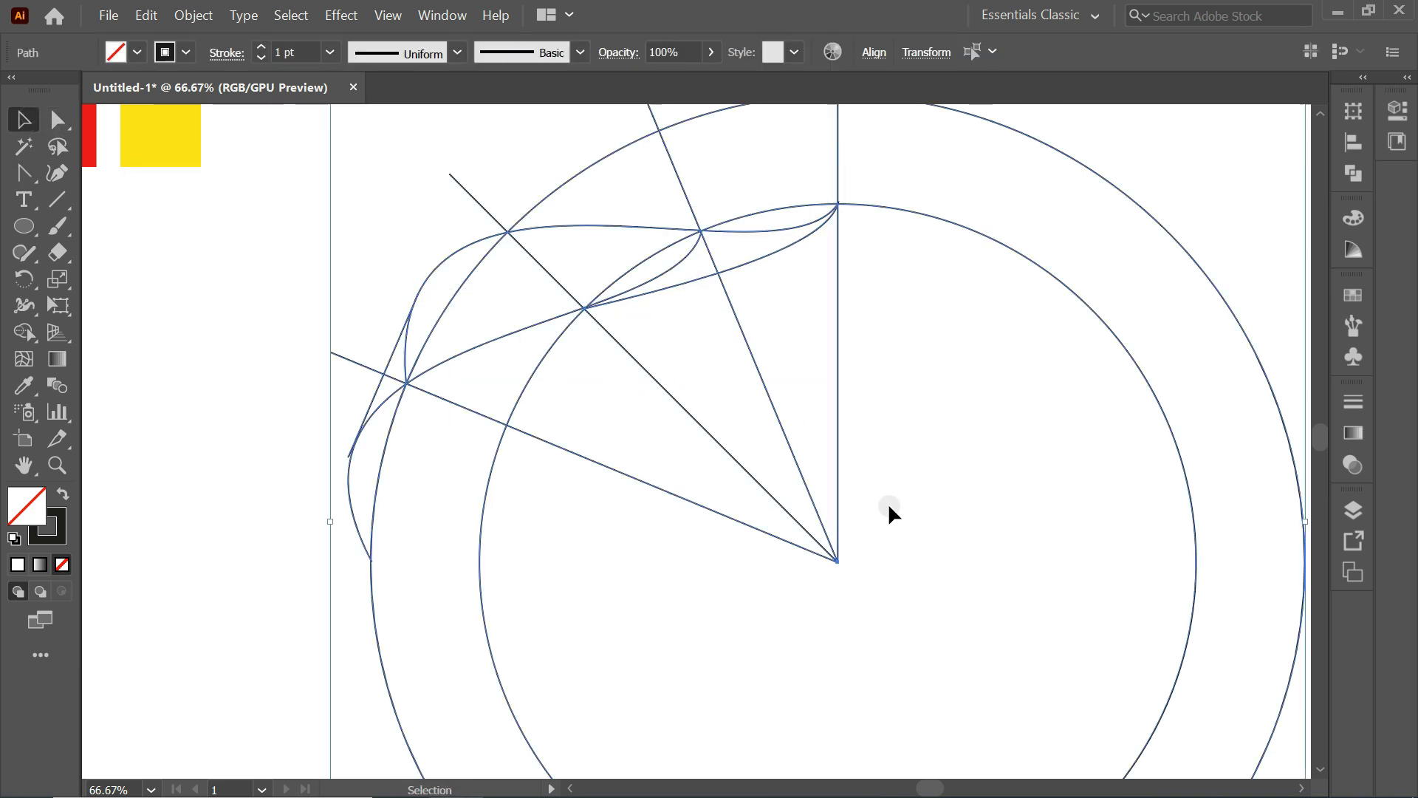
{"action": "left_click", "coordinate": [27, 330]}
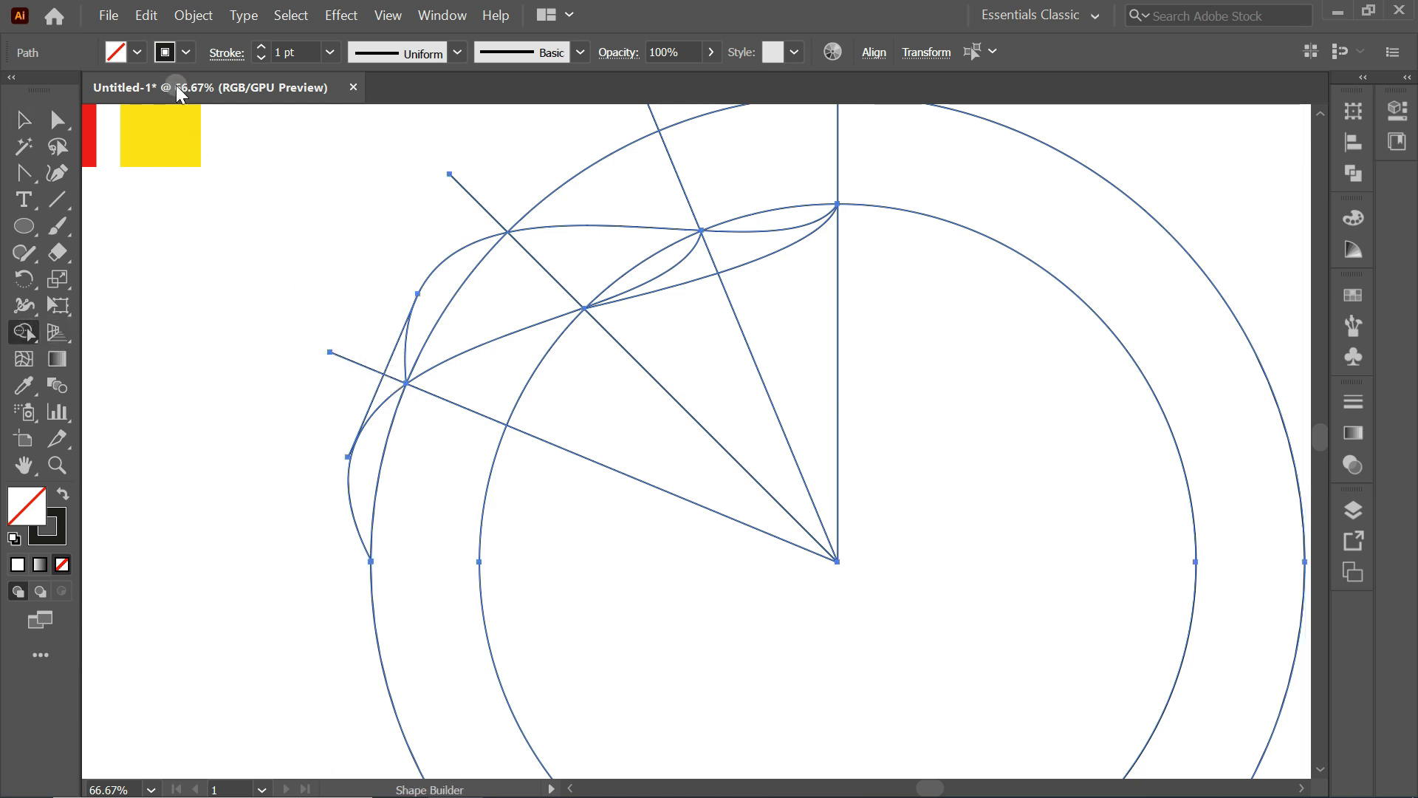
{"action": "left_click", "coordinate": [187, 52]}
{"action": "left_click", "coordinate": [15, 95]}
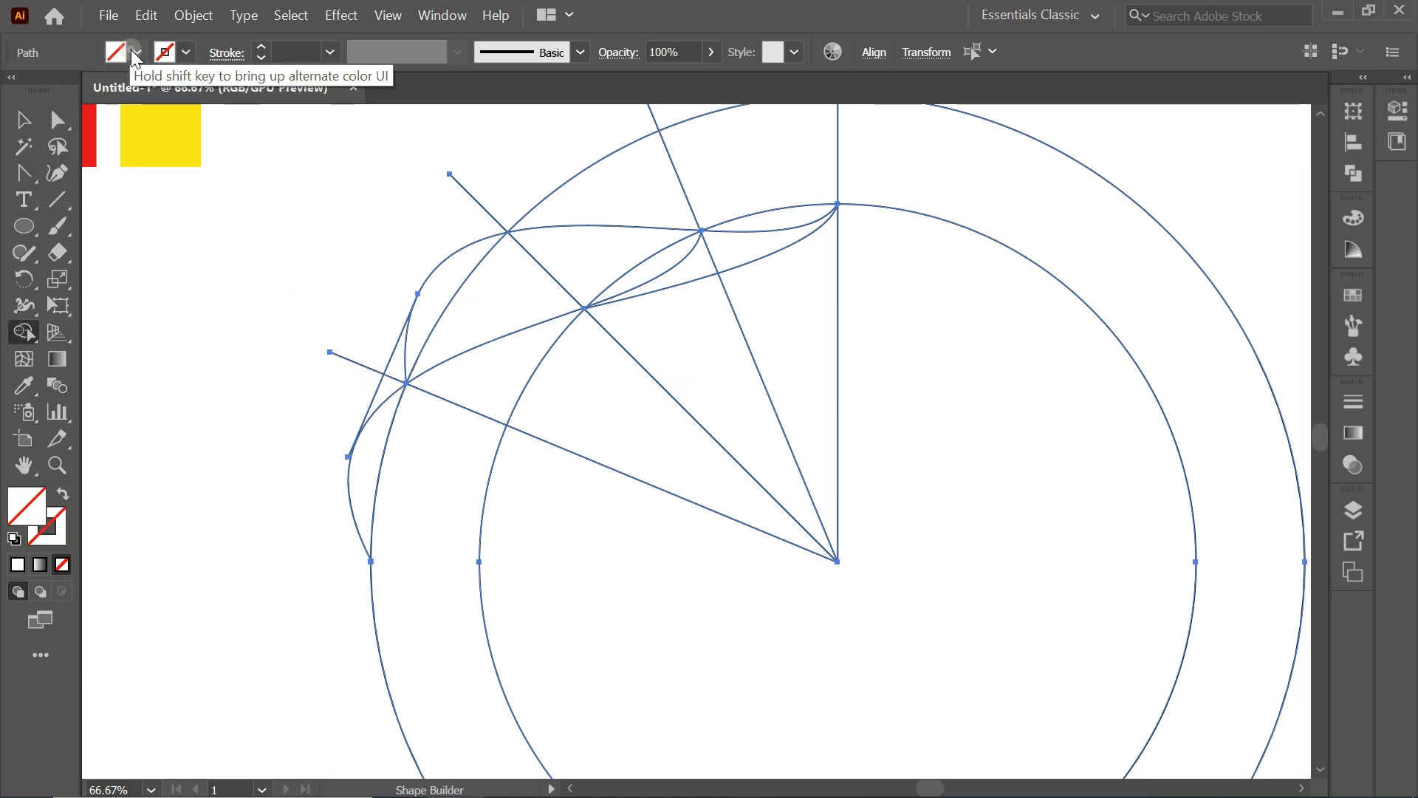
{"action": "left_click", "coordinate": [131, 50]}
{"action": "left_click", "coordinate": [37, 154]}
{"action": "left_click", "coordinate": [188, 315]}
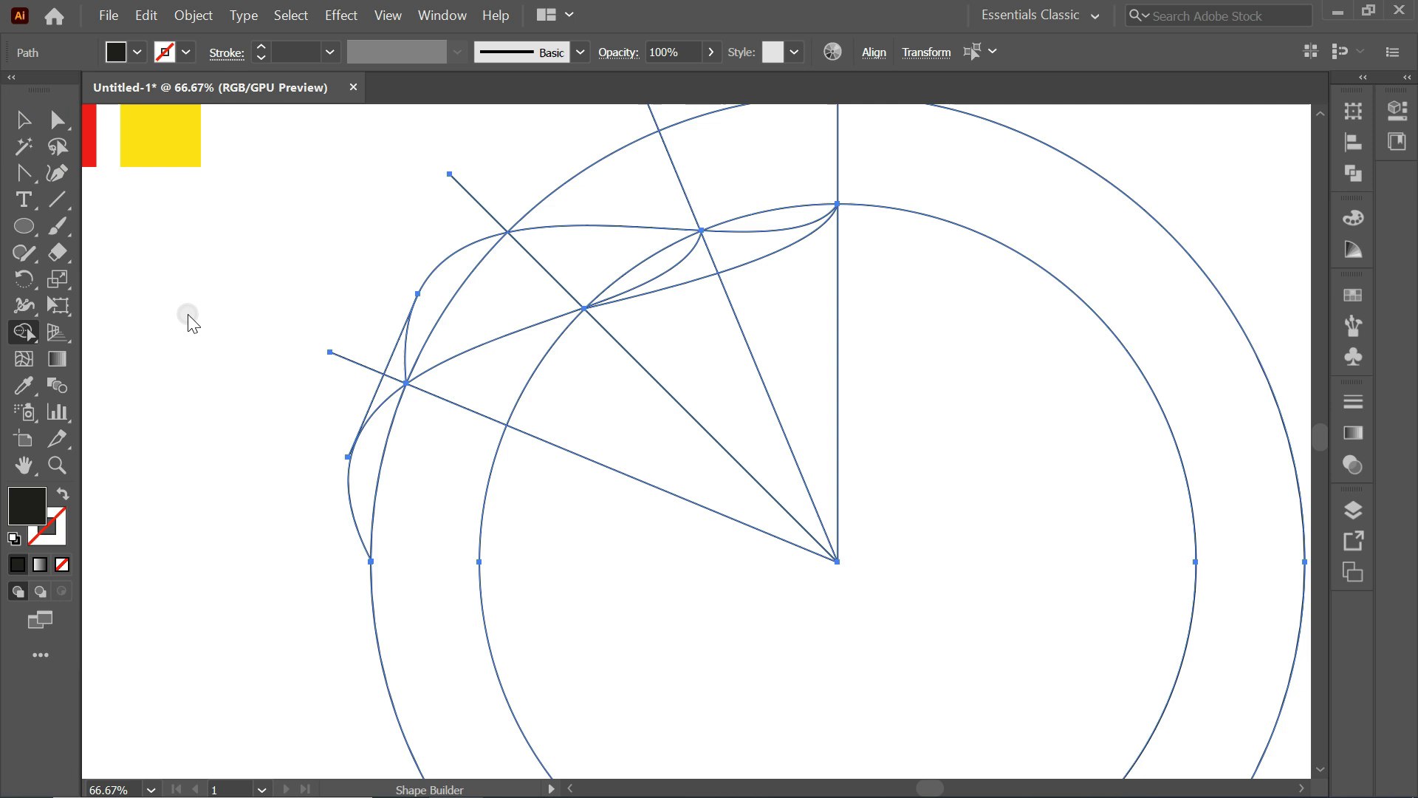
{"action": "left_click", "coordinate": [137, 54]}
{"action": "left_click", "coordinate": [16, 137]}
{"action": "left_click", "coordinate": [198, 269]}
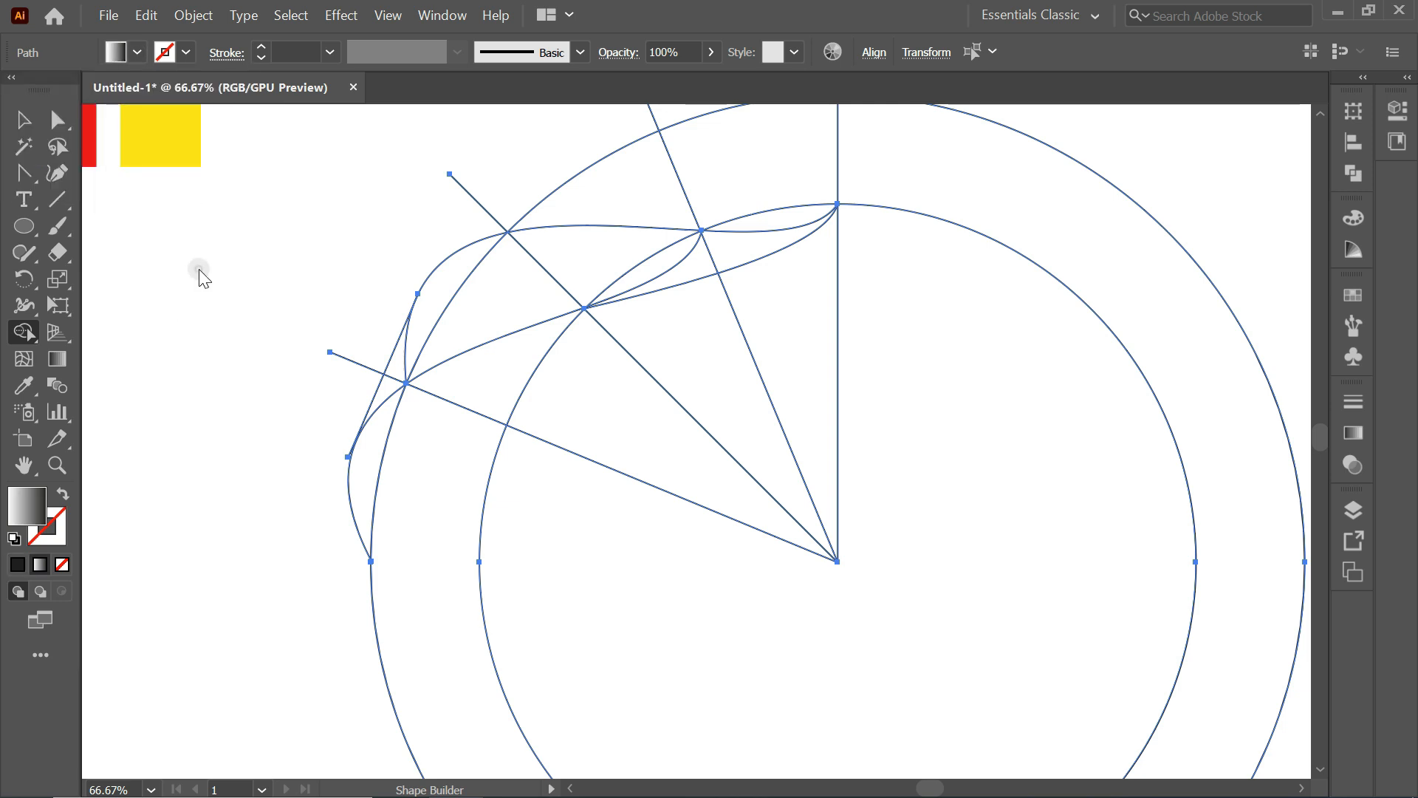
Step: Build the lower-left crescent, the large S-shaped band and the small top crescent as separate gradient-filled shapes with Shape Builder
{"action": "left_click", "coordinate": [378, 428]}
{"action": "left_click", "coordinate": [394, 362]}
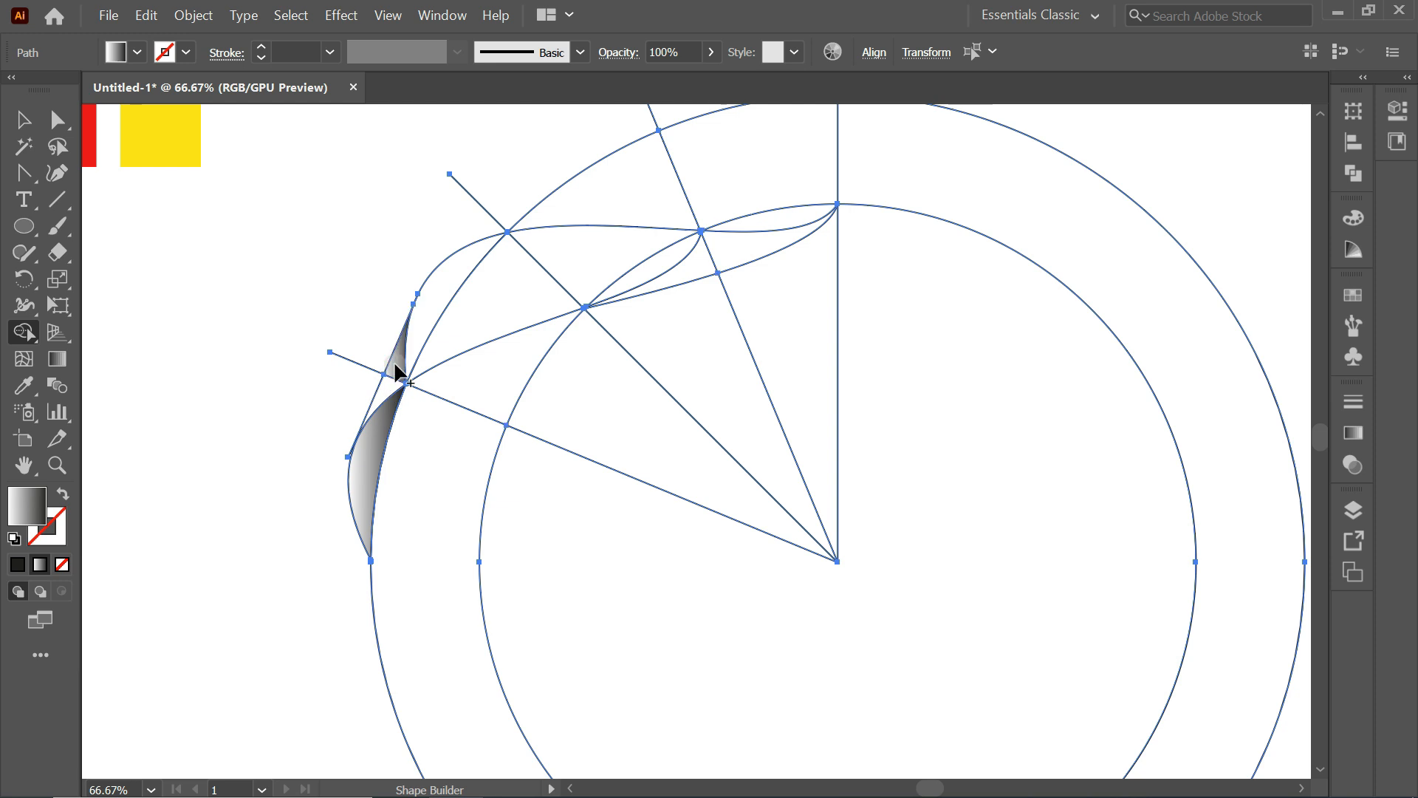
{"action": "mouse_move", "coordinate": [394, 362]}
{"action": "left_mouse_down"}
{"action": "mouse_move", "coordinate": [515, 296]}
{"action": "mouse_move", "coordinate": [647, 270]}
{"action": "mouse_move", "coordinate": [629, 248]}
{"action": "mouse_move", "coordinate": [671, 275]}
{"action": "mouse_move", "coordinate": [700, 253]}
{"action": "mouse_move", "coordinate": [748, 250]}
{"action": "left_mouse_up"}
{"action": "left_click", "coordinate": [645, 267]}
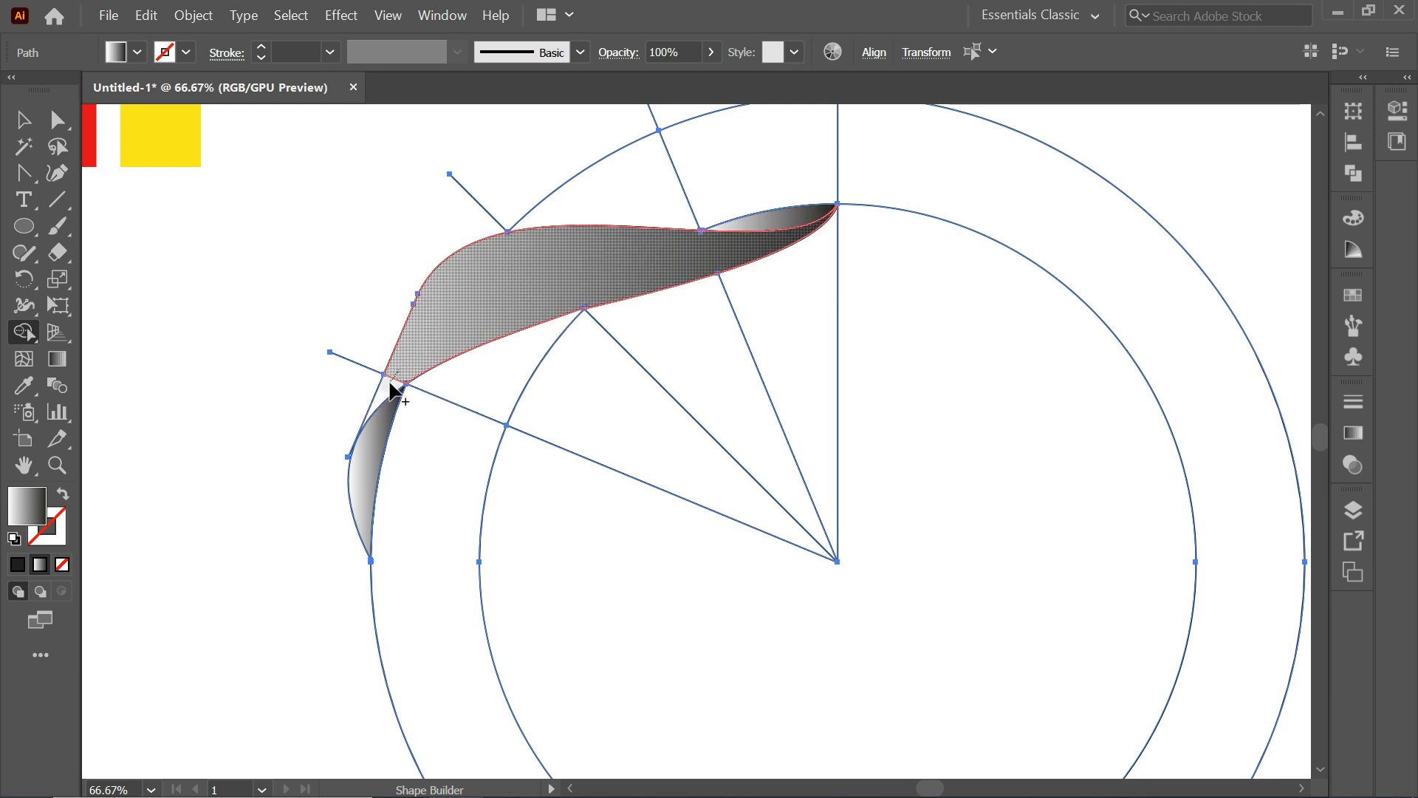
Step: Move the lower end anchor of the straight bridging line slightly so it meets the lower-left crescent's outer edge
{"action": "key", "text": "a"}
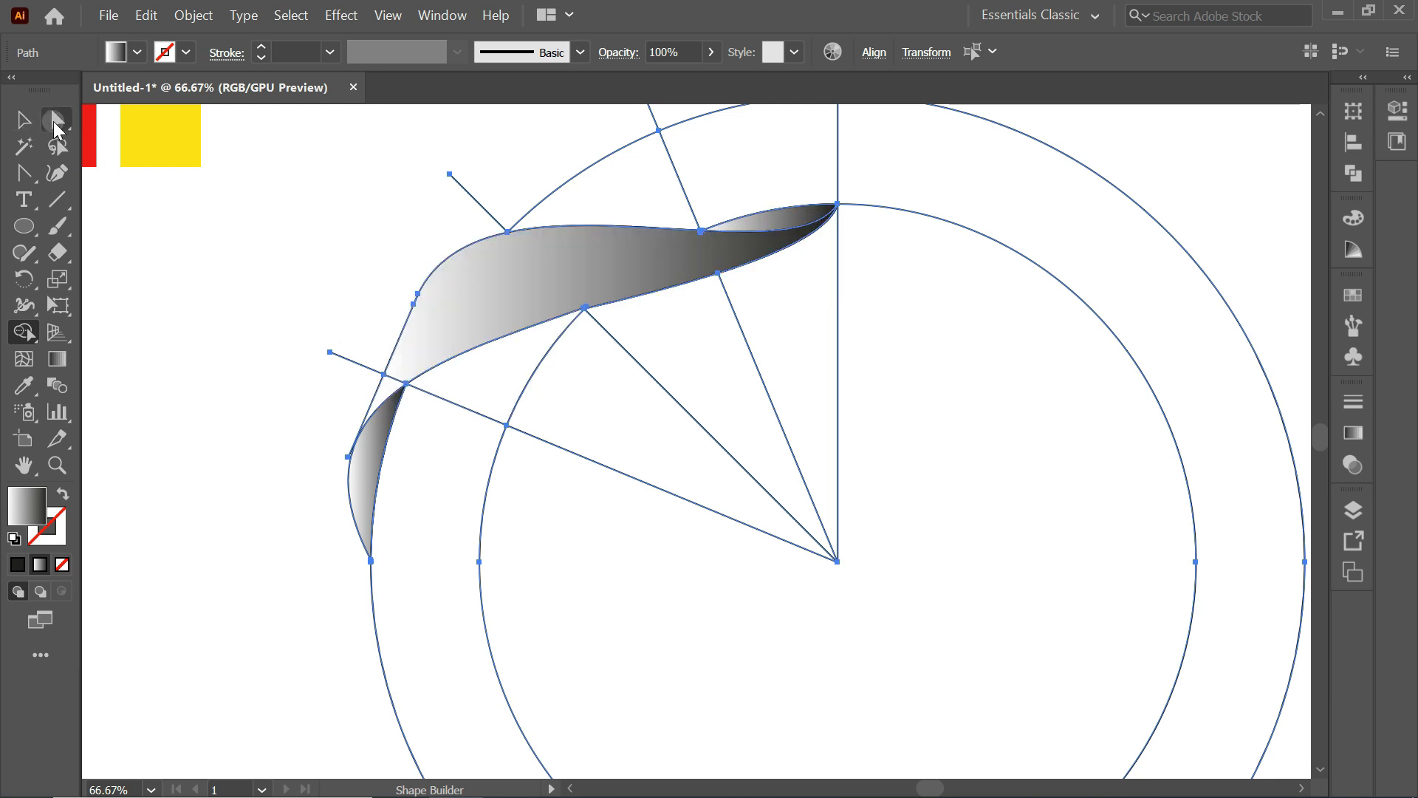
{"action": "left_click", "coordinate": [164, 257]}
{"action": "scroll", "coordinate": [358, 450], "scroll_direction": "up", "scroll_amount": 5}
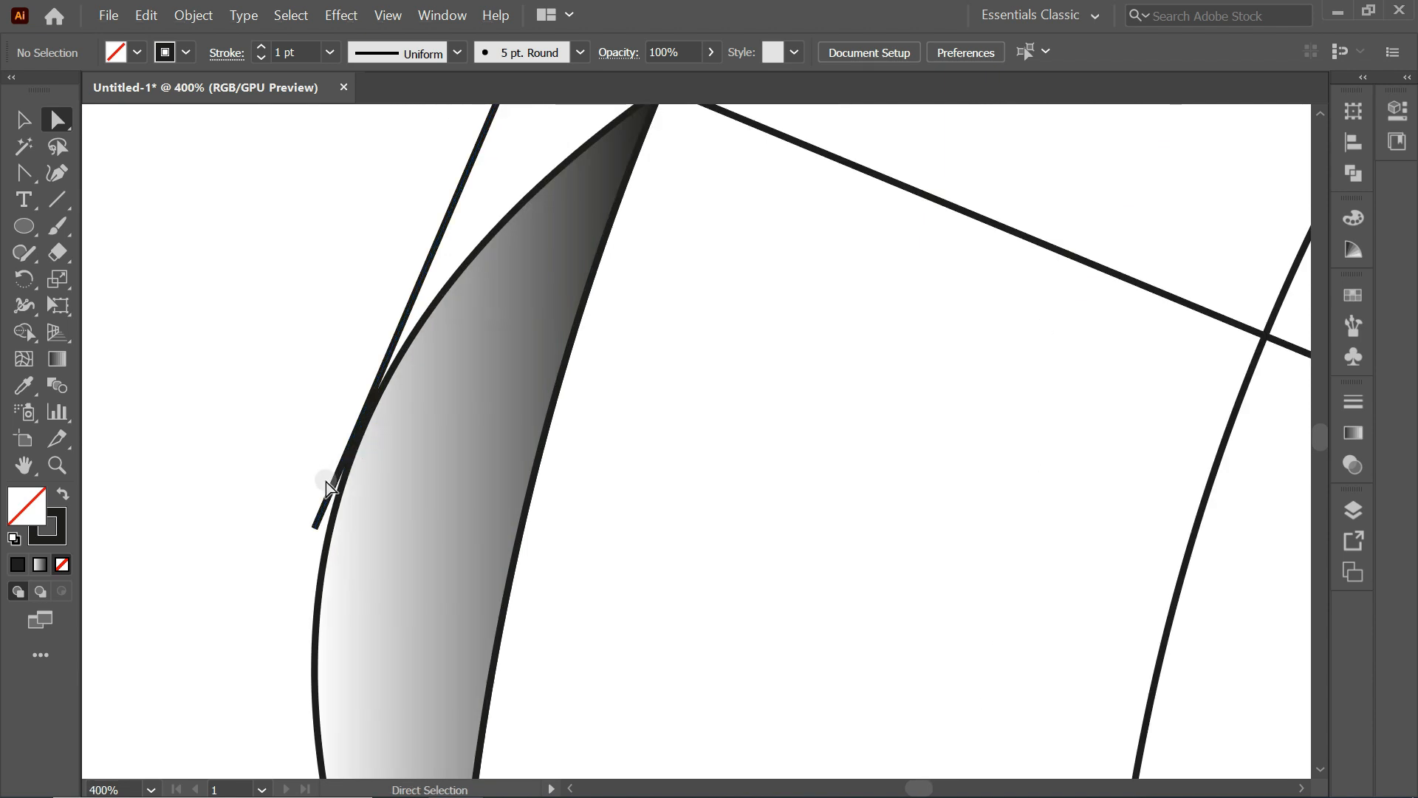
{"action": "left_click", "coordinate": [320, 520]}
{"action": "left_click_drag", "start_coordinate": [320, 520], "coordinate": [322, 532]}
{"action": "scroll", "coordinate": [435, 465], "scroll_direction": "down", "scroll_amount": 4}
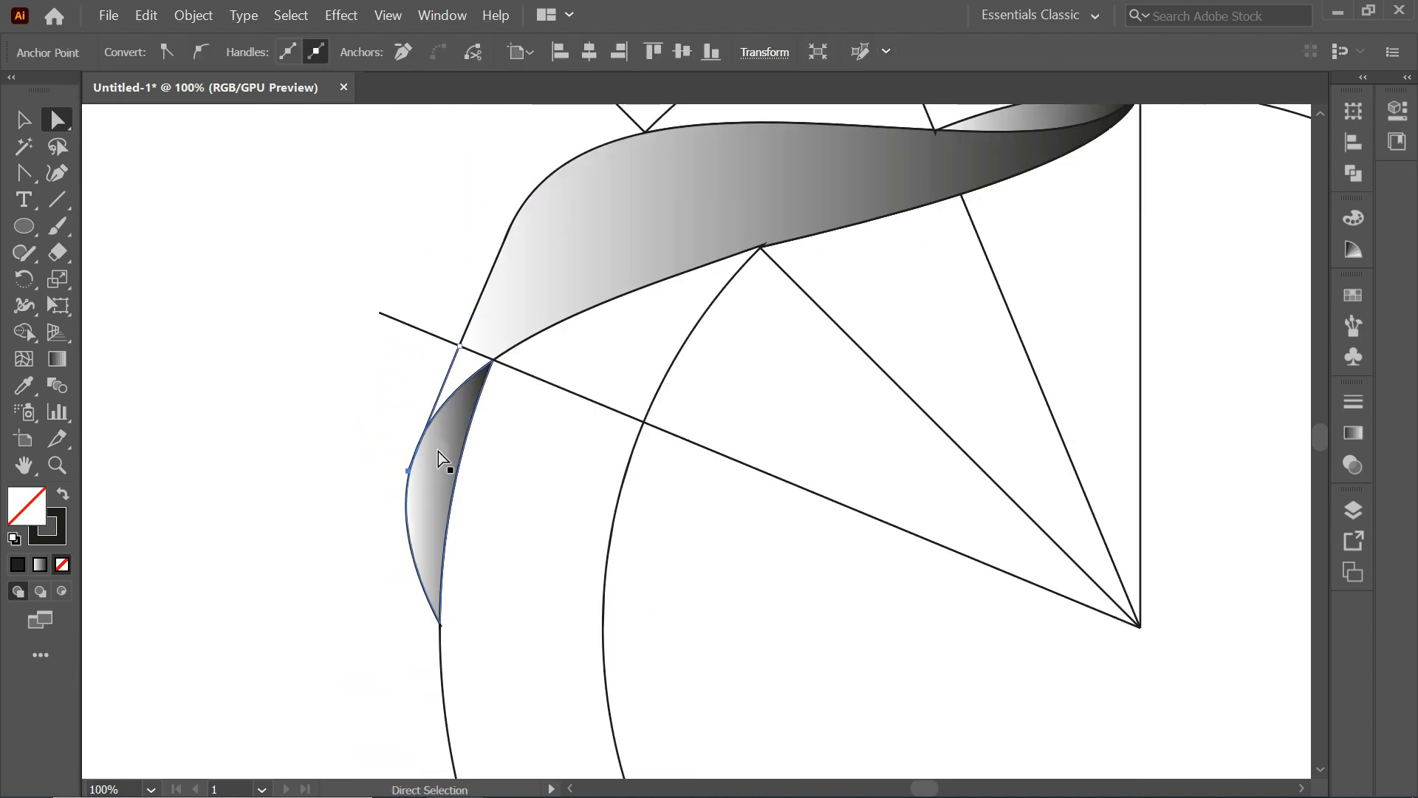
Step: Merge the small gap between the bridging line and lower-left crescent into the large band with Shape Builder, using the white-to-black gradient fill
{"action": "left_click", "coordinate": [15, 122]}
{"action": "left_click_drag", "start_coordinate": [136, 127], "coordinate": [603, 510]}
{"action": "left_click", "coordinate": [29, 333]}
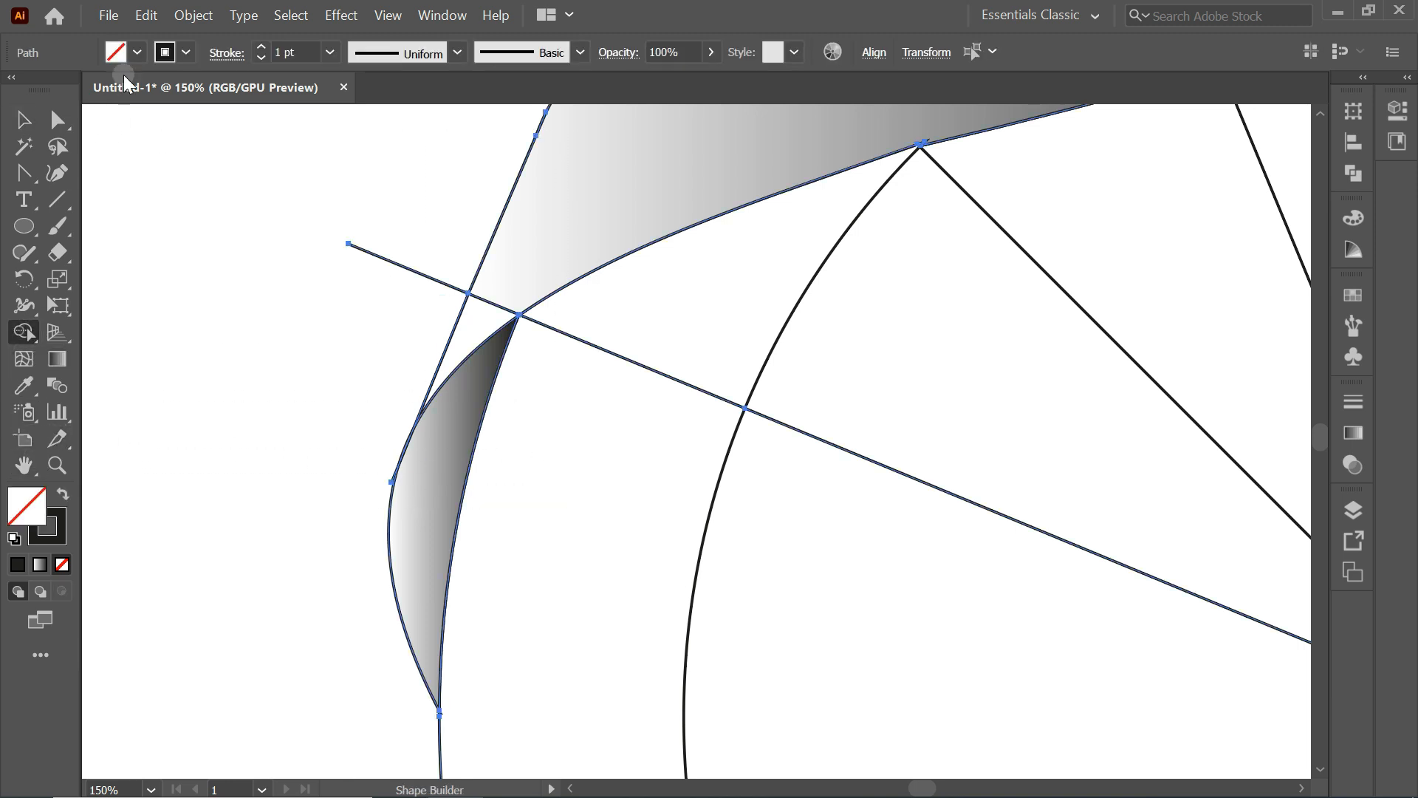
{"action": "left_click", "coordinate": [137, 52]}
{"action": "left_click", "coordinate": [14, 137]}
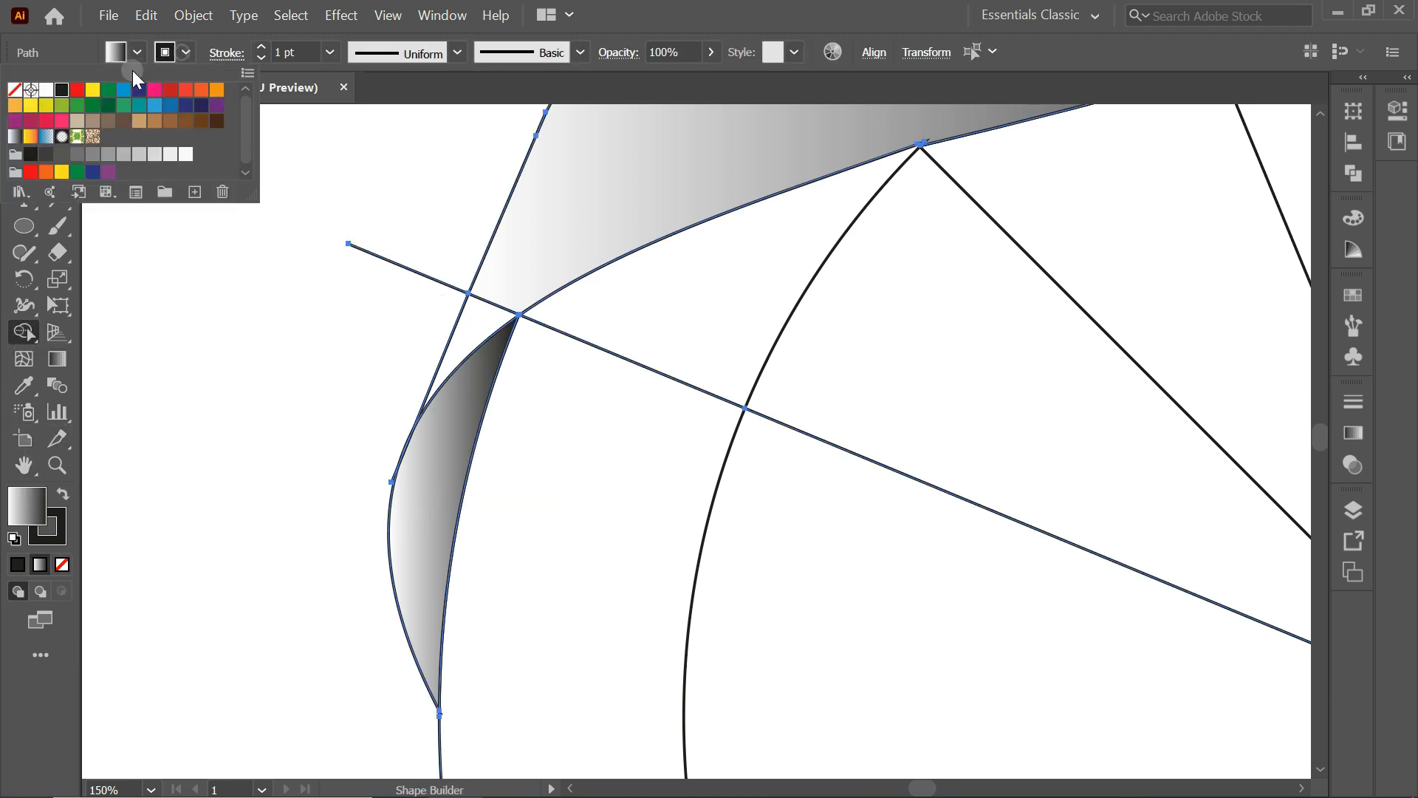
{"action": "left_click", "coordinate": [16, 96]}
{"action": "left_click_drag", "start_coordinate": [470, 328], "coordinate": [502, 299]}
{"action": "key", "text": "v"}
{"action": "left_click", "coordinate": [151, 211]}
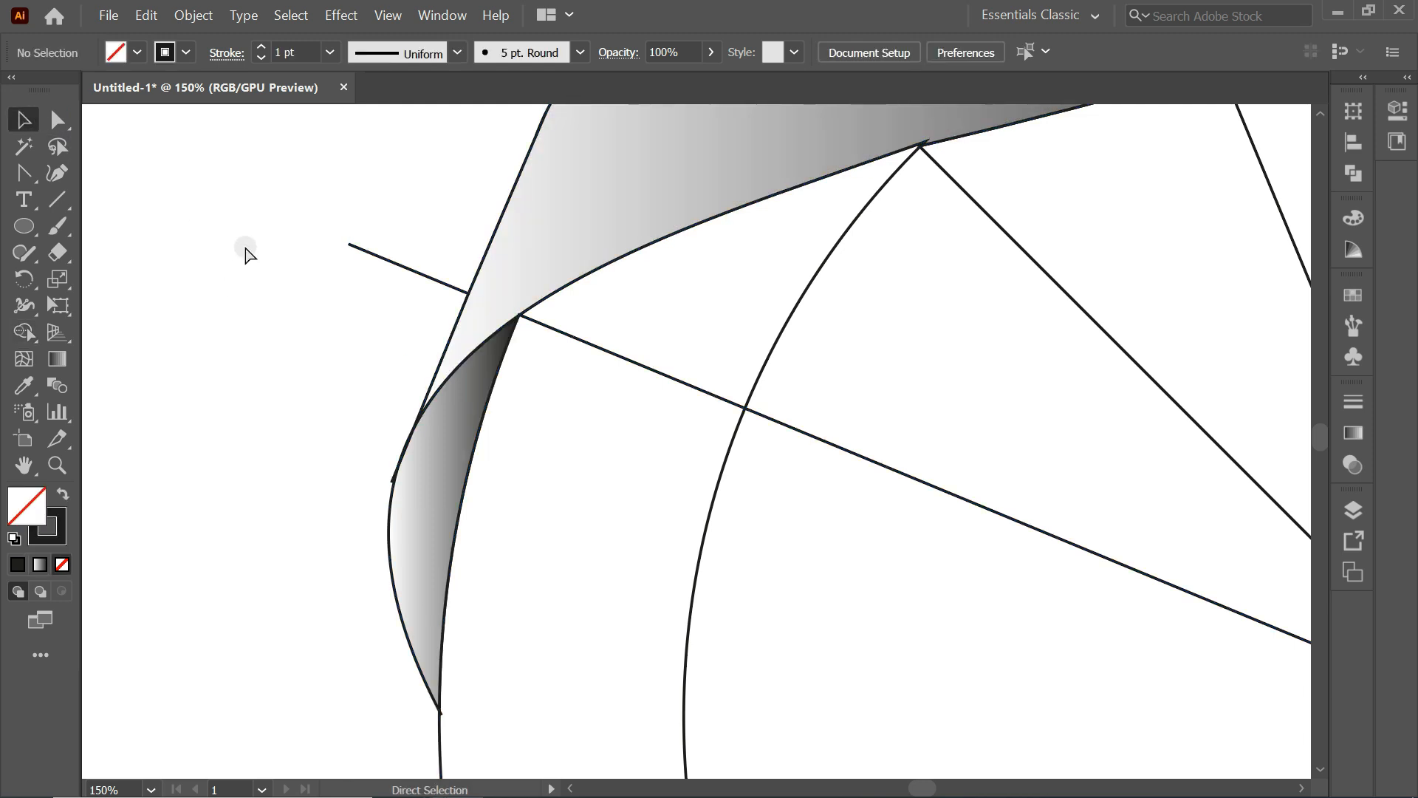
Step: Redirect the lower-left crescent's gradient from its inner edge to its outer edge, at about 171°
{"action": "key", "text": "ctrl+0"}
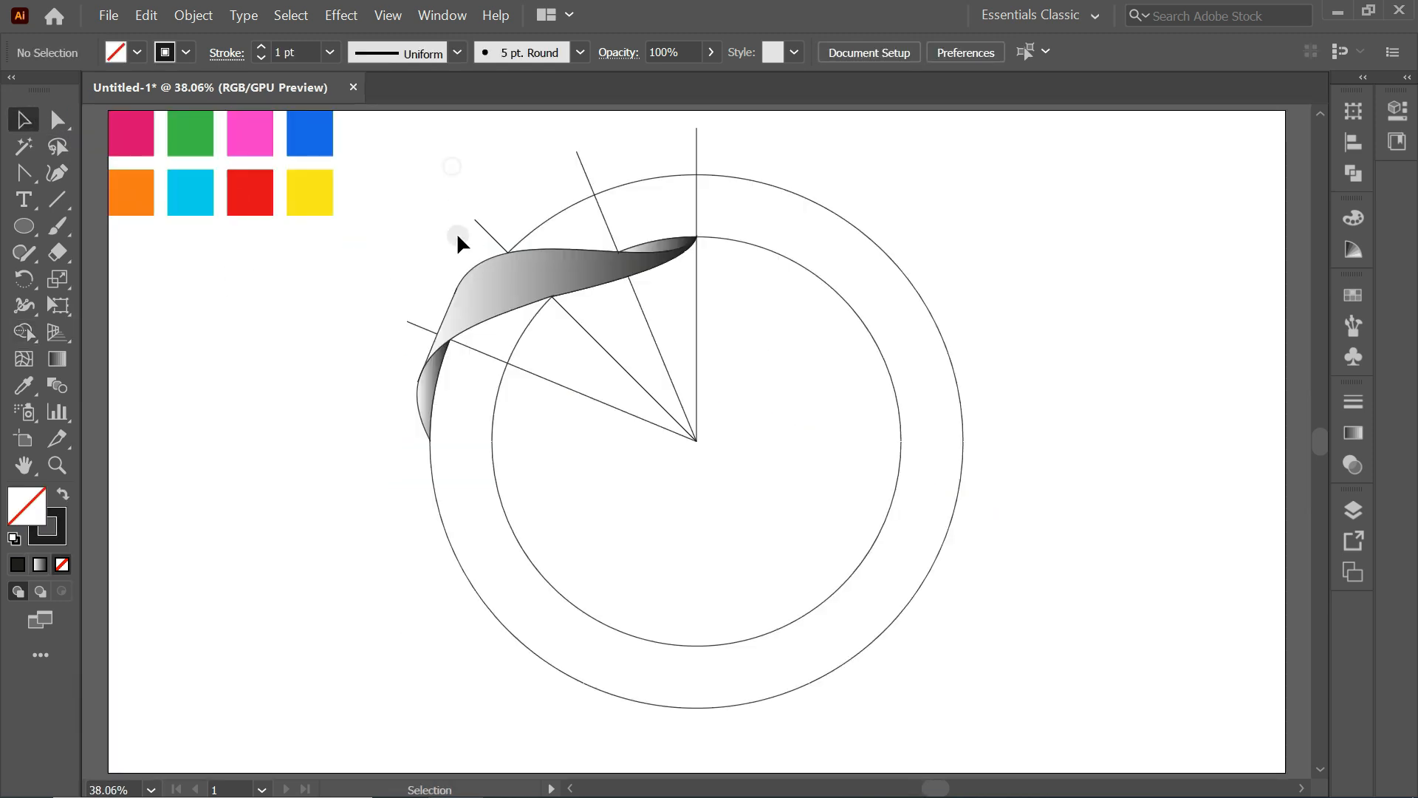
{"action": "left_click", "coordinate": [431, 384]}
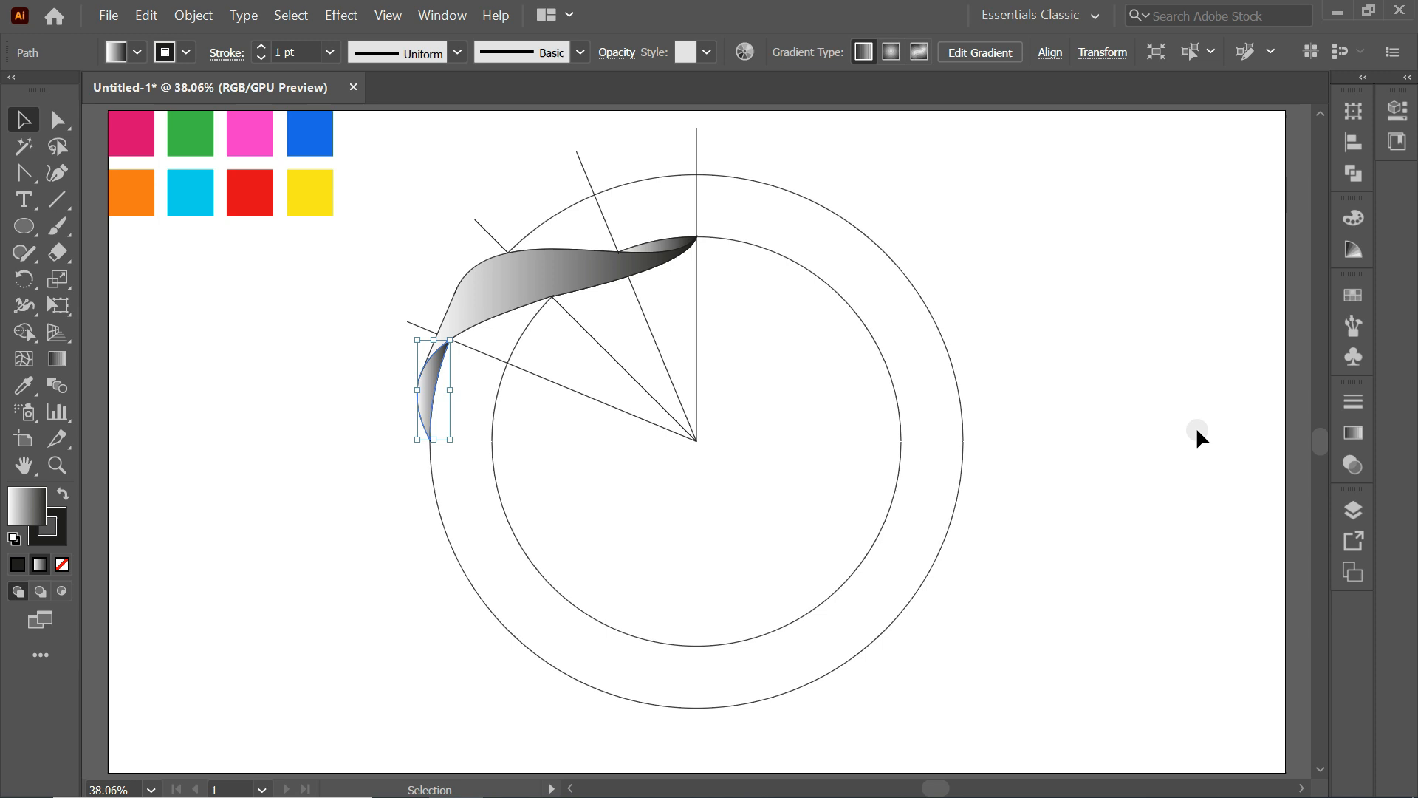
{"action": "left_click", "coordinate": [1353, 432]}
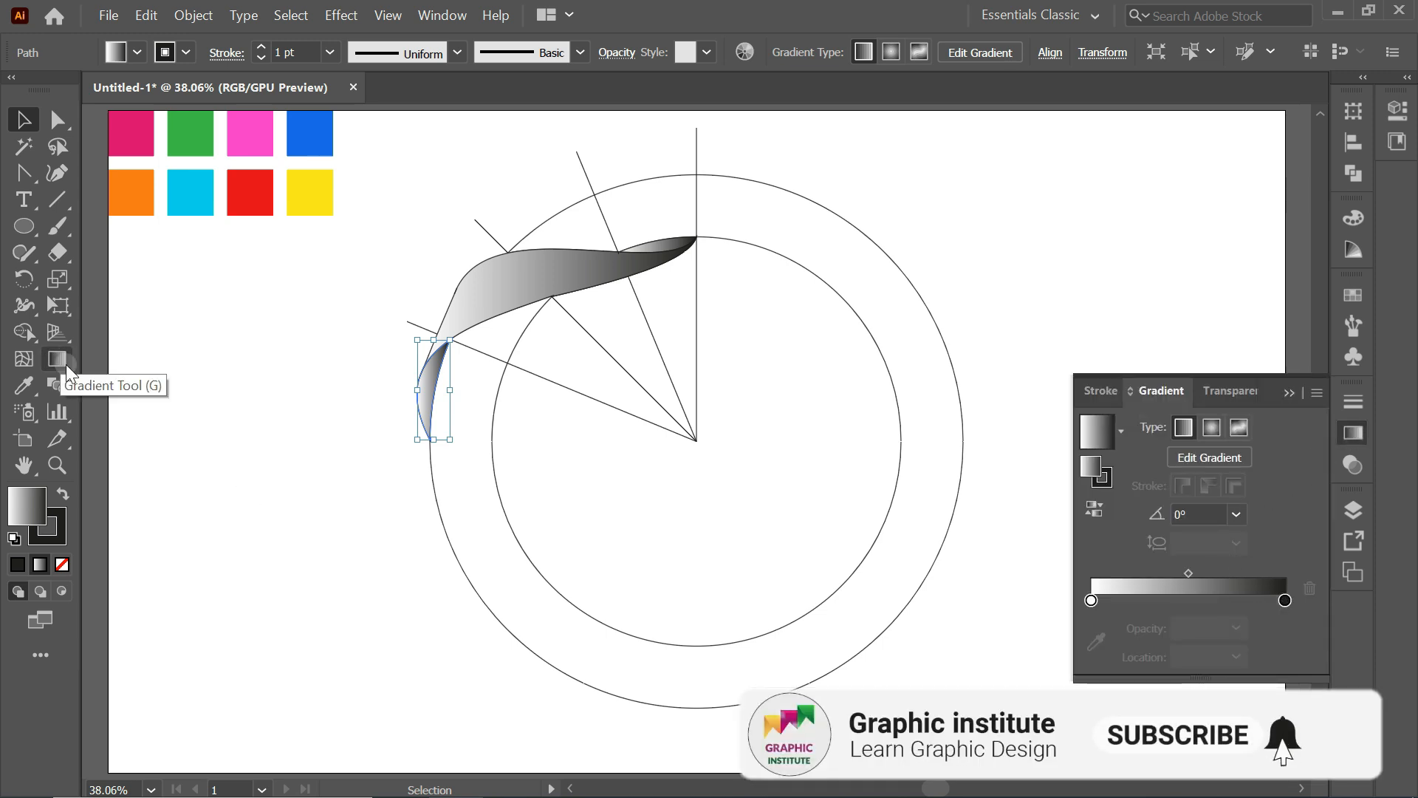
{"action": "key", "text": "ctrl+1"}
{"action": "key", "text": "g"}
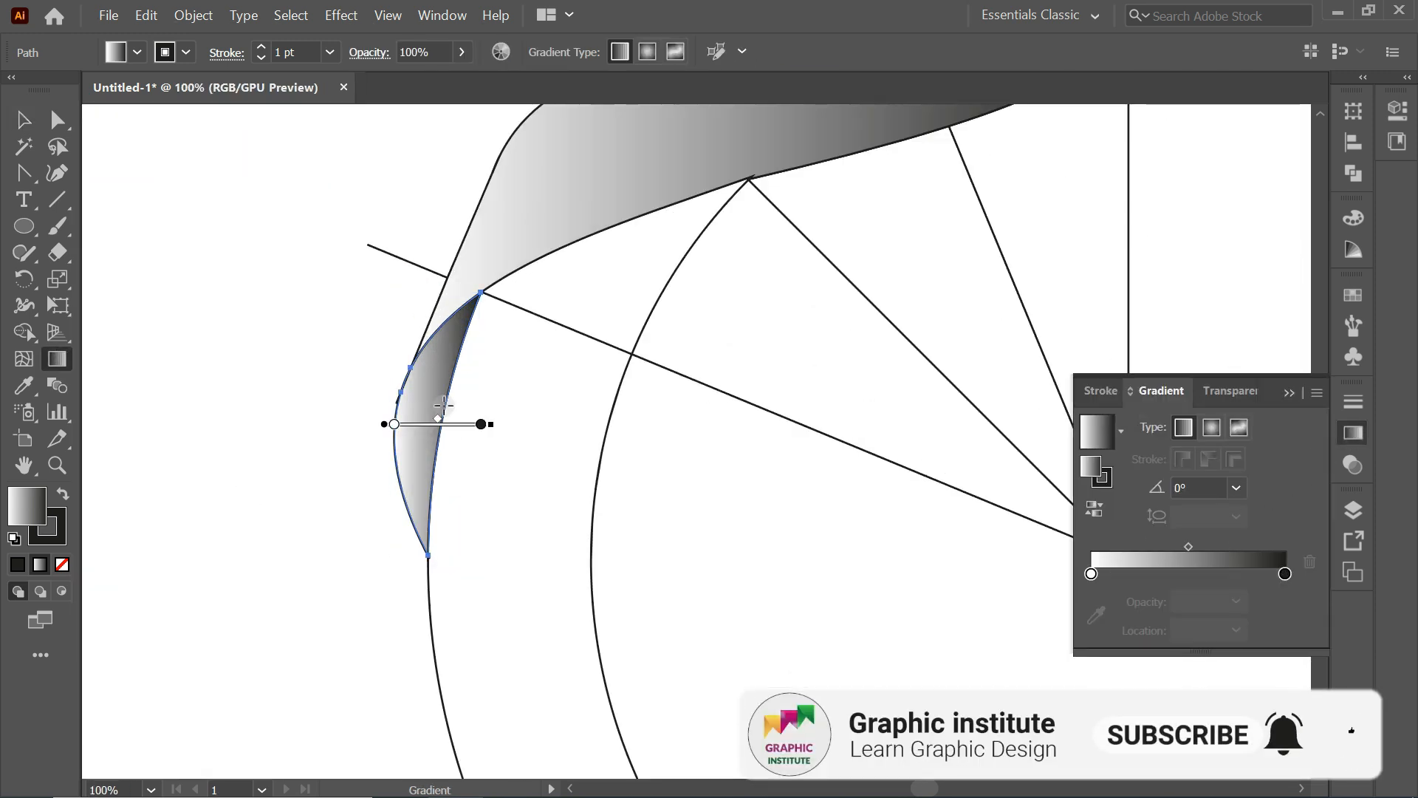
{"action": "left_click_drag", "start_coordinate": [446, 405], "coordinate": [398, 398]}
Step: Recolour the white stop of the lower-left crescent's gradient with the cyan sampled from the colour swatch squares
{"action": "left_click", "coordinate": [1091, 574]}
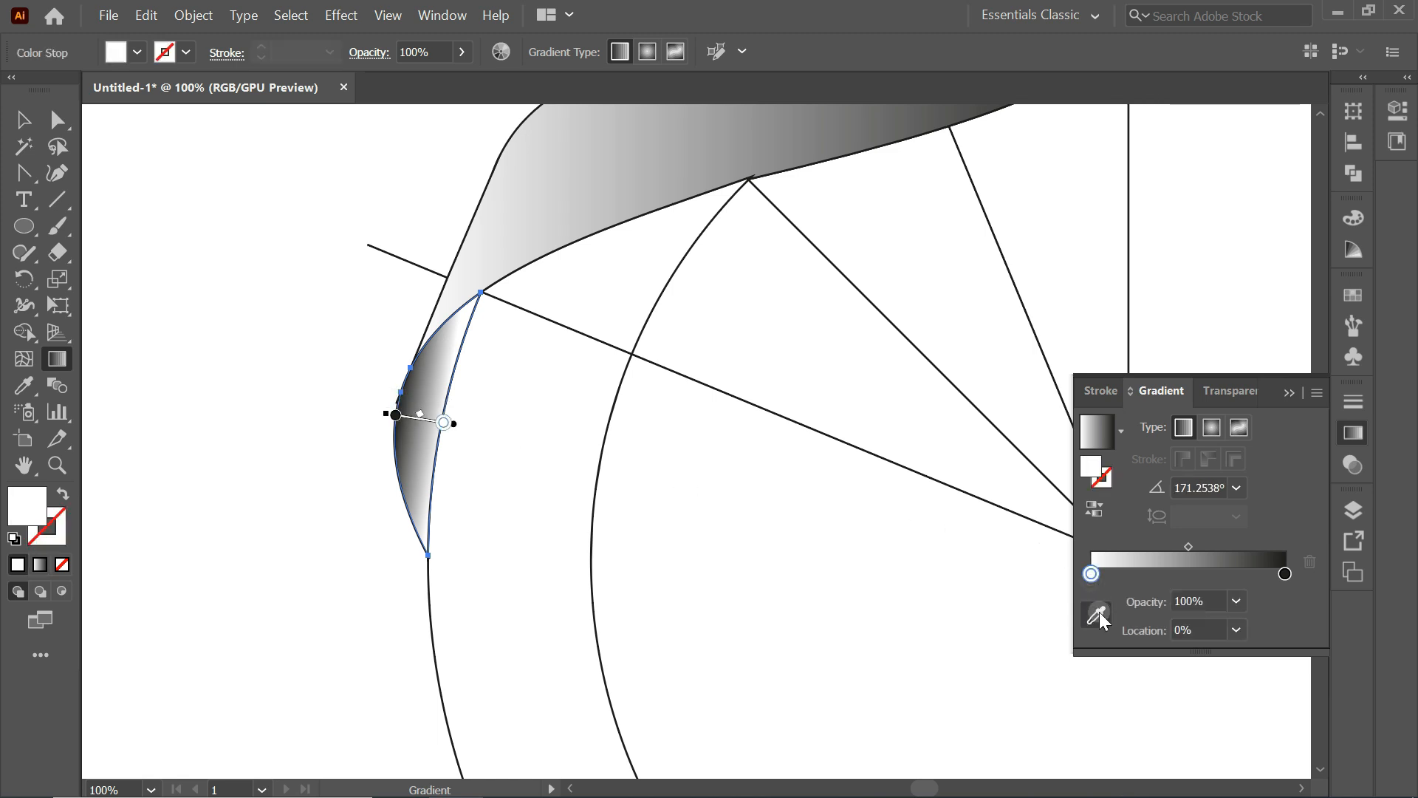
{"action": "key", "text": "ctrl+0"}
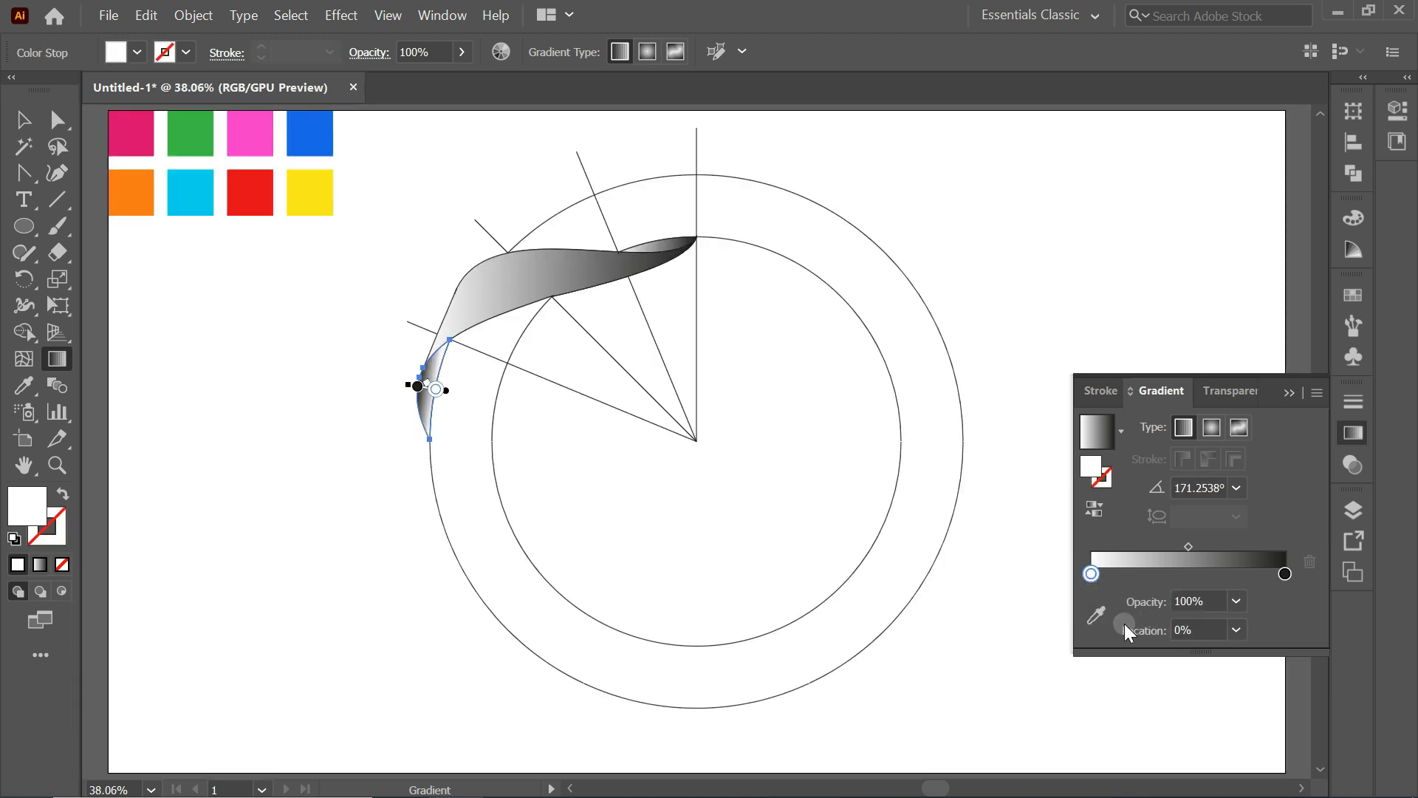
{"action": "left_click", "coordinate": [1090, 613]}
{"action": "left_click", "coordinate": [212, 214]}
{"action": "key", "text": "Escape"}
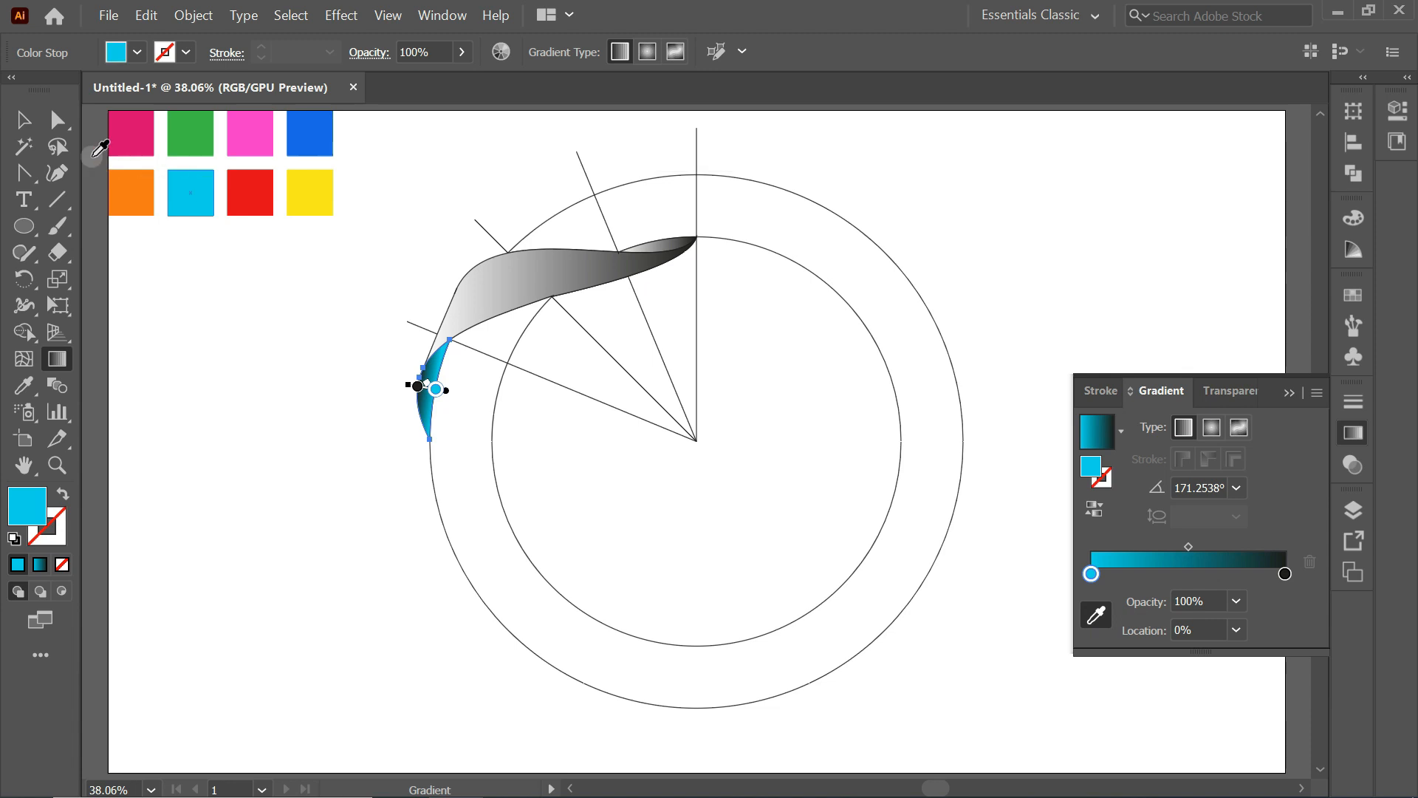
Step: Add a white middle stop at about 48% to the large band's gradient and change its starting stop to black
{"action": "key", "text": "v"}
{"action": "left_click", "coordinate": [480, 294]}
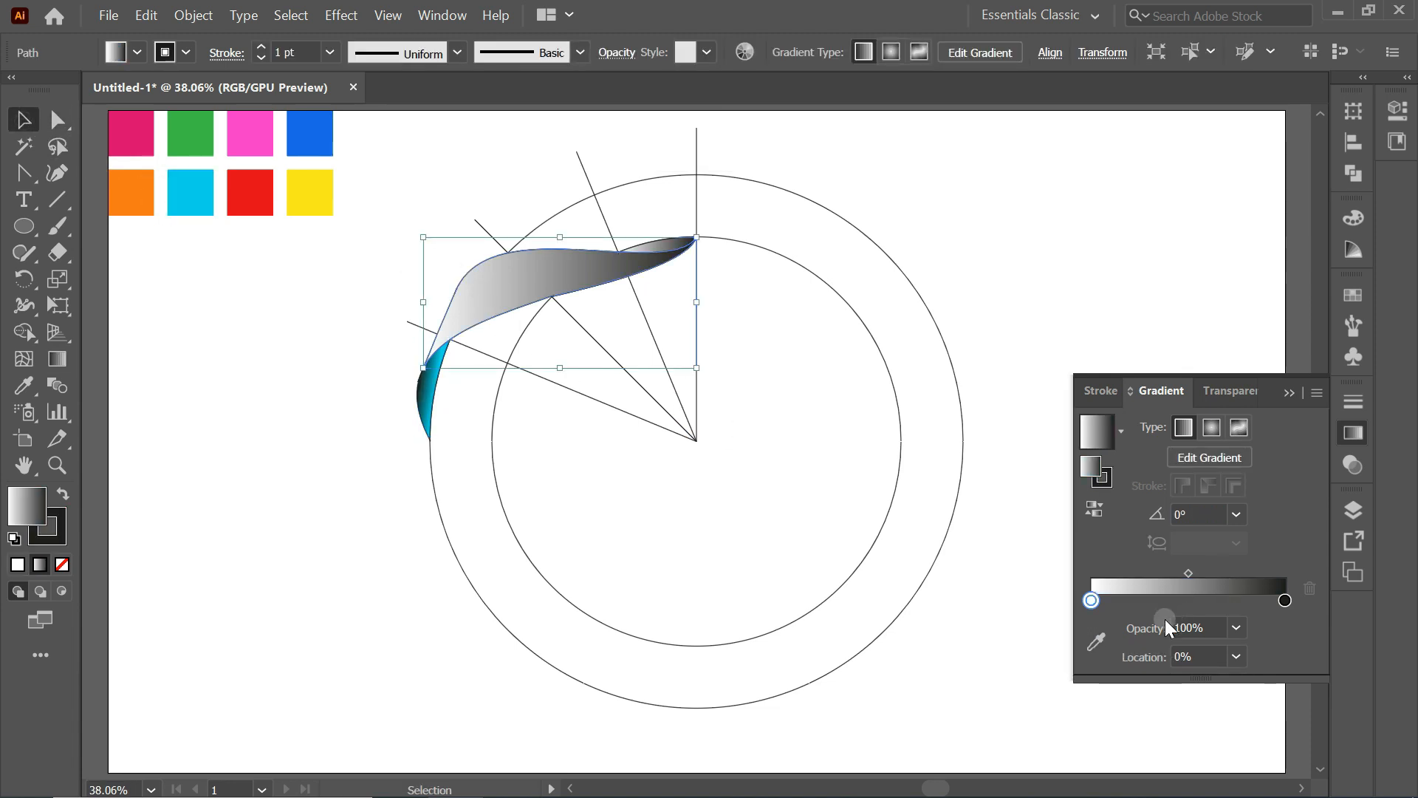
{"action": "left_click_drag", "start_coordinate": [1097, 605], "coordinate": [1190, 609]}
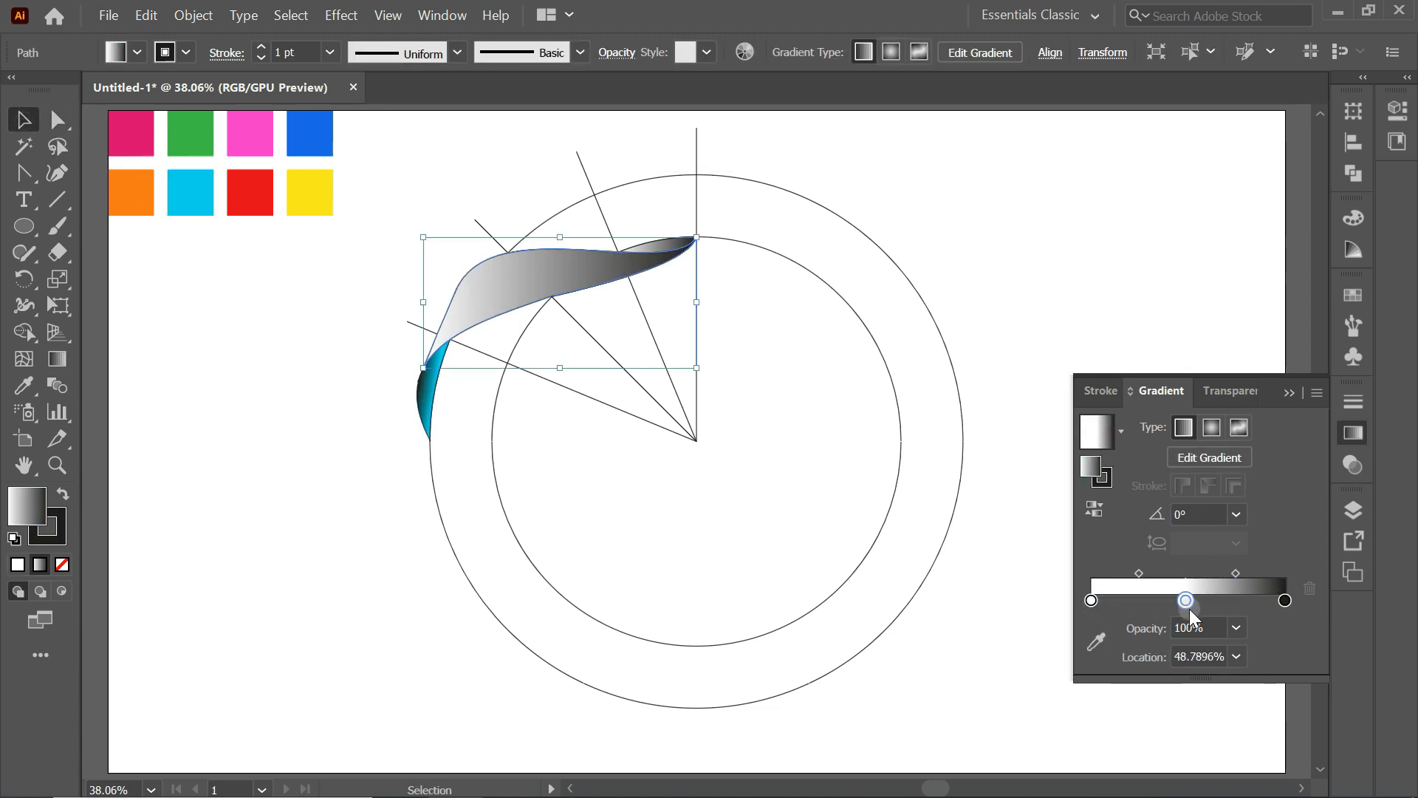
{"action": "double_click", "coordinate": [1093, 601]}
{"action": "left_click", "coordinate": [1001, 404]}
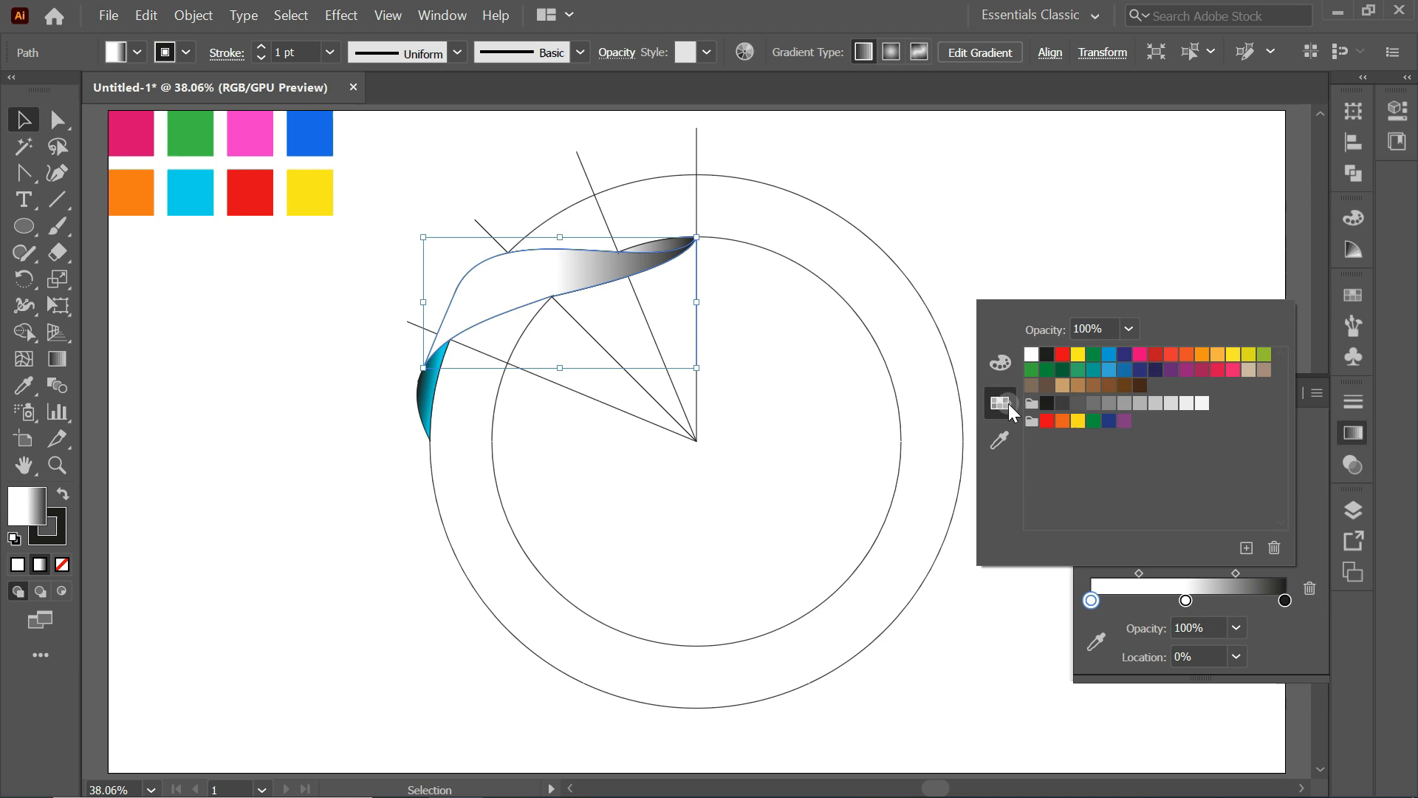
{"action": "left_click", "coordinate": [1048, 356]}
{"action": "left_click", "coordinate": [1052, 281]}
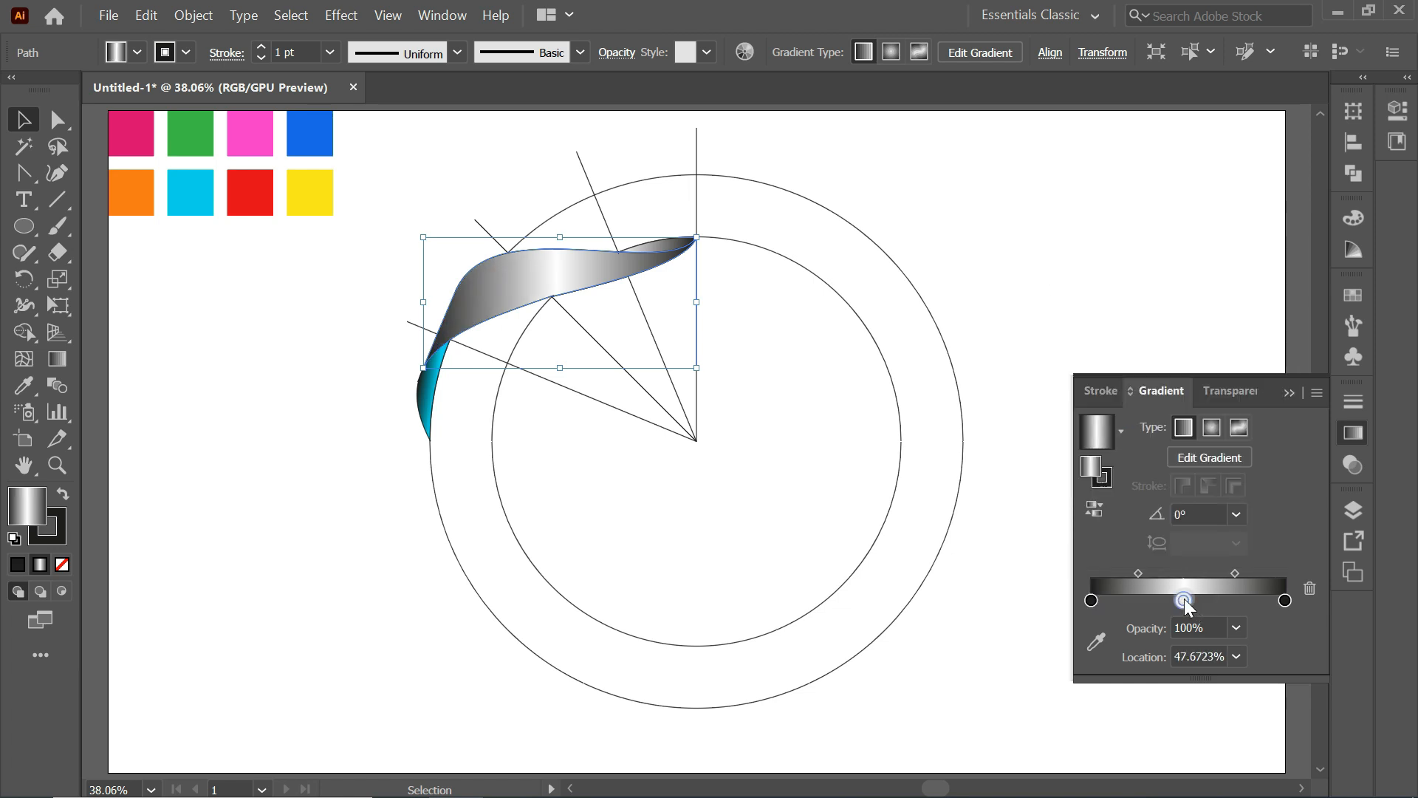
Step: Tilt the large band's gradient to about -8.4° and shift its white middle stop to about 34%
{"action": "left_click", "coordinate": [57, 360]}
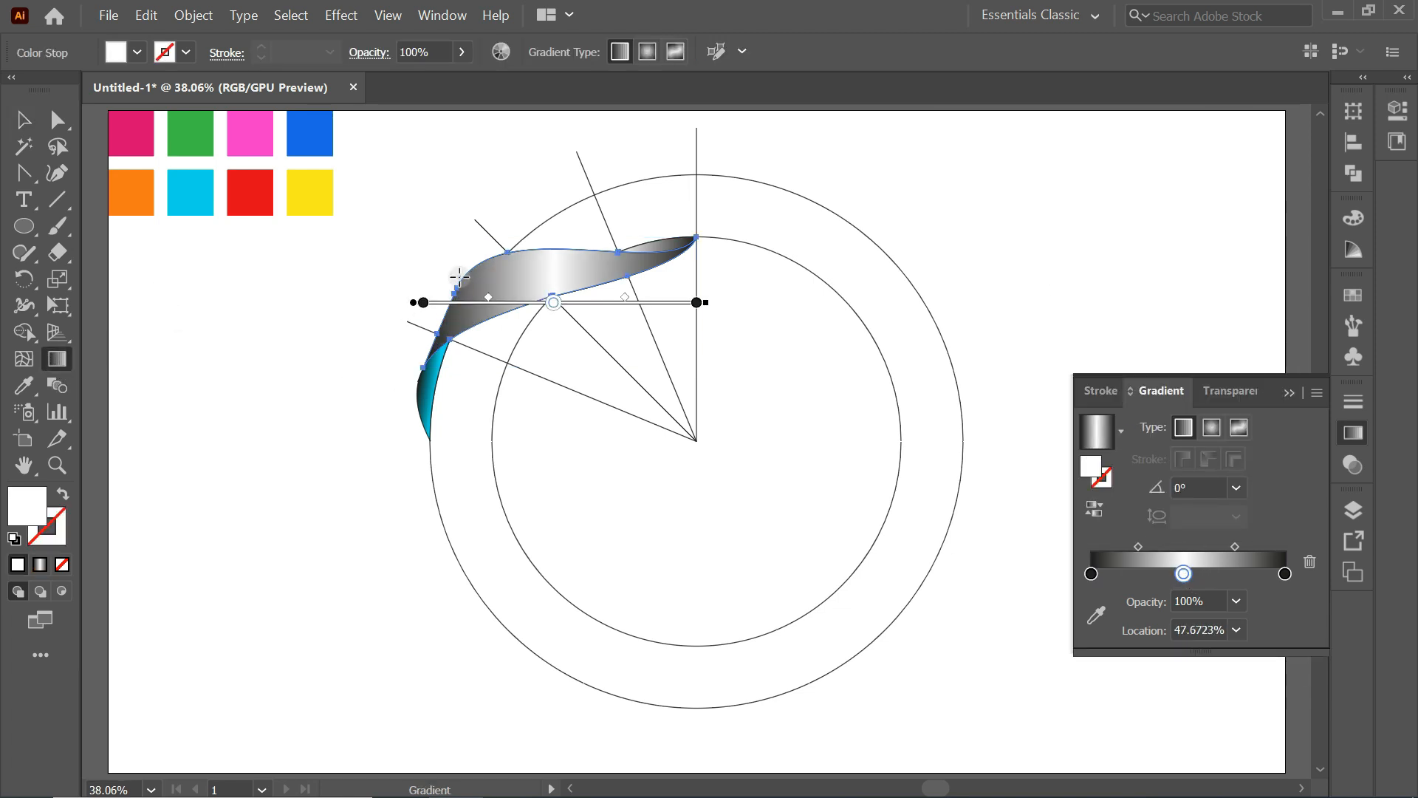
{"action": "left_click_drag", "start_coordinate": [458, 276], "coordinate": [667, 315]}
{"action": "mouse_move", "coordinate": [558, 301]}
{"action": "left_mouse_down"}
{"action": "mouse_move", "coordinate": [533, 298]}
{"action": "mouse_move", "coordinate": [594, 305]}
{"action": "left_mouse_up"}
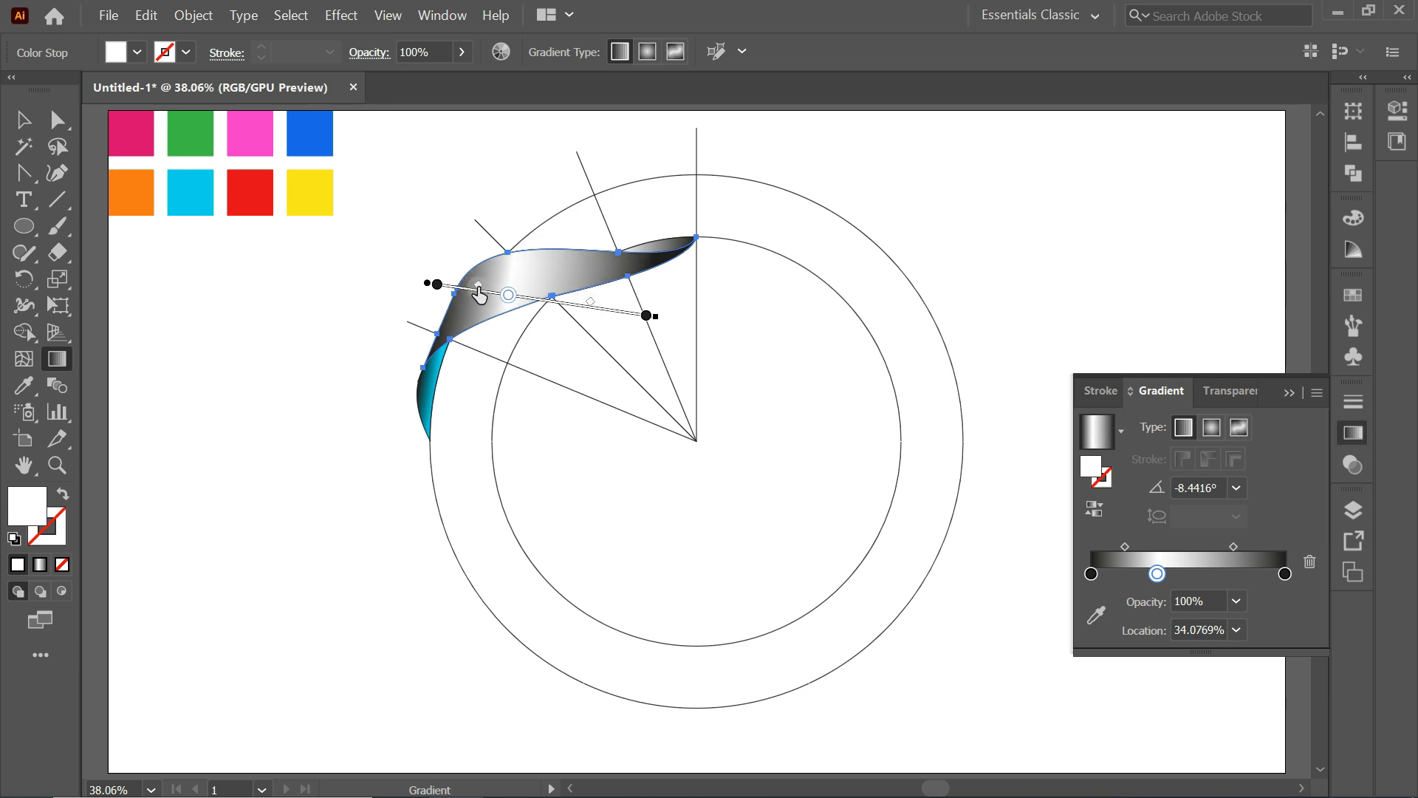
{"action": "left_click_drag", "start_coordinate": [480, 294], "coordinate": [481, 293]}
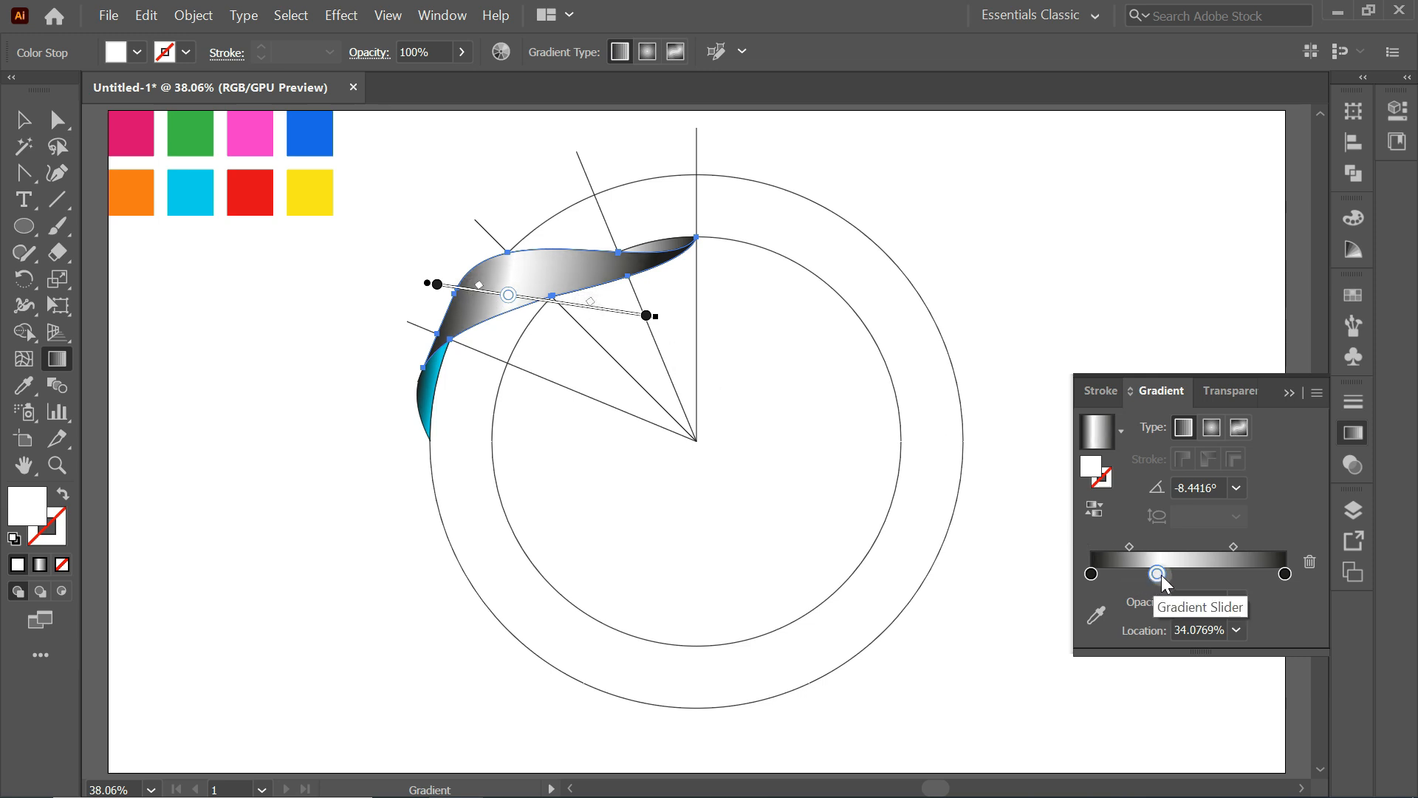
Step: Recolour the middle stop of the large band's gradient with the sampled cyan and deselect the band
{"action": "left_click", "coordinate": [1095, 617]}
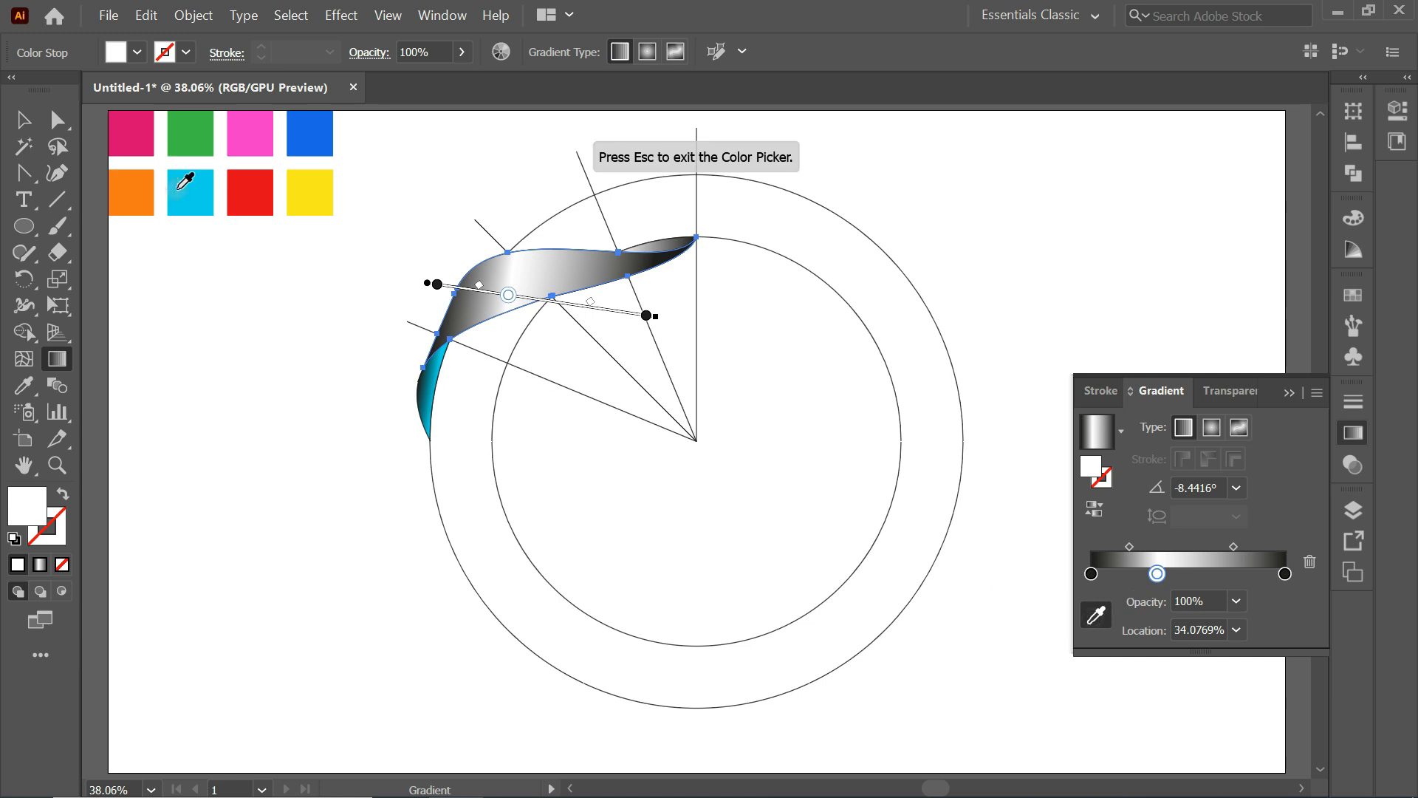
{"action": "left_click", "coordinate": [191, 193]}
{"action": "left_click", "coordinate": [309, 377]}
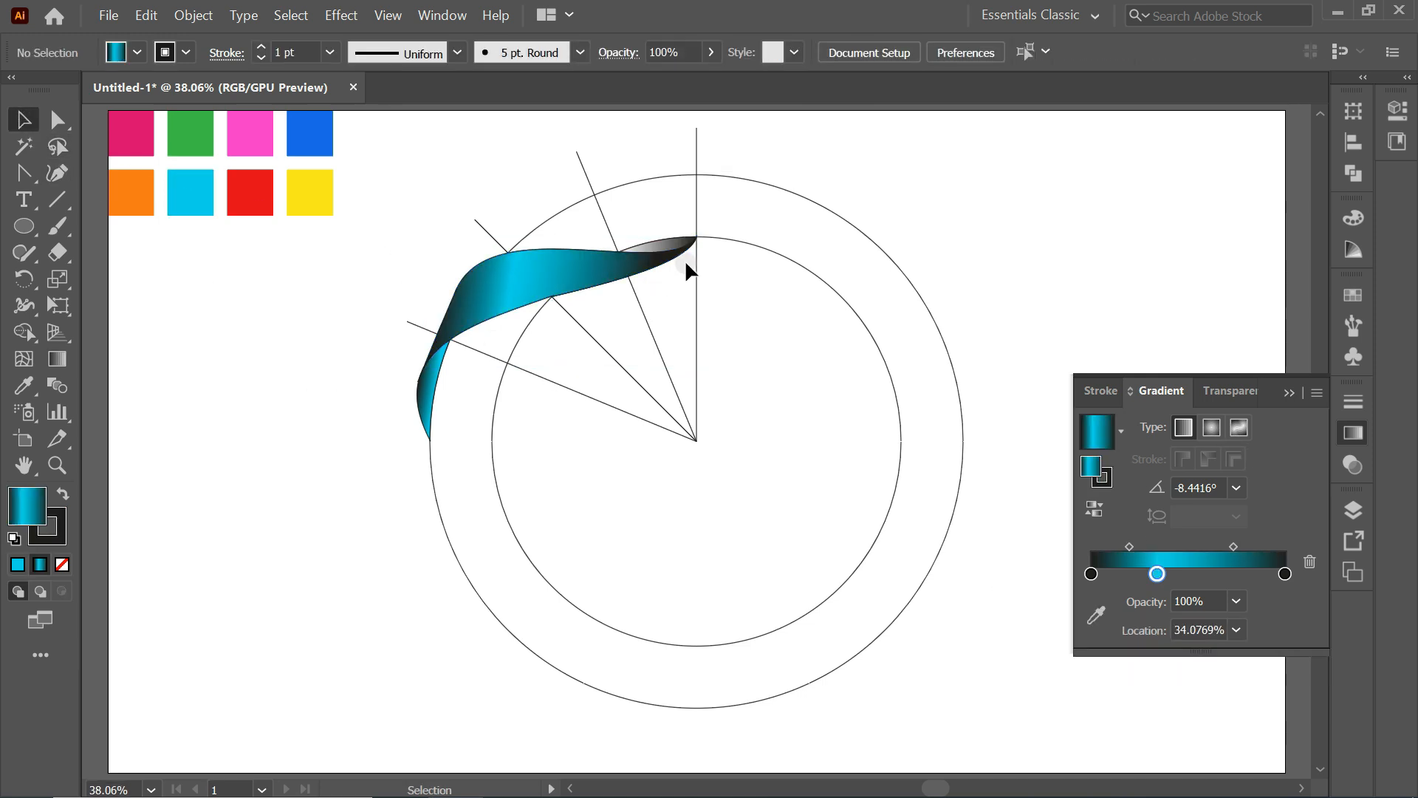
Step: Redirect the small tip shape's black-and-white gradient to run nearly vertically, at about -86.1°
{"action": "left_click", "coordinate": [676, 246]}
{"action": "left_click", "coordinate": [66, 352]}
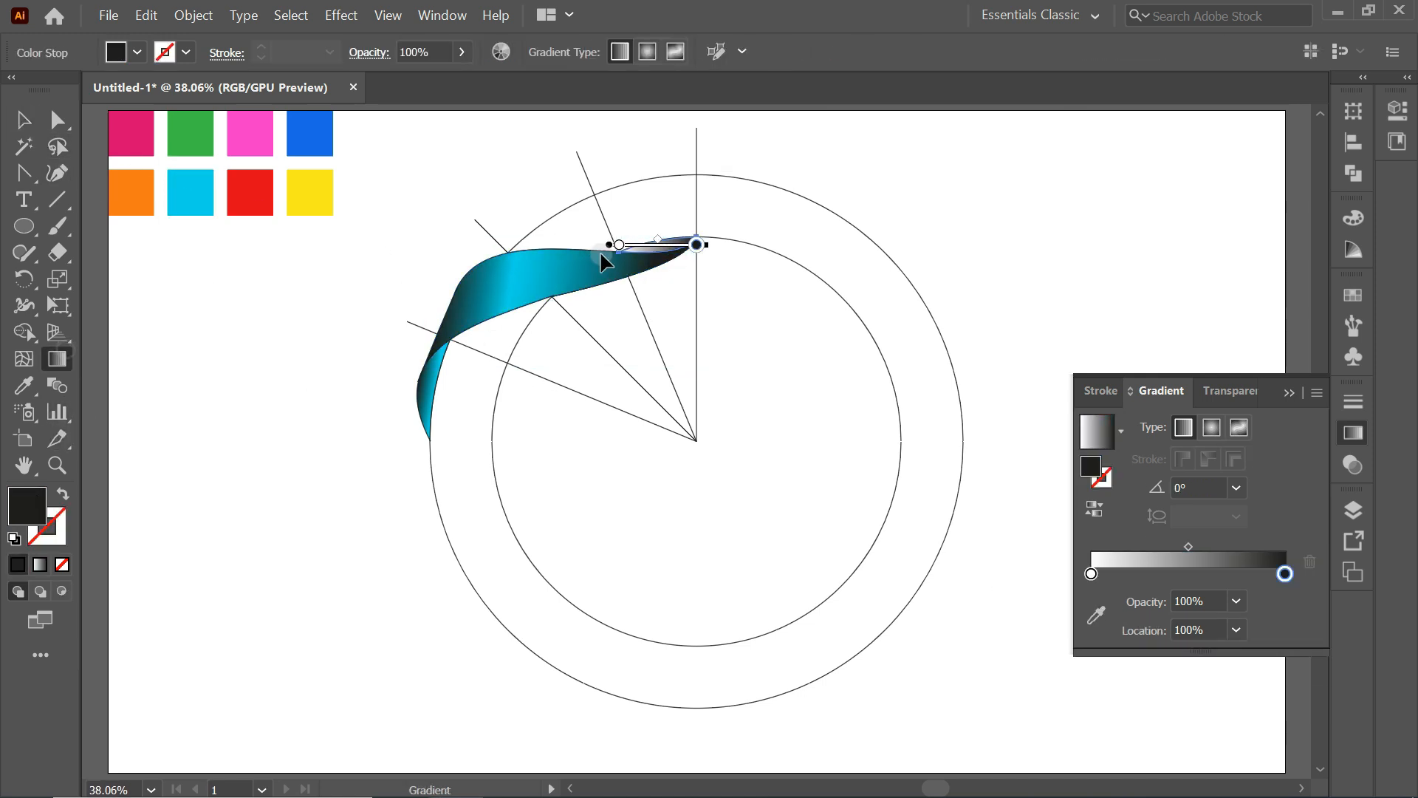
{"action": "scroll", "coordinate": [640, 243], "scroll_direction": "up", "scroll_amount": 3}
{"action": "left_click_drag", "start_coordinate": [687, 233], "coordinate": [688, 266]}
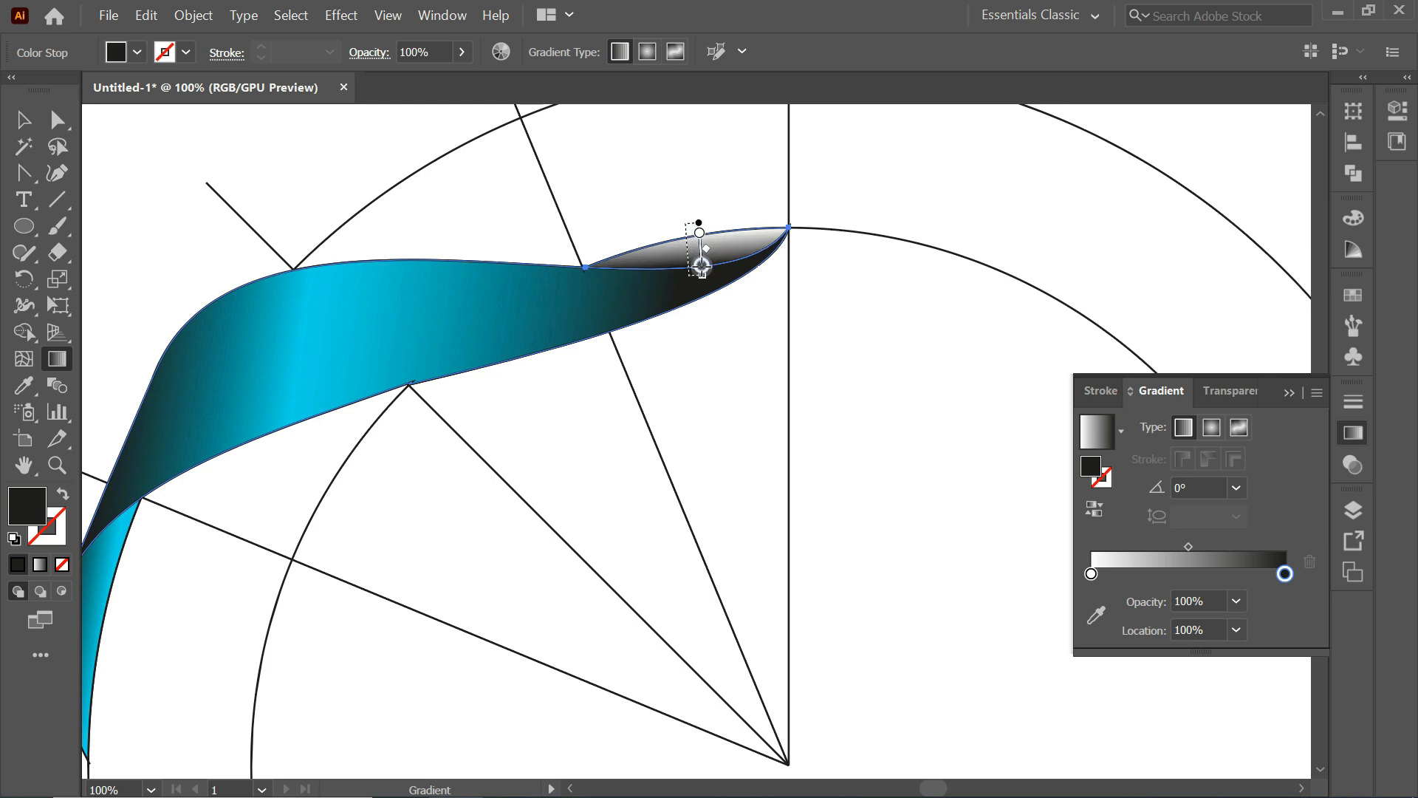
Step: Recolour the white stop of the tip shape's gradient with the cyan sampled from the colour squares and deselect the shape
{"action": "double_click", "coordinate": [1092, 577]}
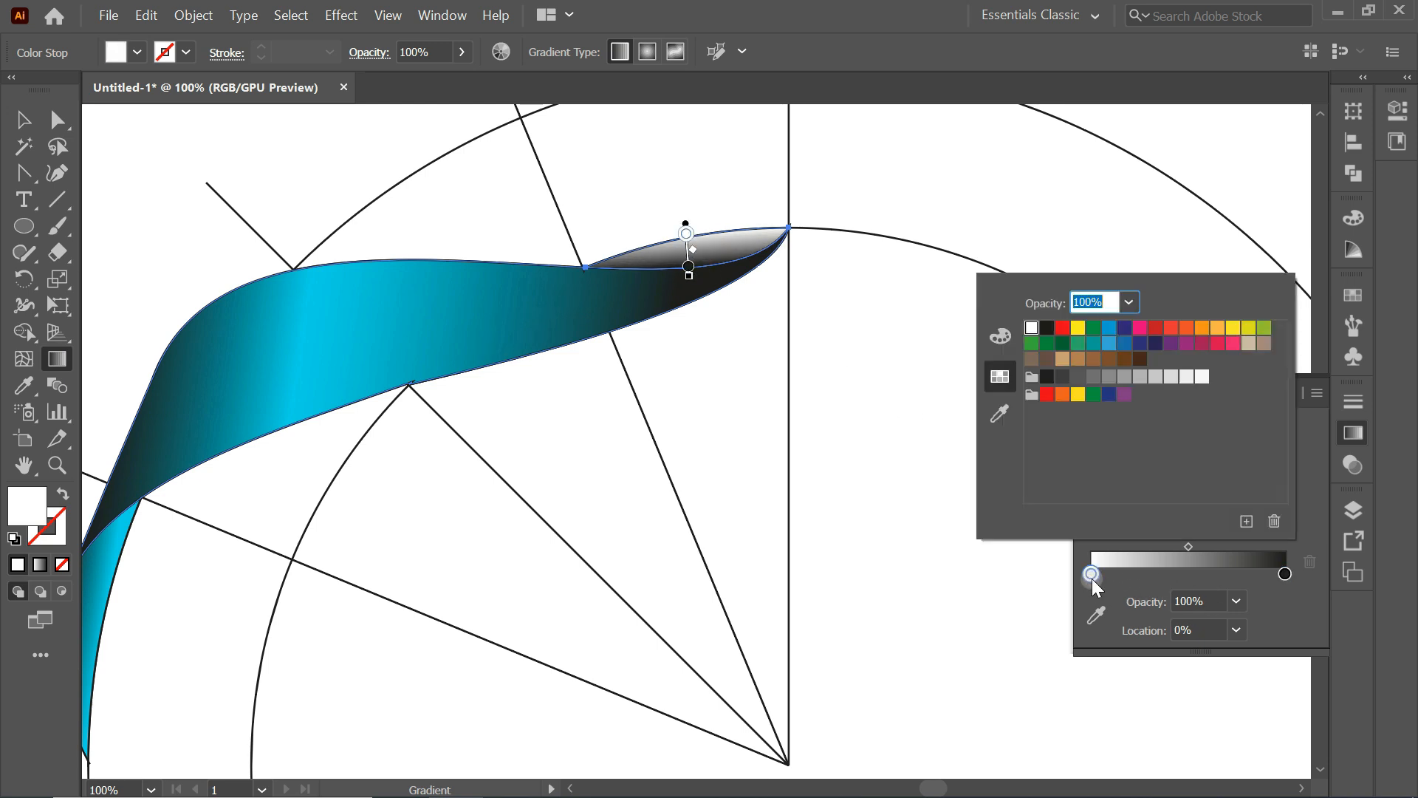
{"action": "left_click", "coordinate": [1104, 616]}
{"action": "key", "text": "ctrl+0"}
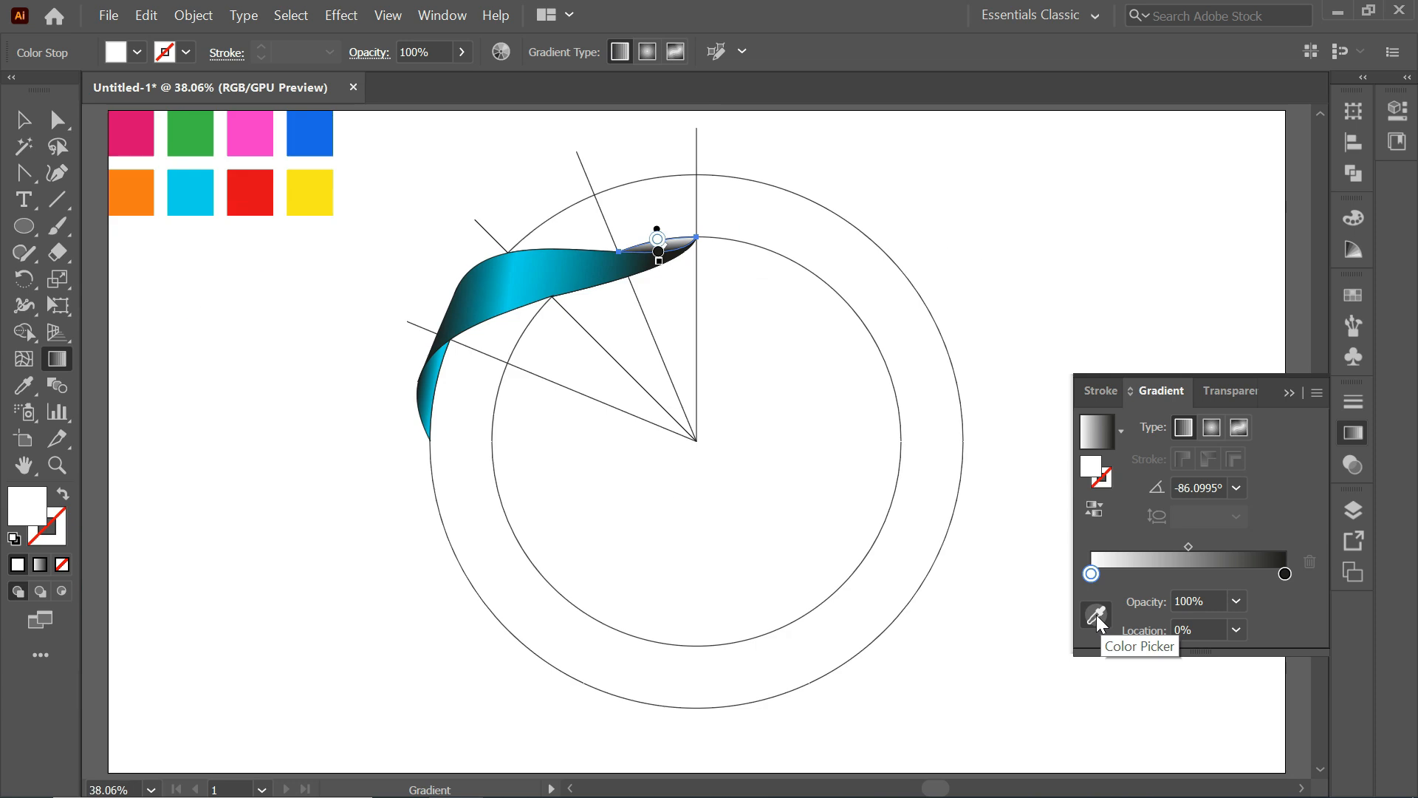
{"action": "left_click", "coordinate": [1096, 615]}
{"action": "left_click", "coordinate": [186, 193]}
{"action": "key", "text": "v"}
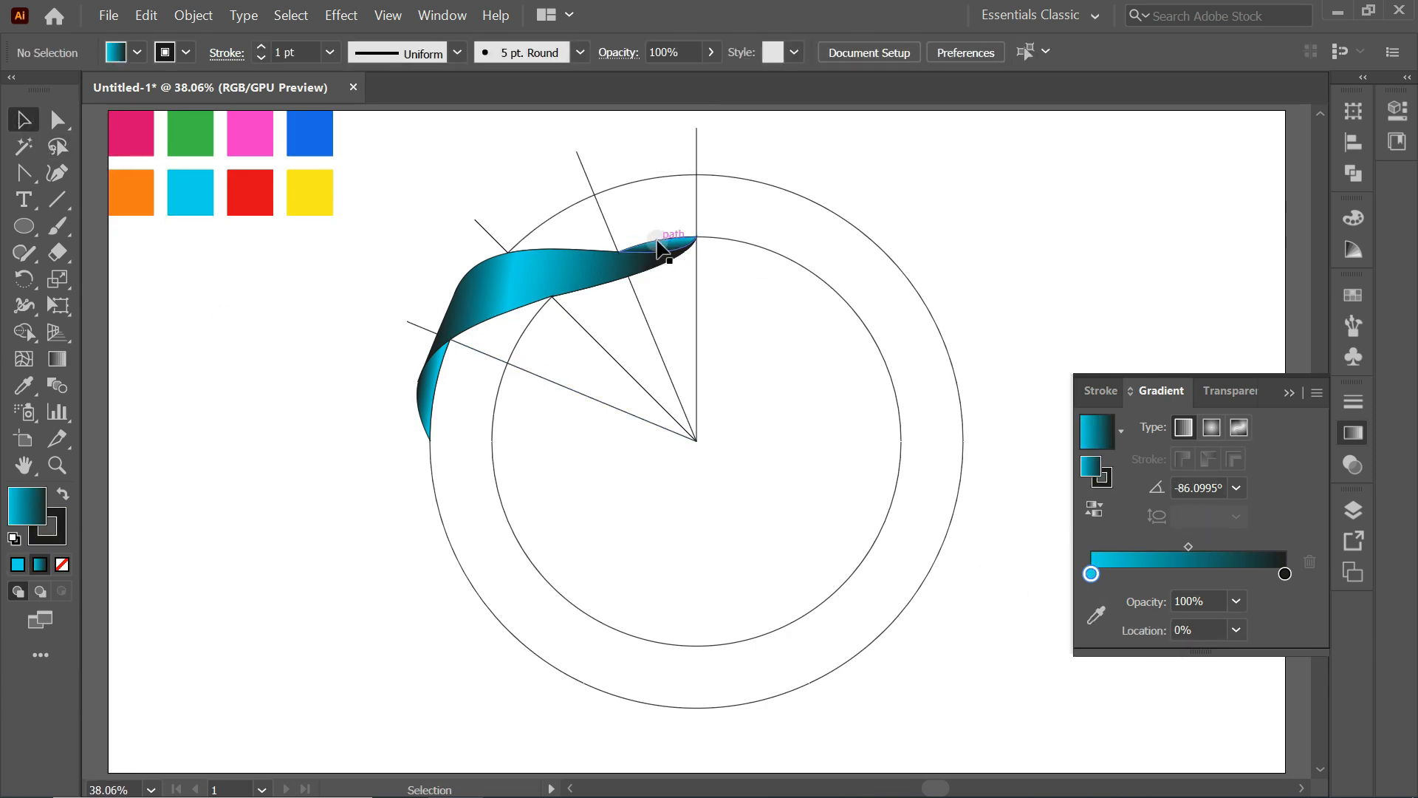
Step: Adjust the tip shape's gradient angle to about -86.6°, shift its cyan stop to about 7.8%, and deselect it
{"action": "left_click", "coordinate": [654, 248]}
{"action": "left_click", "coordinate": [57, 359]}
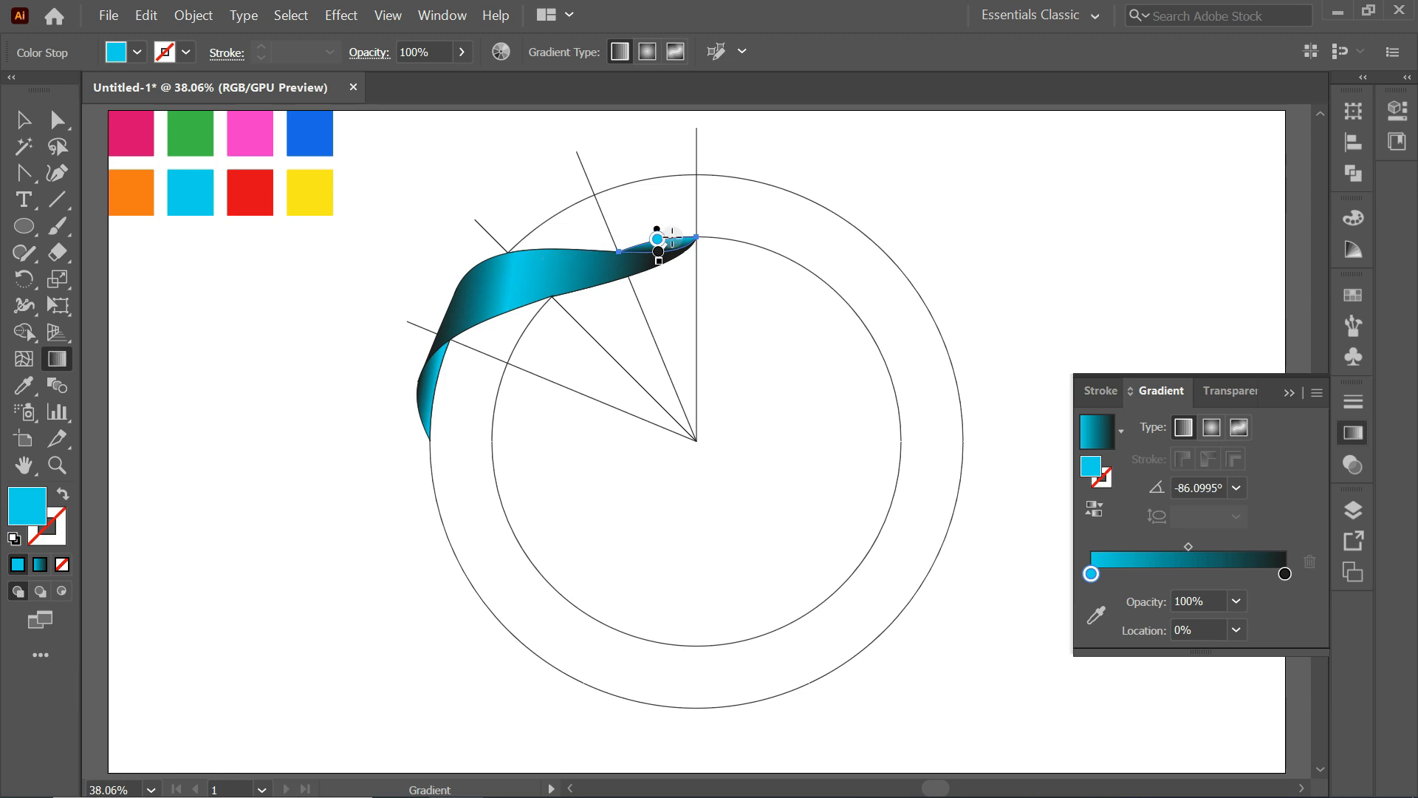
{"action": "scroll", "coordinate": [668, 243], "scroll_direction": "up", "scroll_amount": 5}
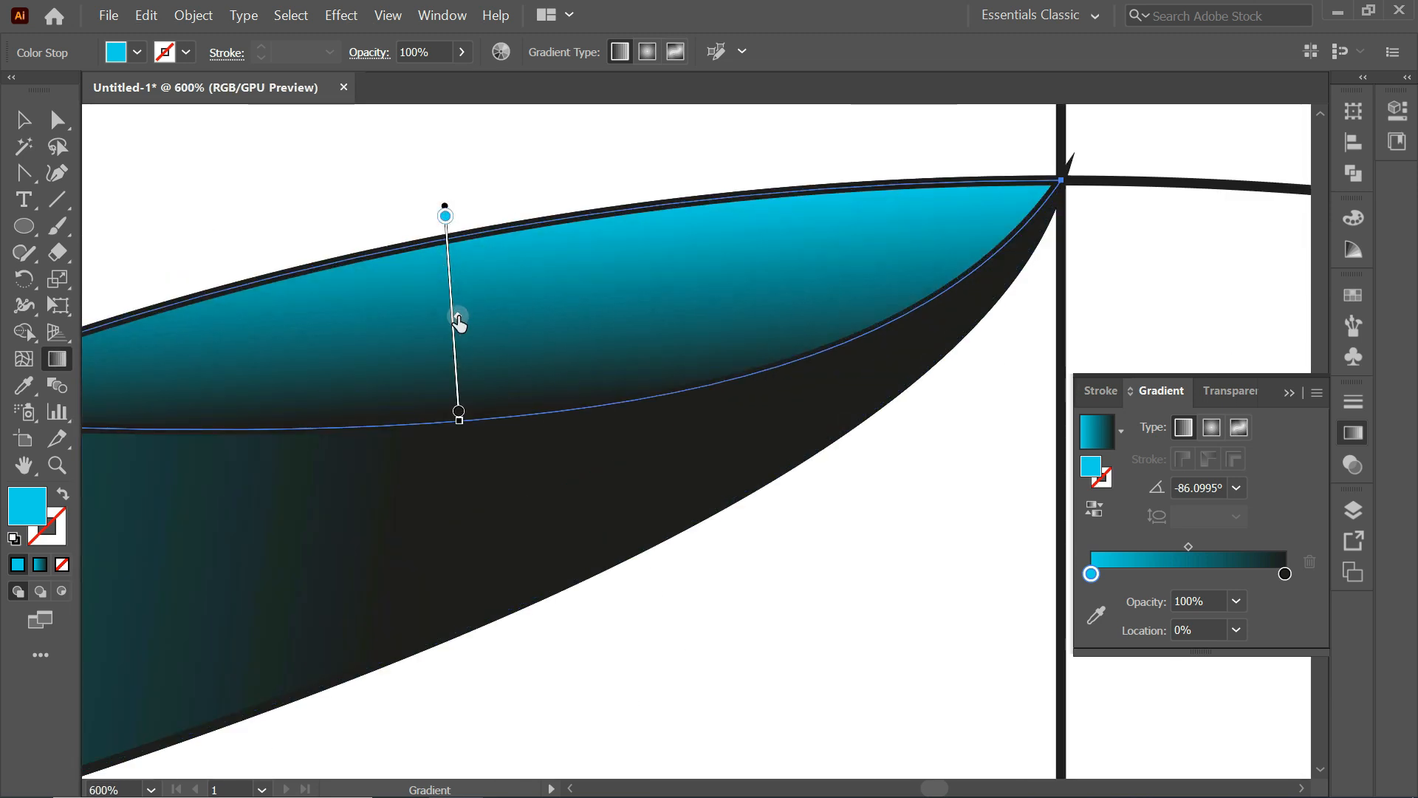
{"action": "left_click_drag", "start_coordinate": [461, 427], "coordinate": [460, 426]}
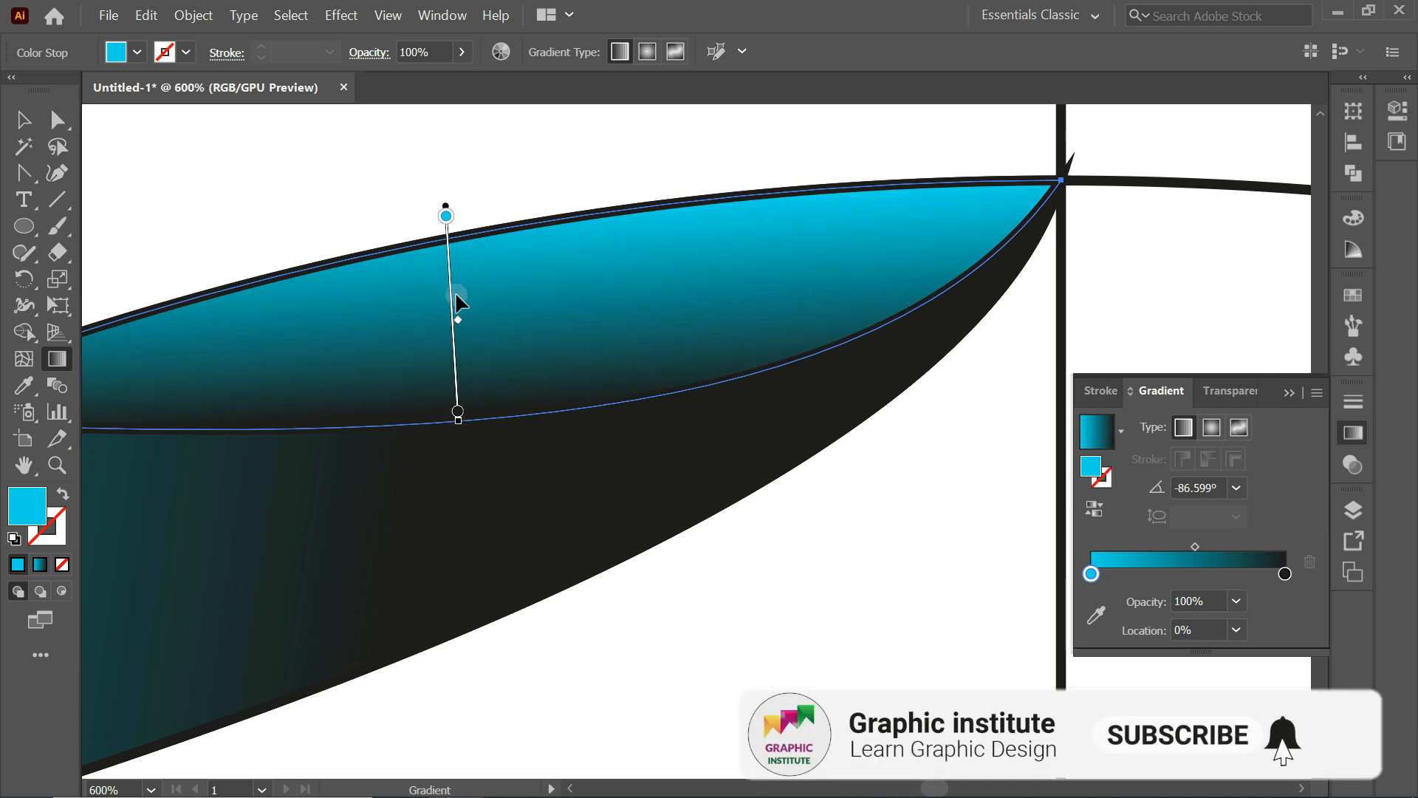
{"action": "left_click_drag", "start_coordinate": [445, 215], "coordinate": [458, 244]}
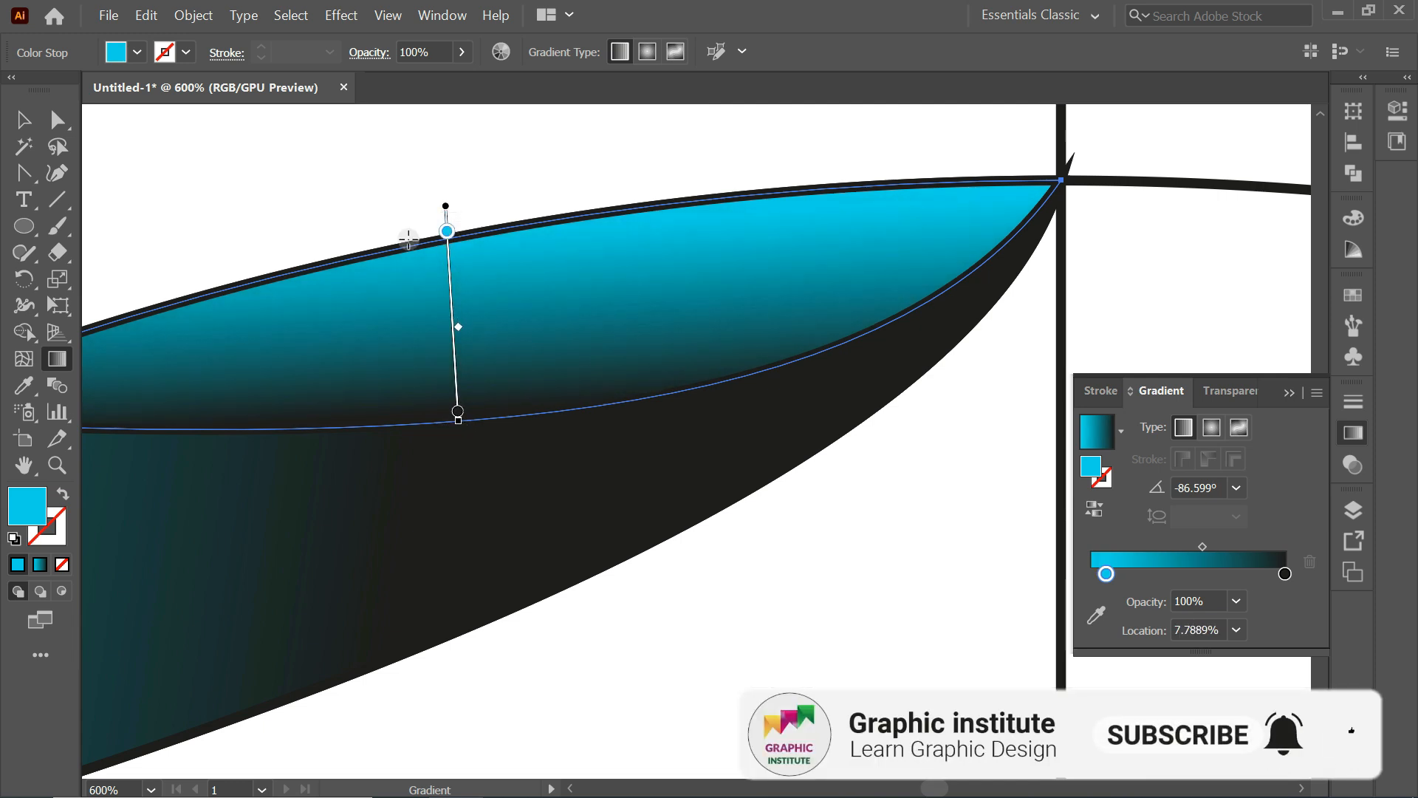
{"action": "left_click", "coordinate": [24, 119]}
{"action": "key", "text": "ctrl+0"}
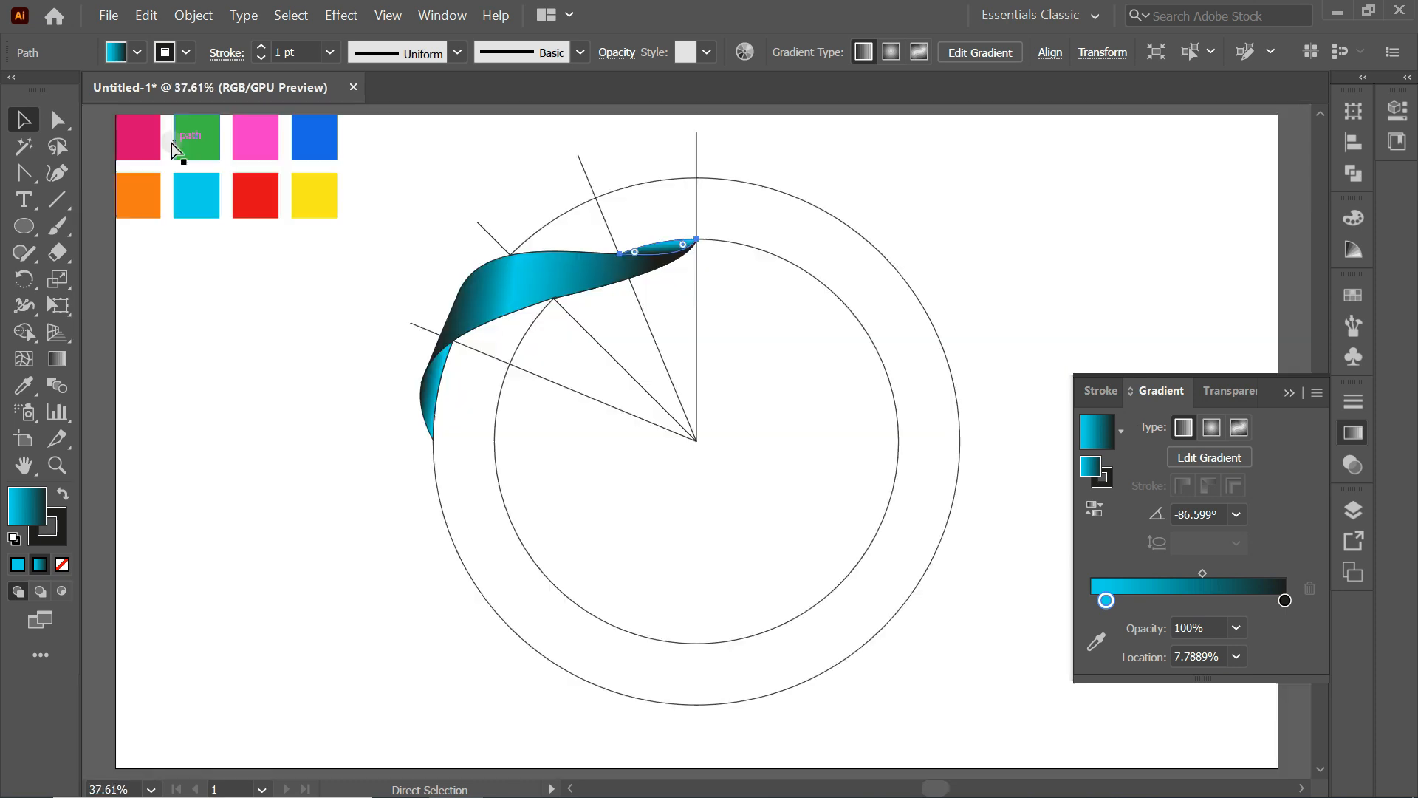
{"action": "left_click", "coordinate": [443, 403]}
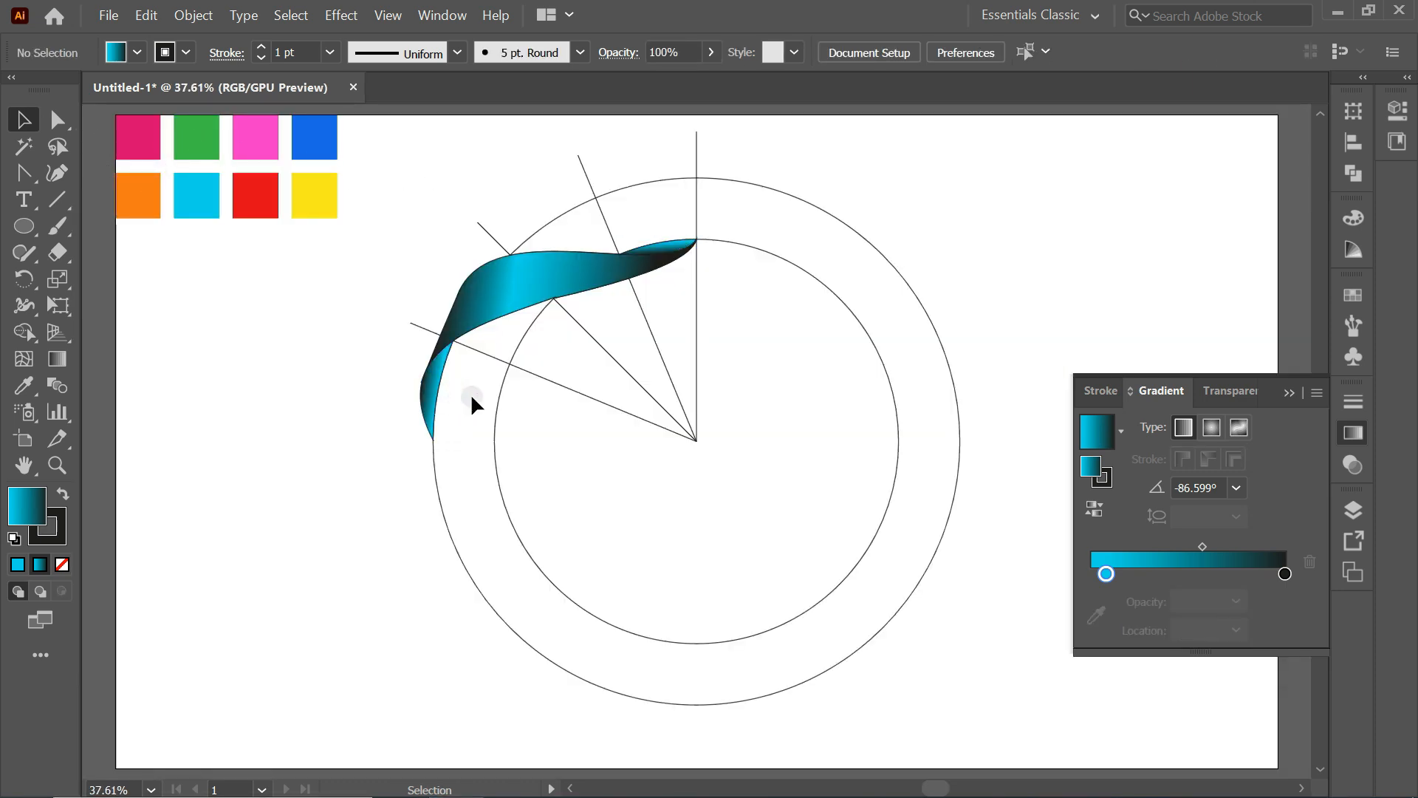
Step: Shift the lower-left crescent's gradient midpoint towards the cyan end and its cyan stop to about 8%
{"action": "left_click", "coordinate": [435, 397]}
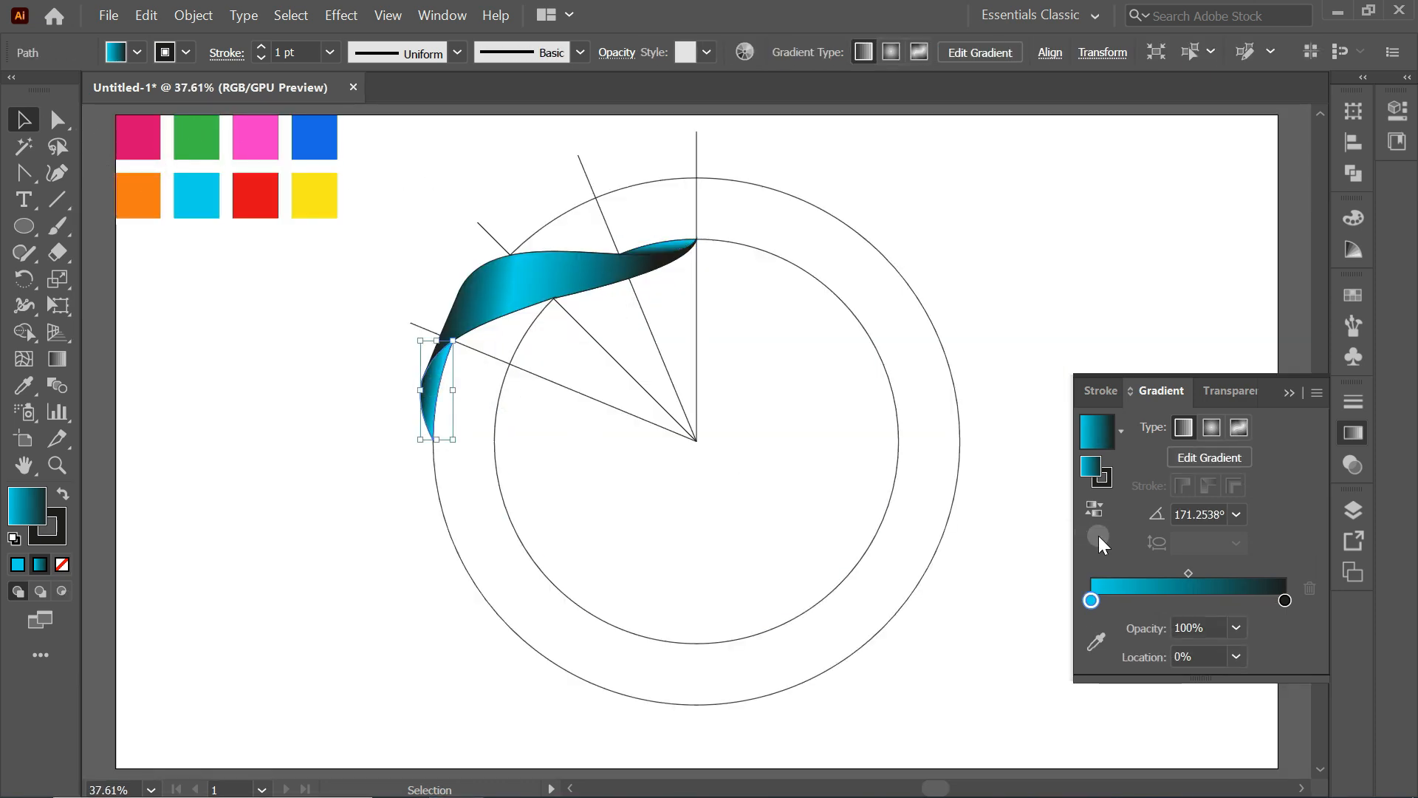
{"action": "scroll", "coordinate": [462, 395], "scroll_direction": "up", "scroll_amount": 4}
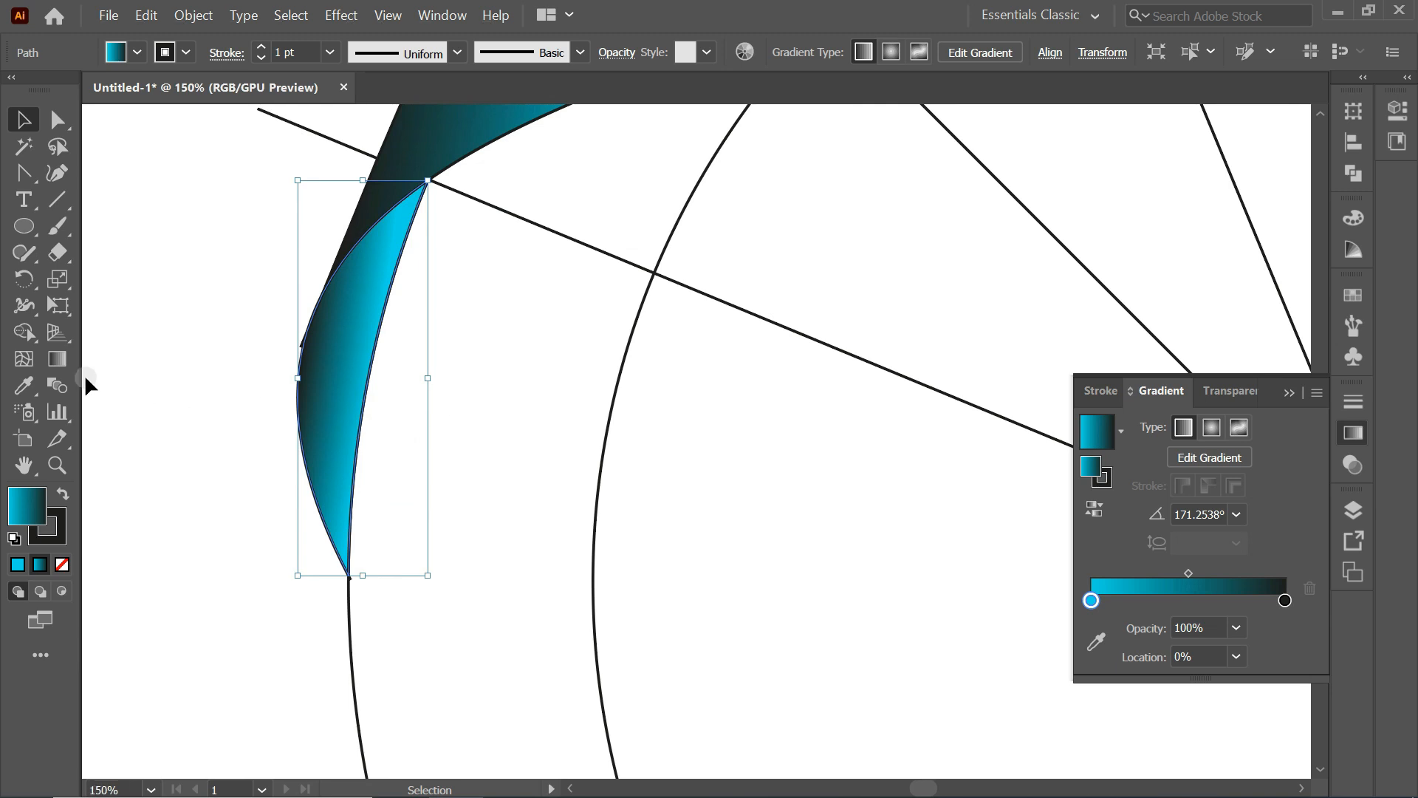
{"action": "left_click", "coordinate": [57, 359]}
{"action": "left_click_drag", "start_coordinate": [338, 374], "coordinate": [346, 379]}
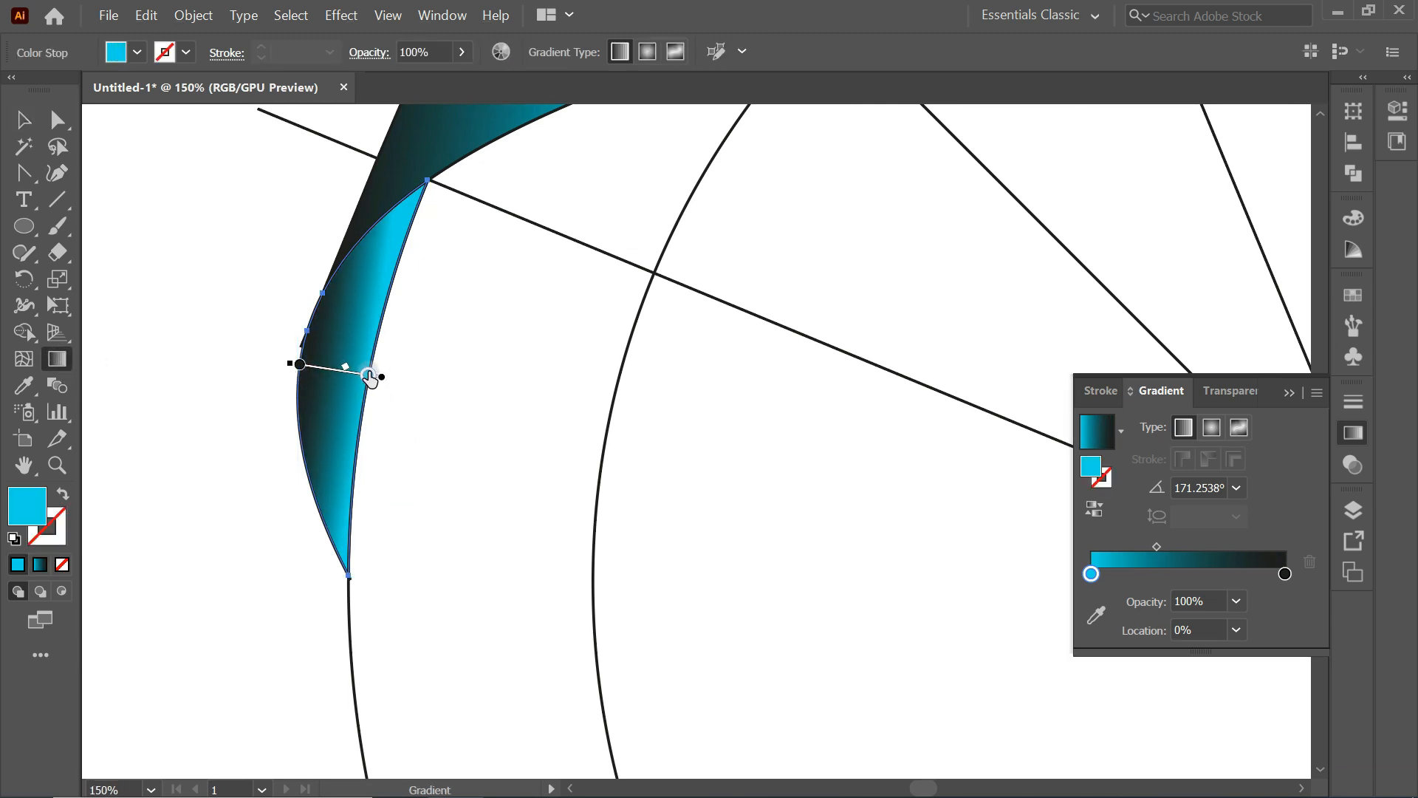
{"action": "left_click_drag", "start_coordinate": [367, 376], "coordinate": [360, 375]}
{"action": "key", "text": "v"}
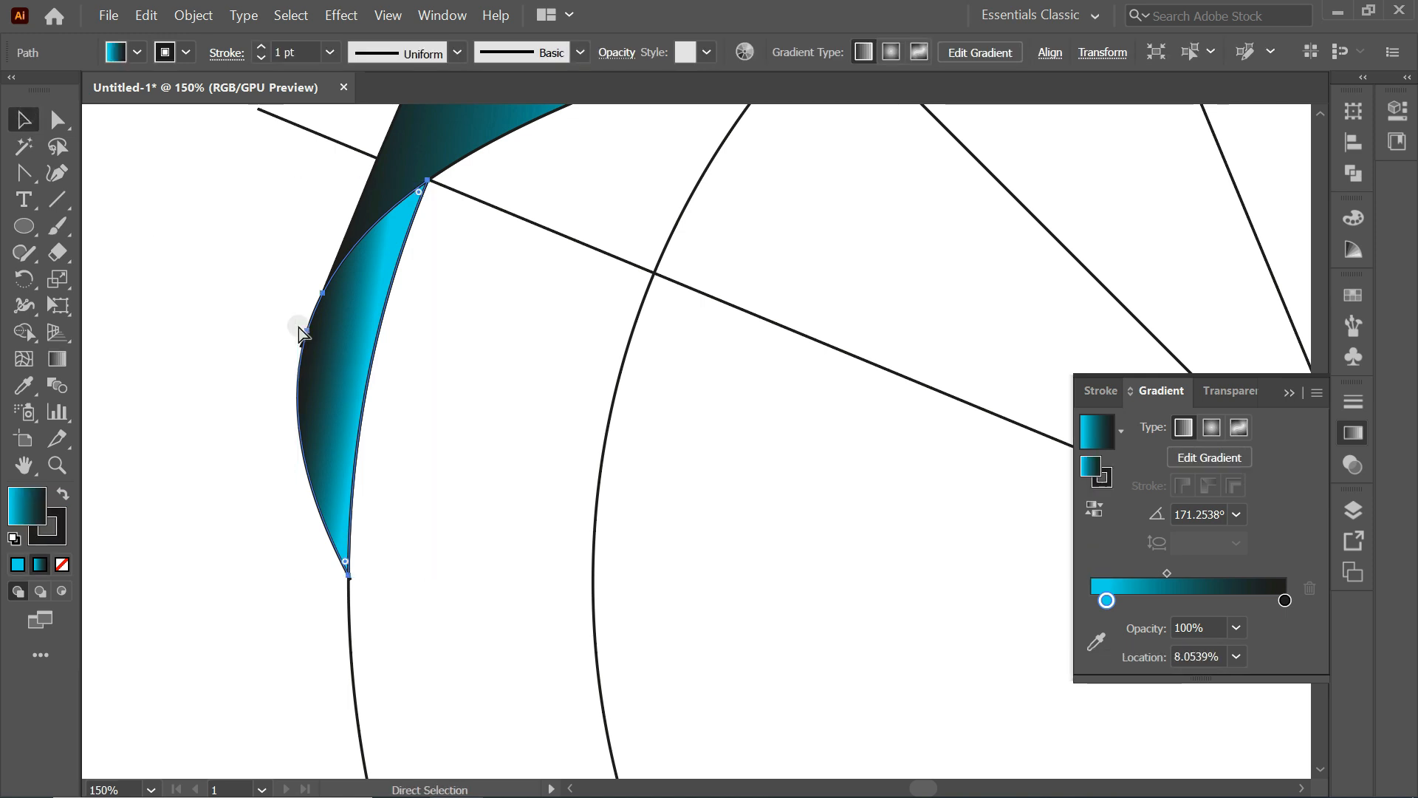
{"action": "key", "text": "ctrl+0"}
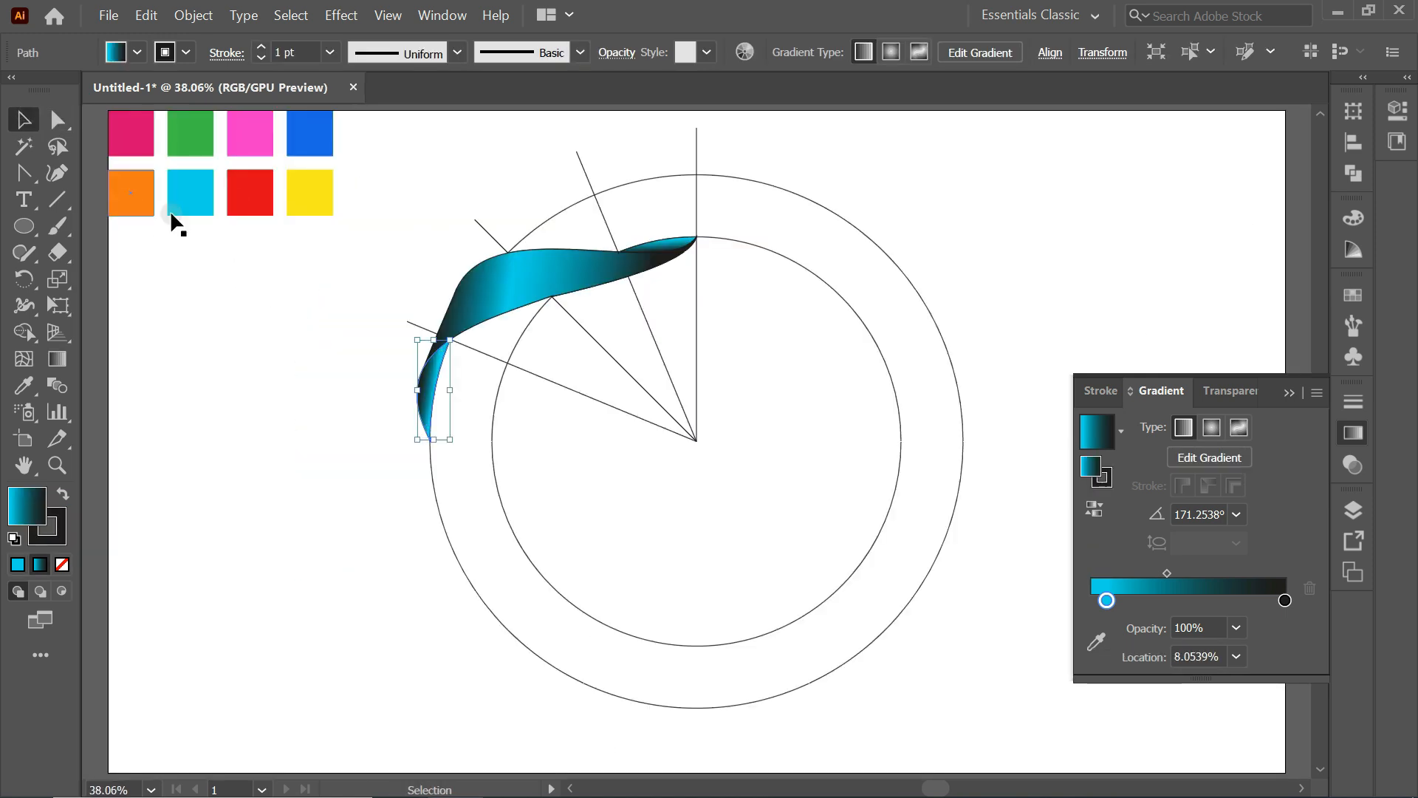
Step: Group the three ribbon pieces and cut the group out of the artwork
{"action": "left_click", "coordinate": [484, 316], "text": "shift"}
{"action": "right_click", "coordinate": [656, 250]}
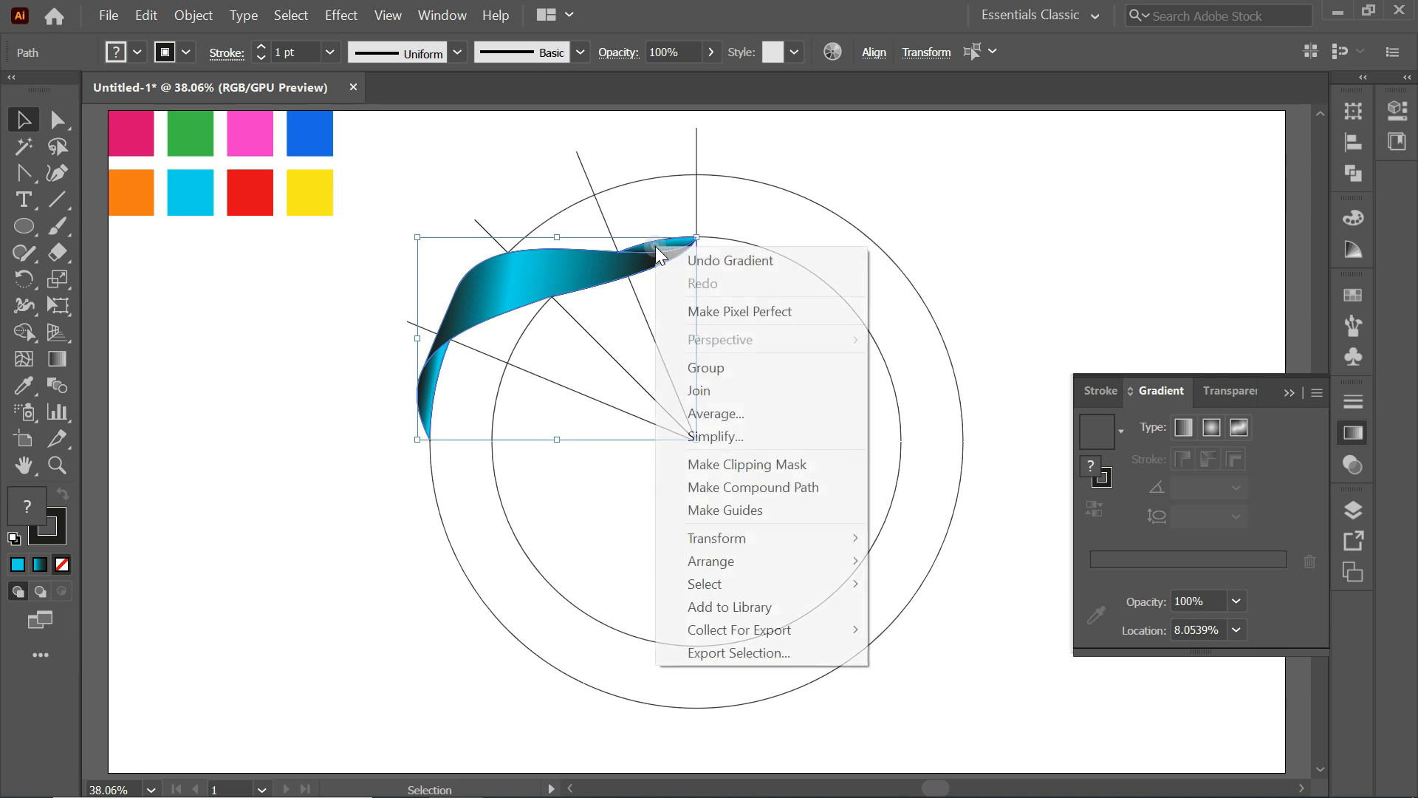
{"action": "left_click", "coordinate": [709, 362]}
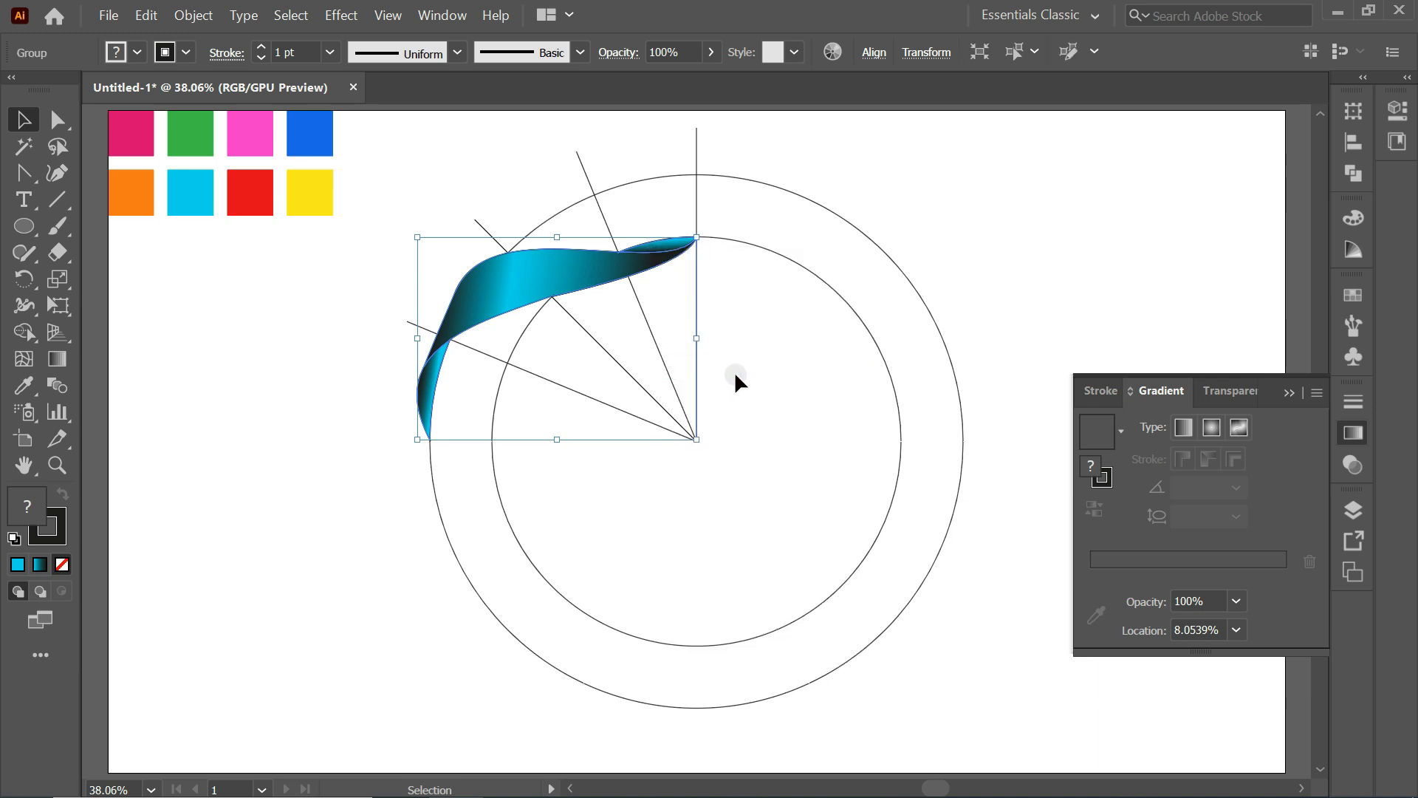
{"action": "key", "text": "Delete"}
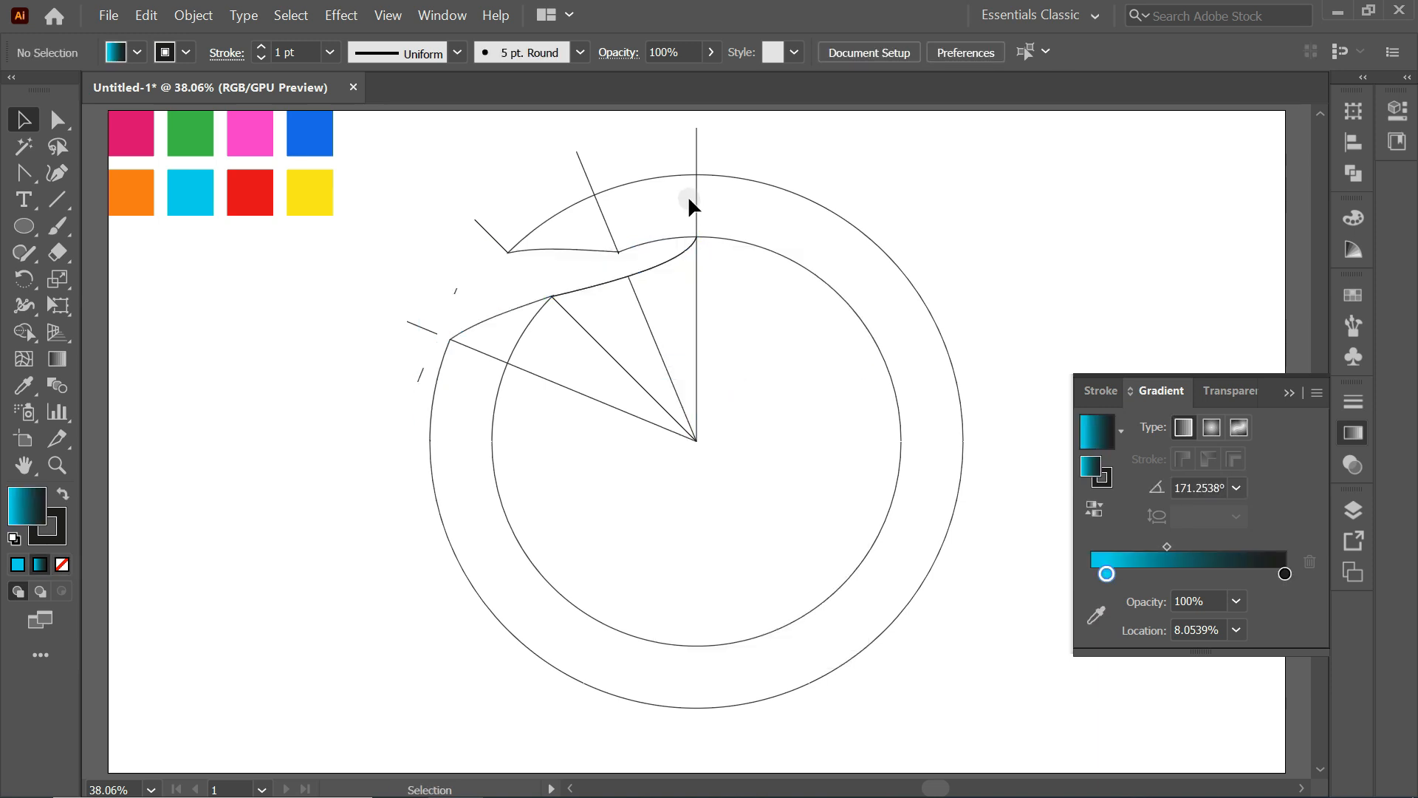
Step: Delete the vertical radial line, the outer ends of the other radial lines and the stray path fragments beside the circles
{"action": "left_click", "coordinate": [696, 147]}
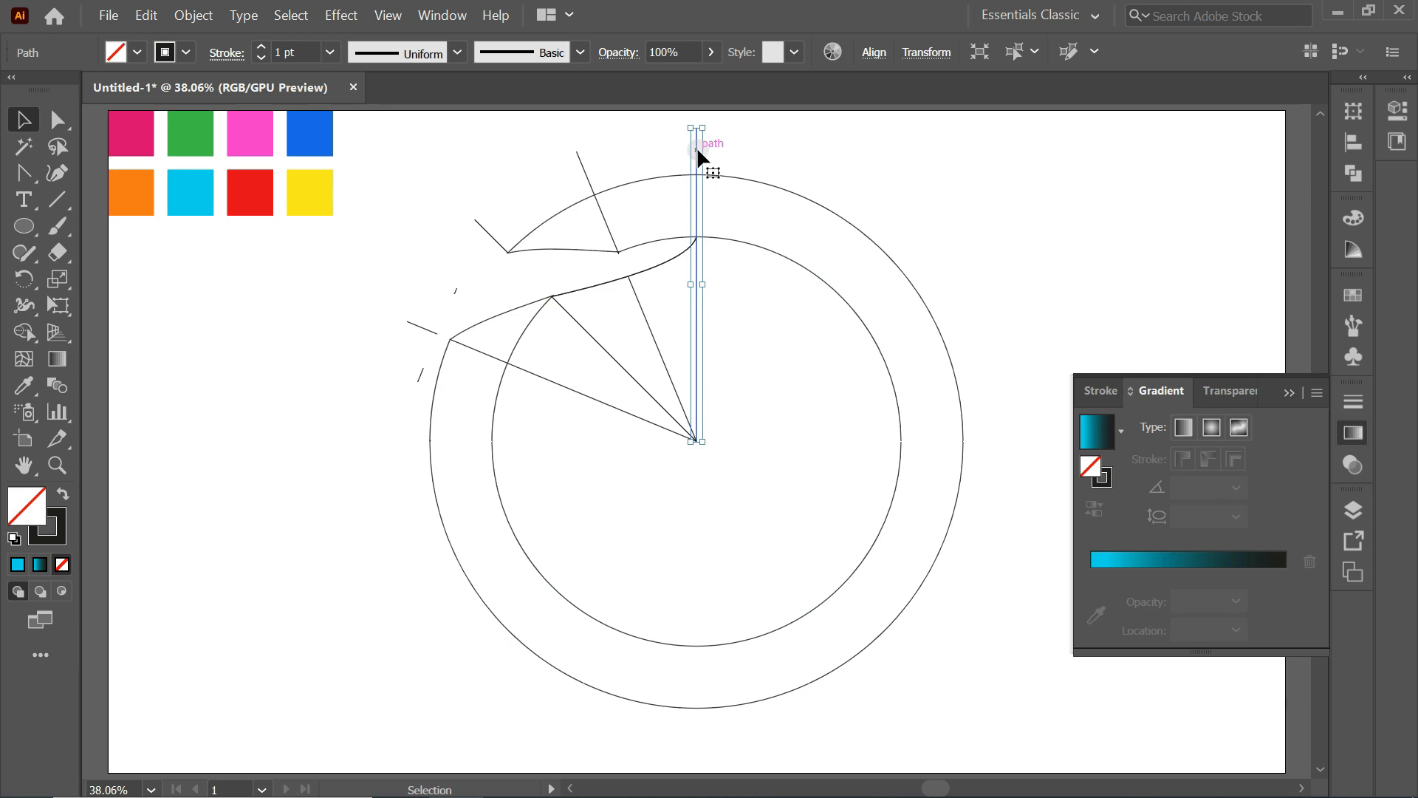
{"action": "key", "text": "Delete"}
{"action": "left_click_drag", "start_coordinate": [563, 171], "coordinate": [561, 170]}
{"action": "key", "text": "Delete"}
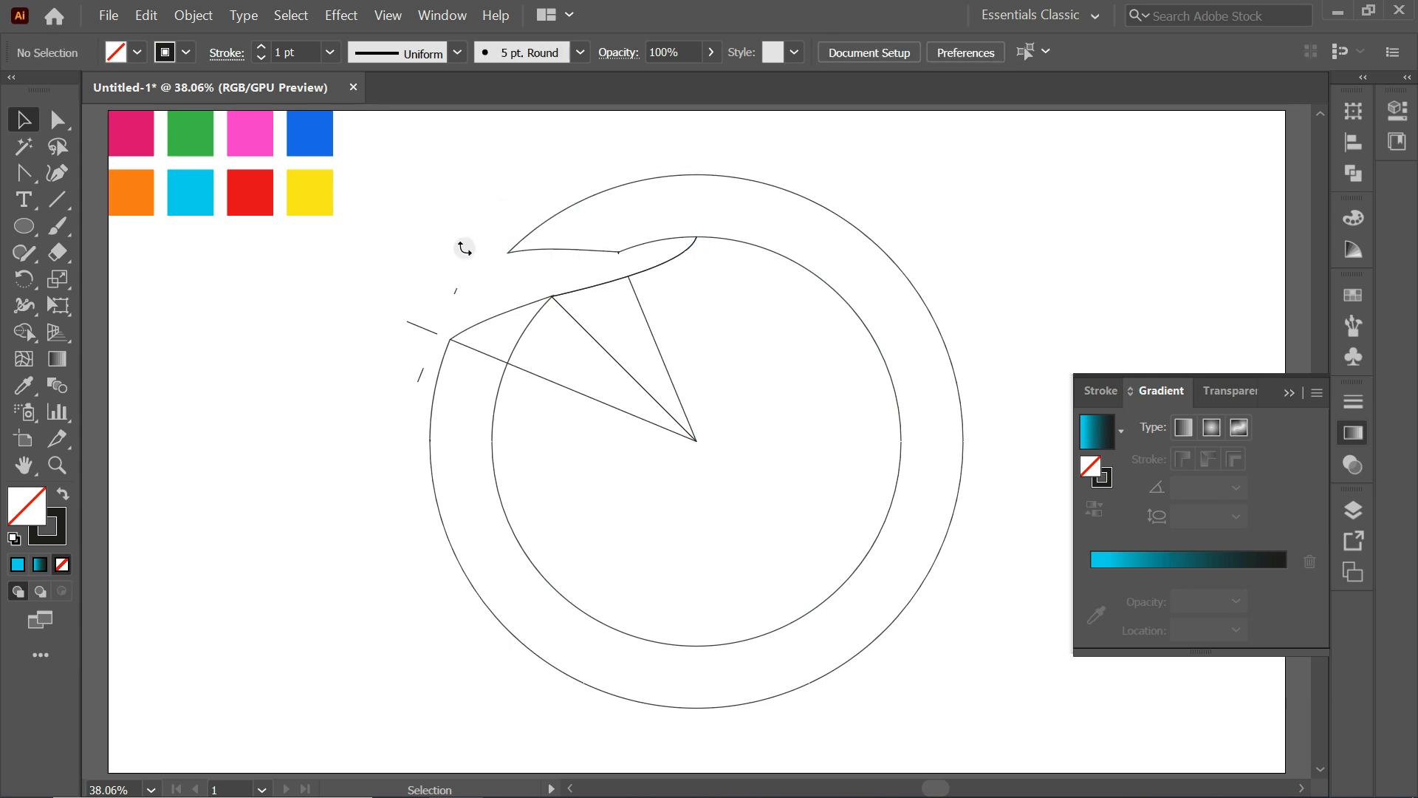
{"action": "left_click_drag", "start_coordinate": [427, 303], "coordinate": [403, 313]}
{"action": "key", "text": "Delete"}
{"action": "key", "text": "Delete"}
{"action": "left_click_drag", "start_coordinate": [405, 388], "coordinate": [418, 374]}
{"action": "key", "text": "Delete"}
Step: Delete the three remaining radial lines inside the circle and paste the ribbon group back in place in front
{"action": "left_click", "coordinate": [603, 347]}
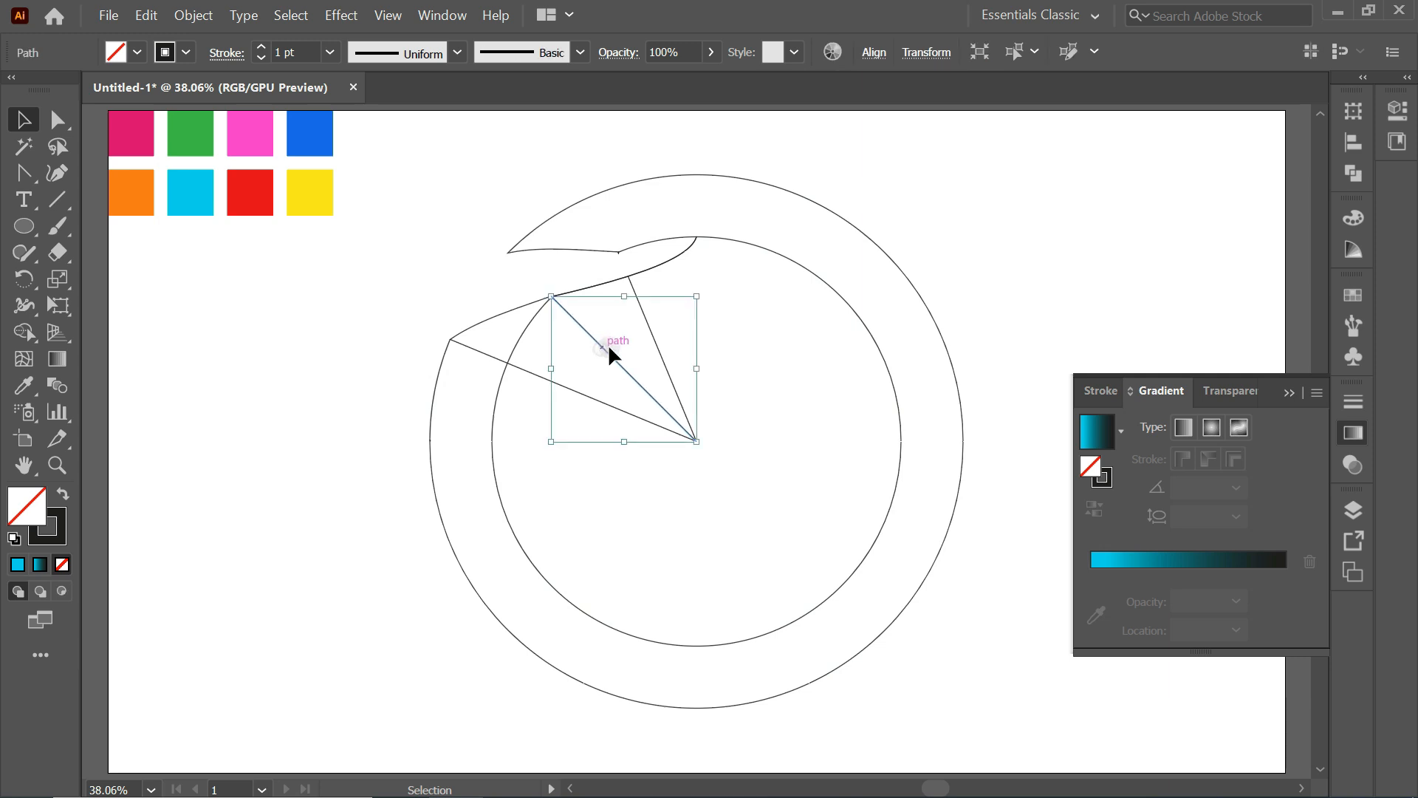
{"action": "key", "text": "Delete"}
{"action": "left_click", "coordinate": [651, 331]}
{"action": "key", "text": "Delete"}
{"action": "left_click", "coordinate": [682, 436]}
{"action": "key", "text": "Delete"}
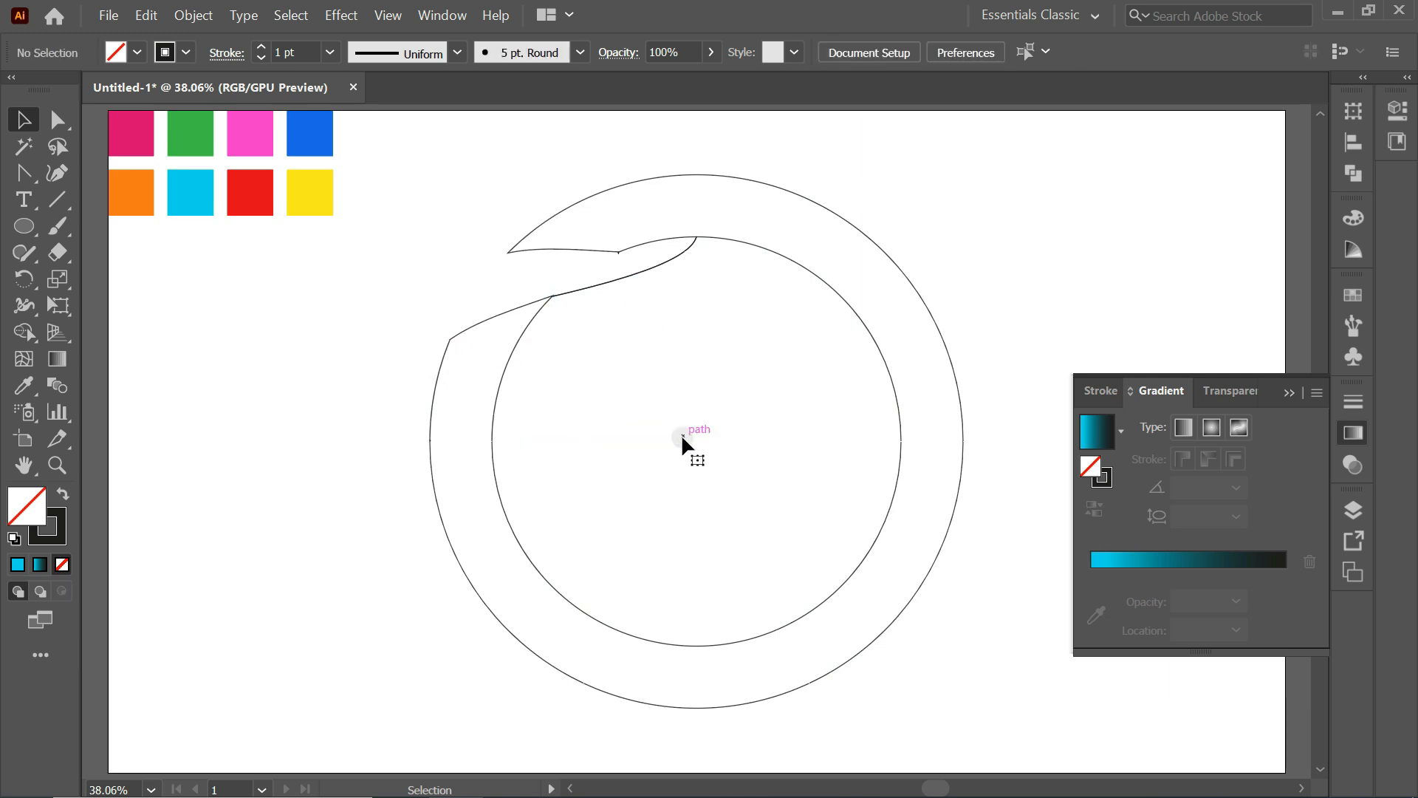
{"action": "key", "text": "ctrl+f"}
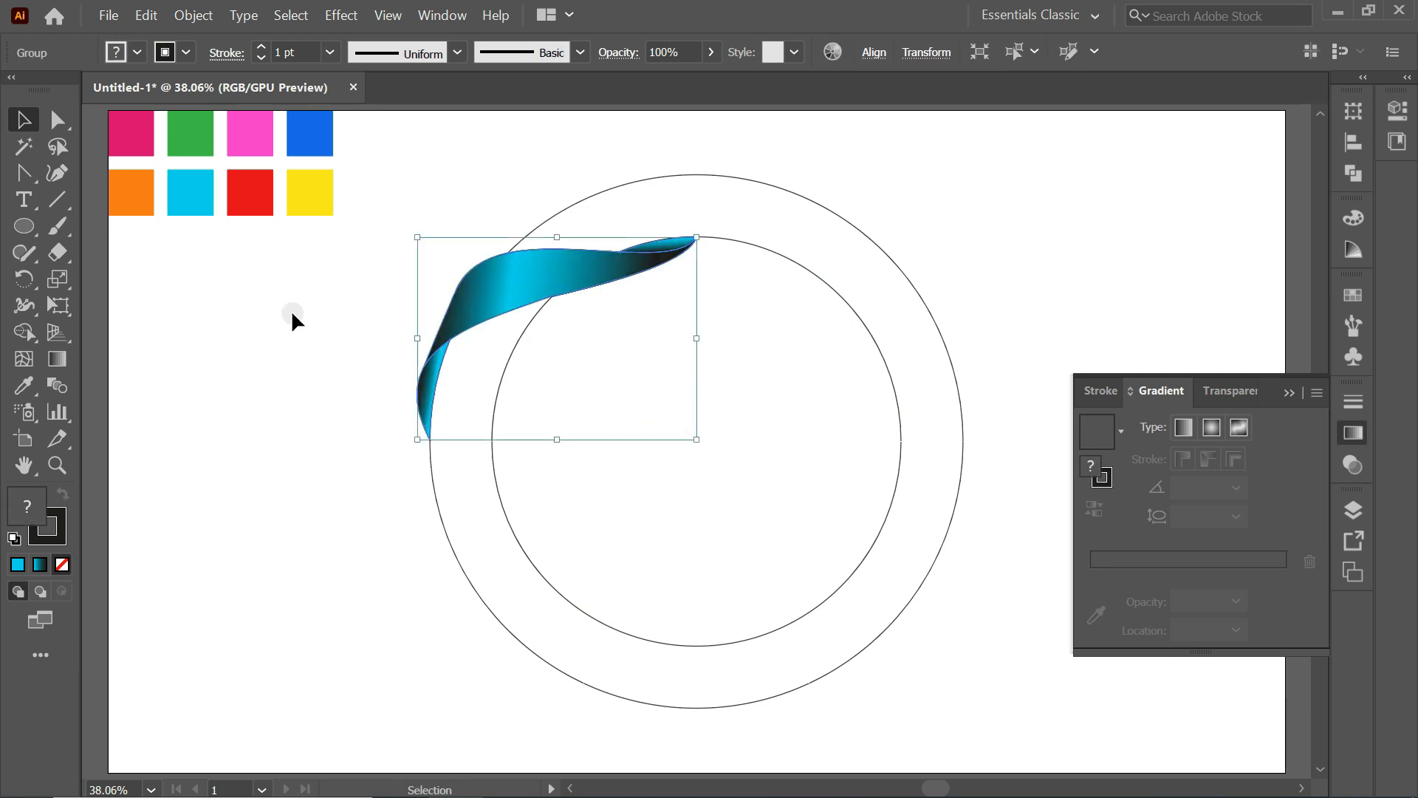
{"action": "left_click", "coordinate": [291, 309]}
Step: Draw a tiny circle outside the ring and swap its colours to a black fill without a stroke
{"action": "left_click", "coordinate": [25, 225]}
{"action": "left_click", "coordinate": [122, 287]}
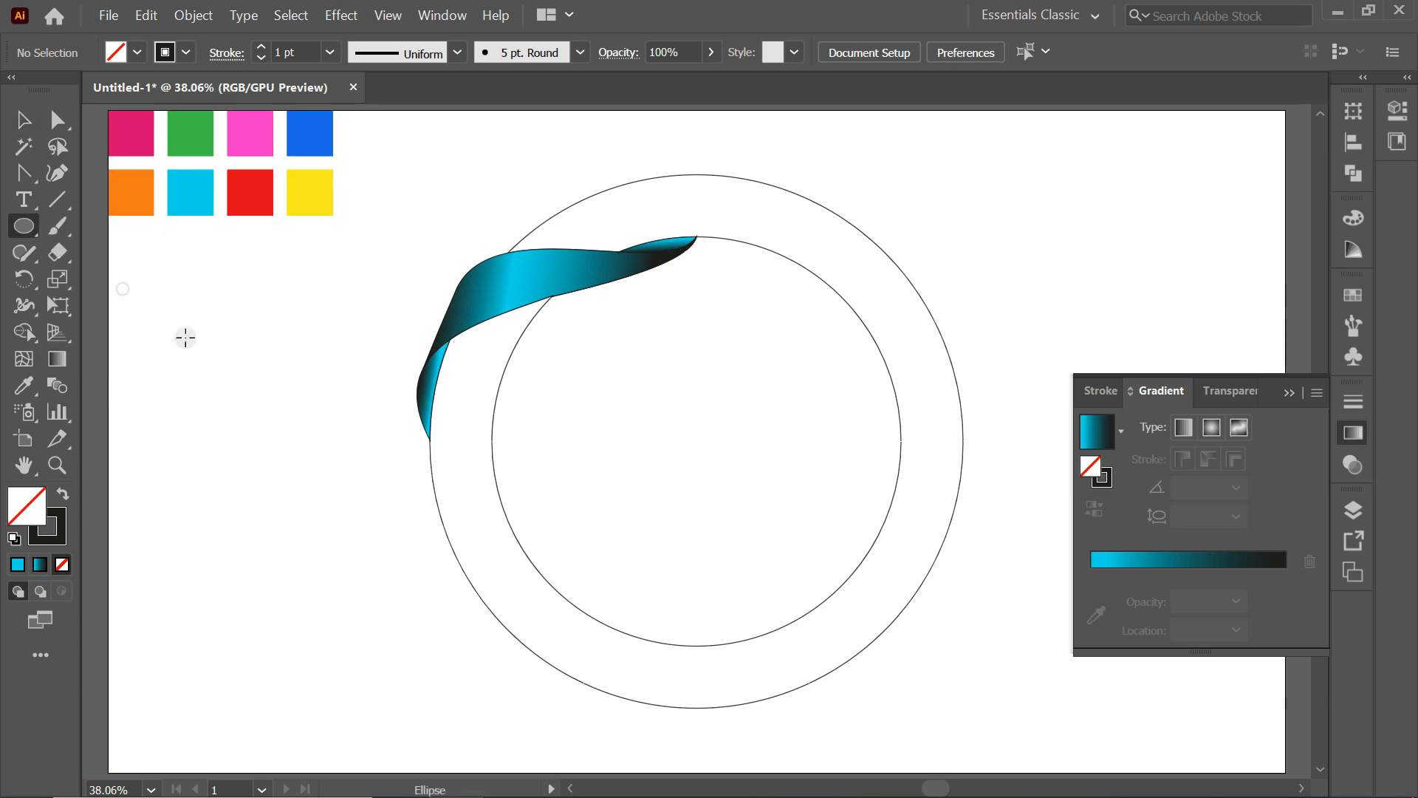
{"action": "left_click_drag", "start_coordinate": [298, 428], "coordinate": [309, 436]}
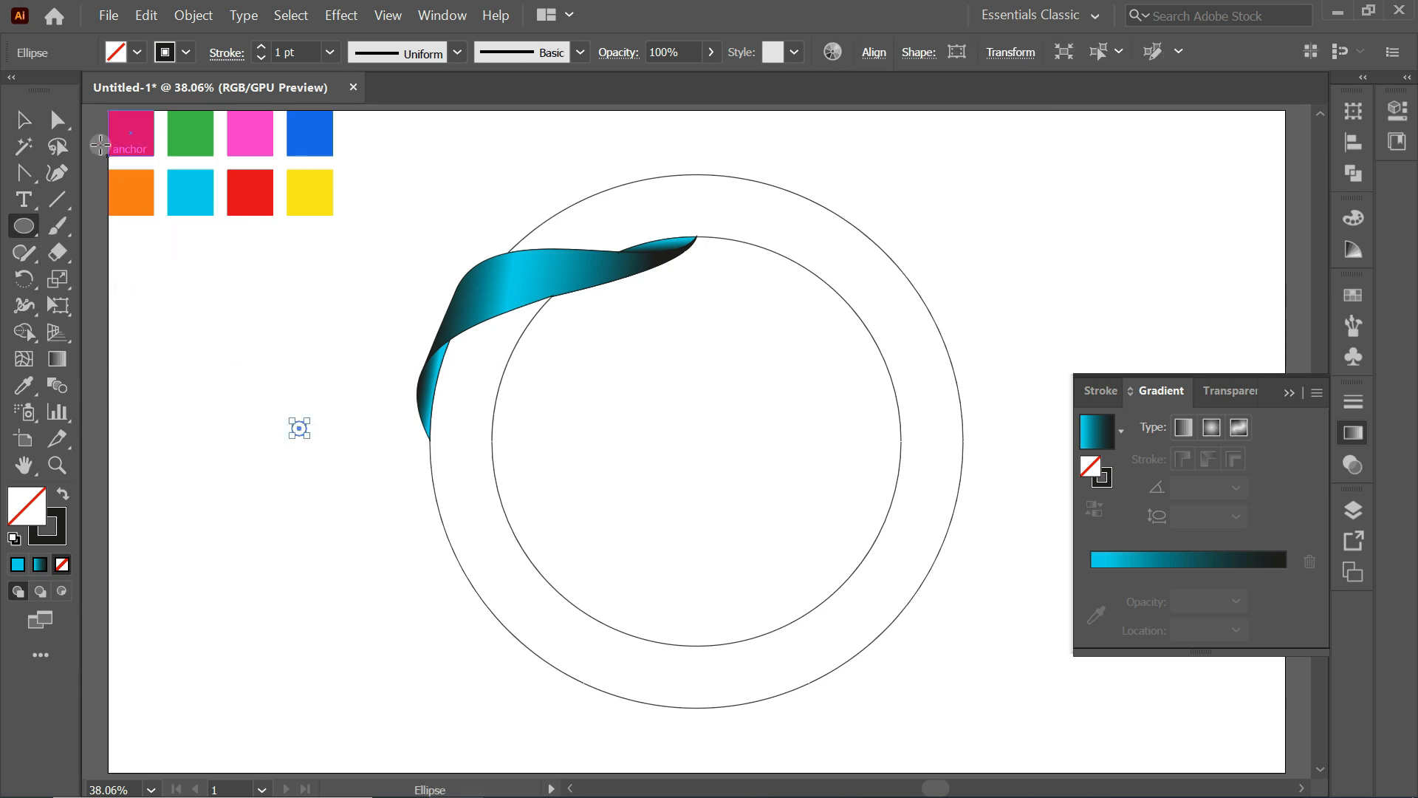
{"action": "left_click", "coordinate": [23, 119]}
{"action": "left_click", "coordinate": [66, 492]}
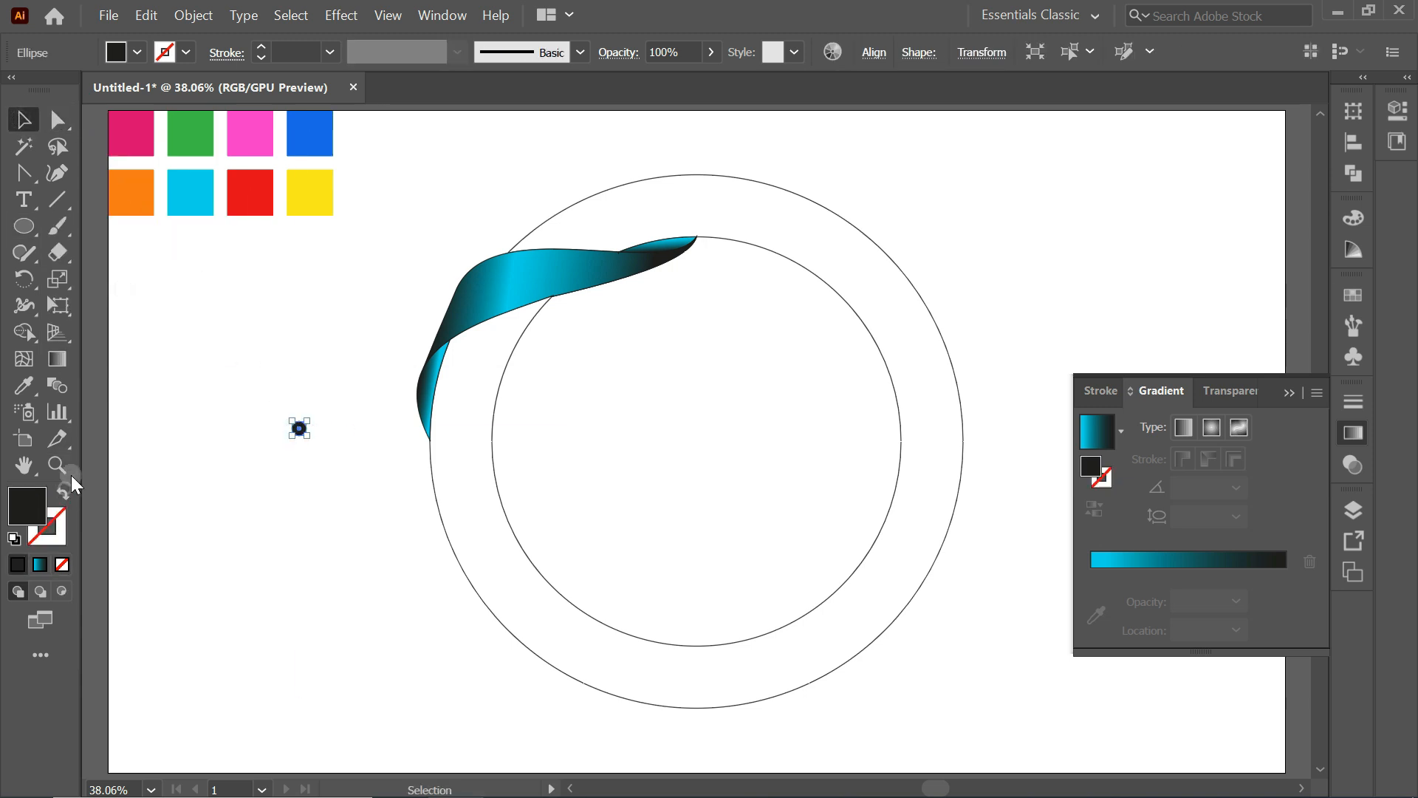
Step: Centre the small black dot horizontally and vertically on the inner circle and deselect both
{"action": "left_click", "coordinate": [862, 316], "text": "shift"}
{"action": "key", "text": "shift+F7"}
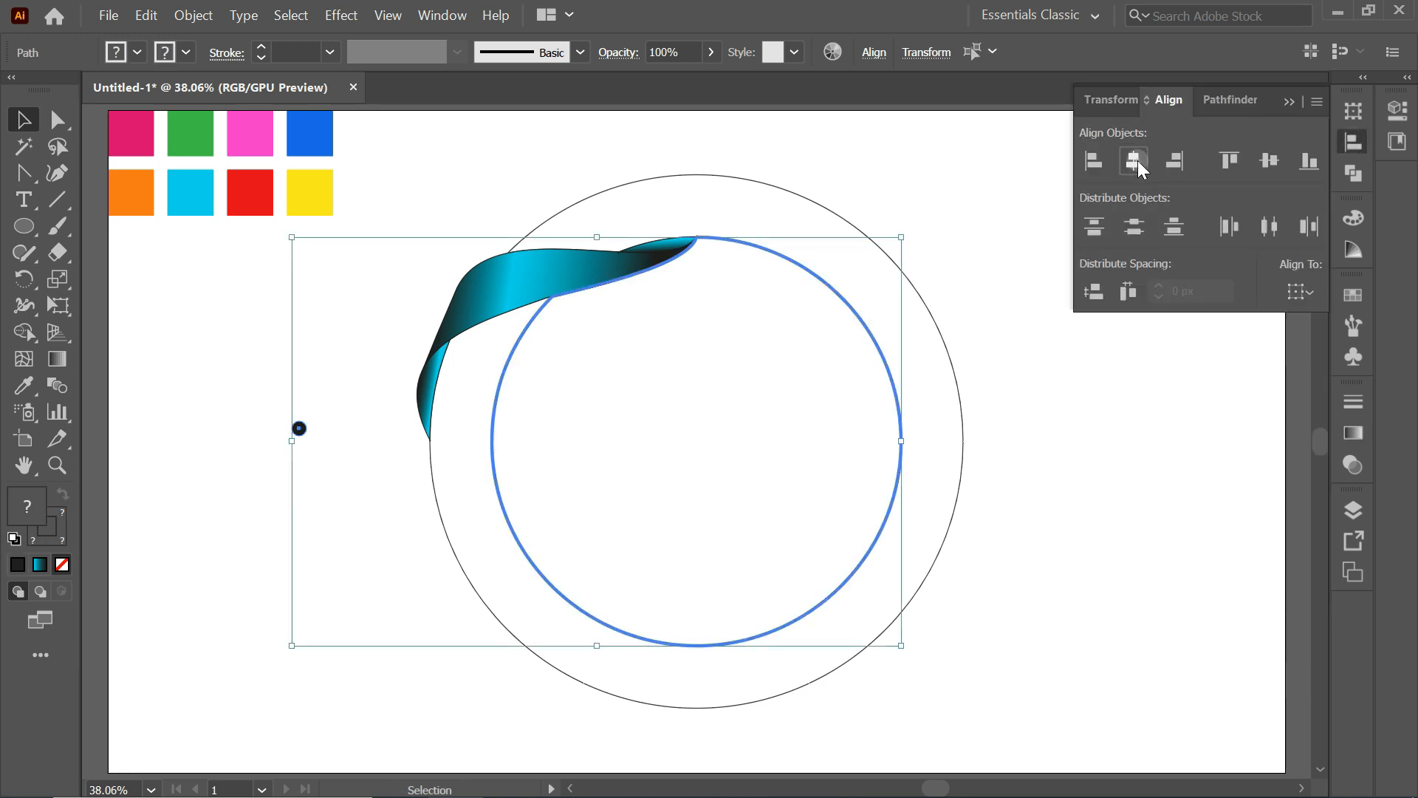
{"action": "left_click", "coordinate": [1138, 161]}
{"action": "left_click", "coordinate": [1271, 159]}
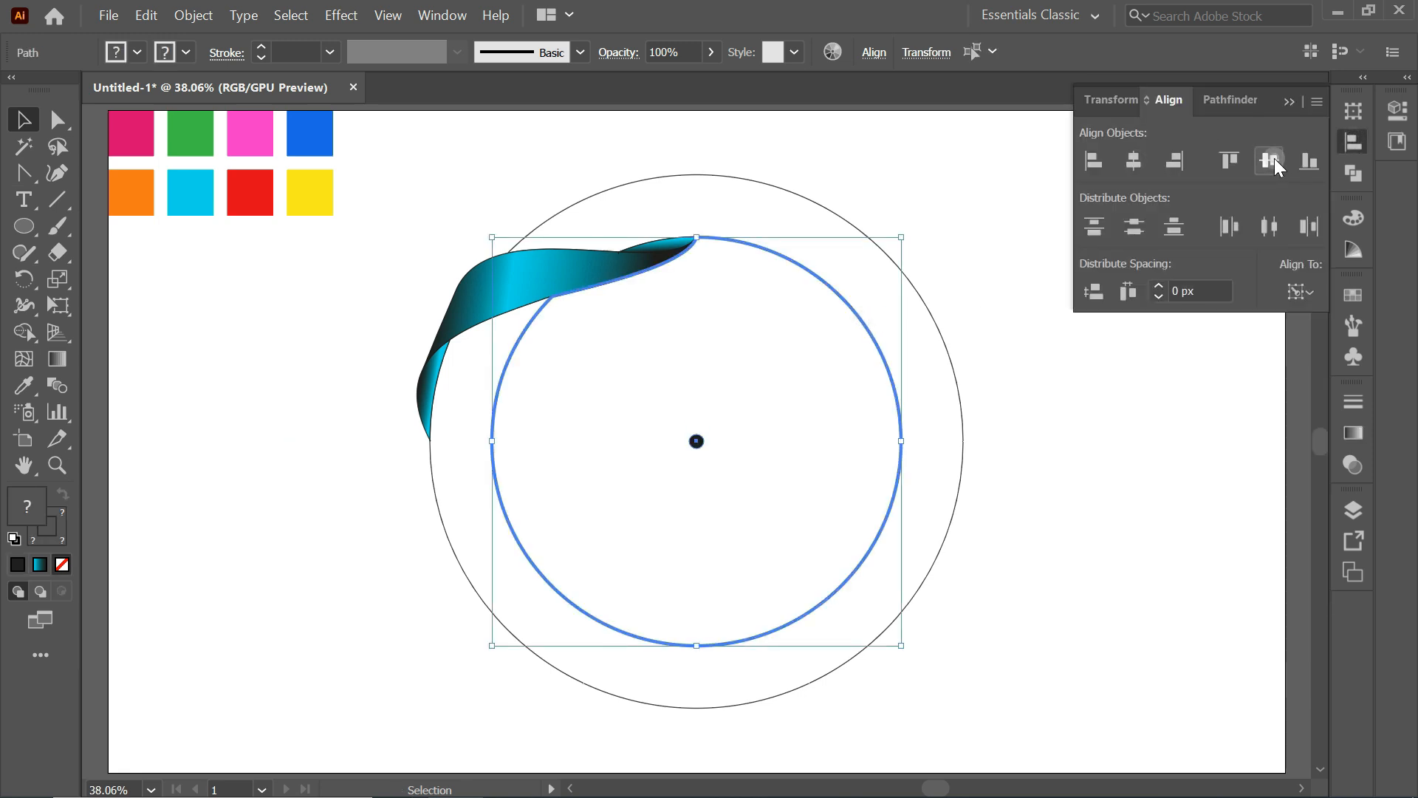
{"action": "left_click", "coordinate": [1060, 190]}
Step: Use Shape Builder on the two circles to create the ring with a white-to-black gradient fill and no stroke
{"action": "left_click_drag", "start_coordinate": [729, 149], "coordinate": [525, 464]}
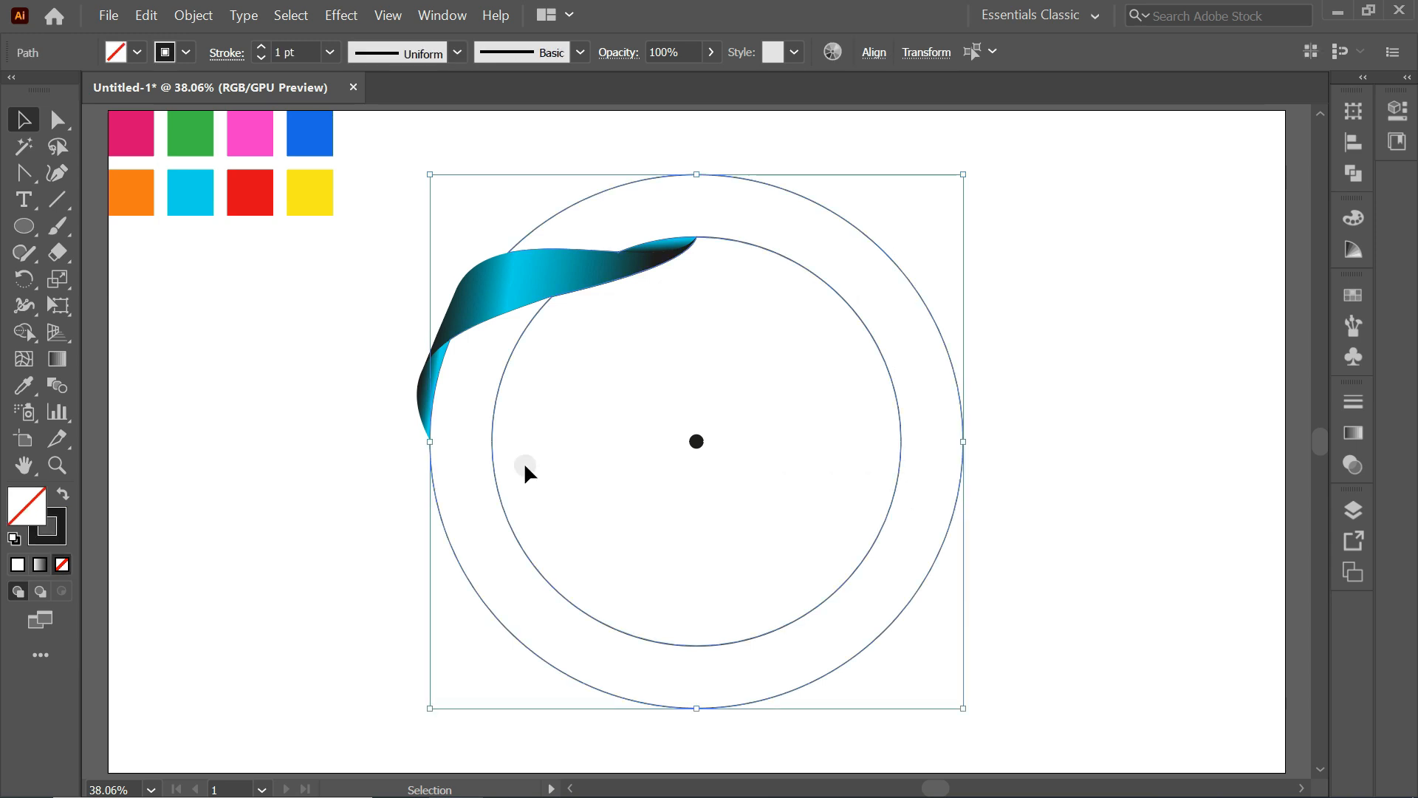
{"action": "left_click_drag", "start_coordinate": [28, 328], "coordinate": [64, 334]}
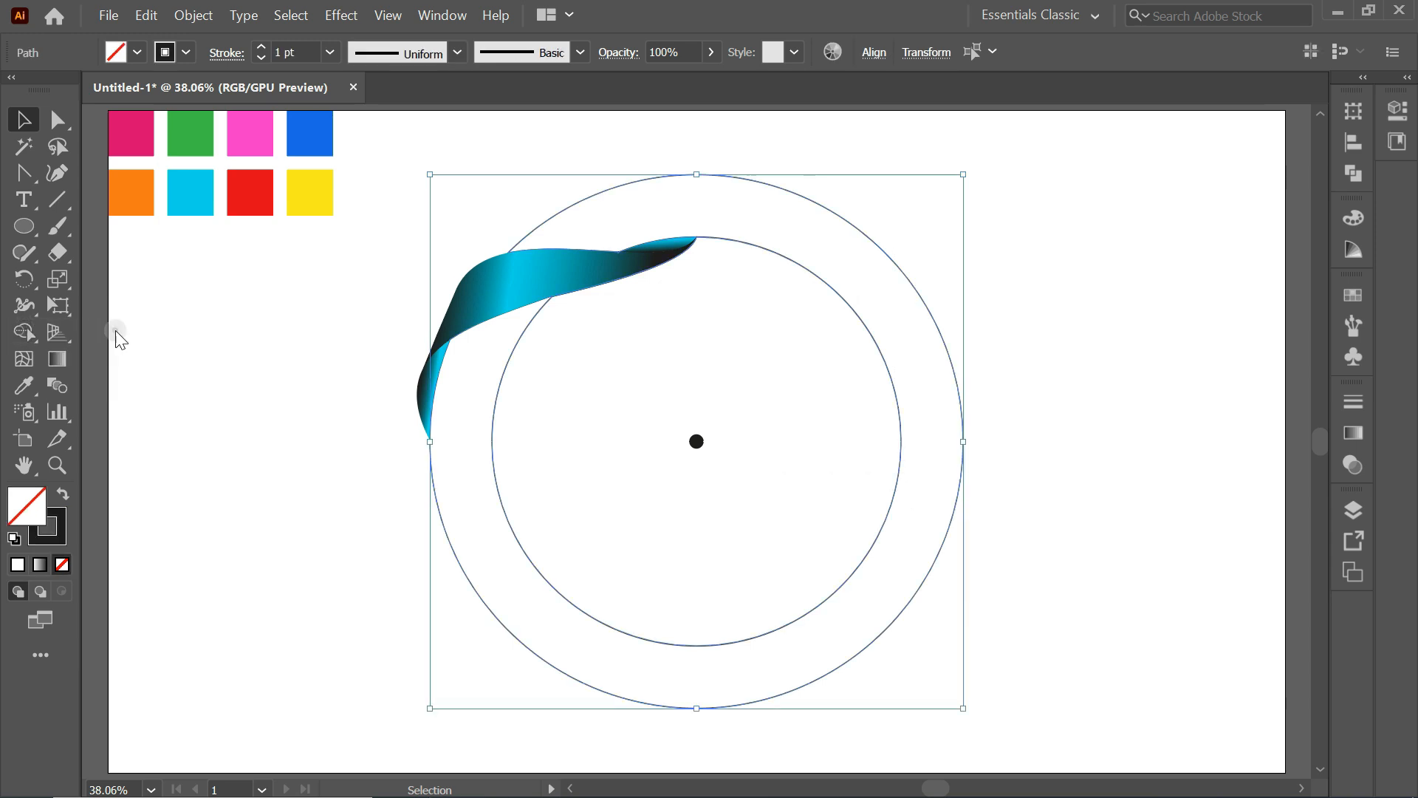
{"action": "left_click", "coordinate": [137, 51]}
{"action": "left_click", "coordinate": [15, 137]}
{"action": "left_click", "coordinate": [186, 52]}
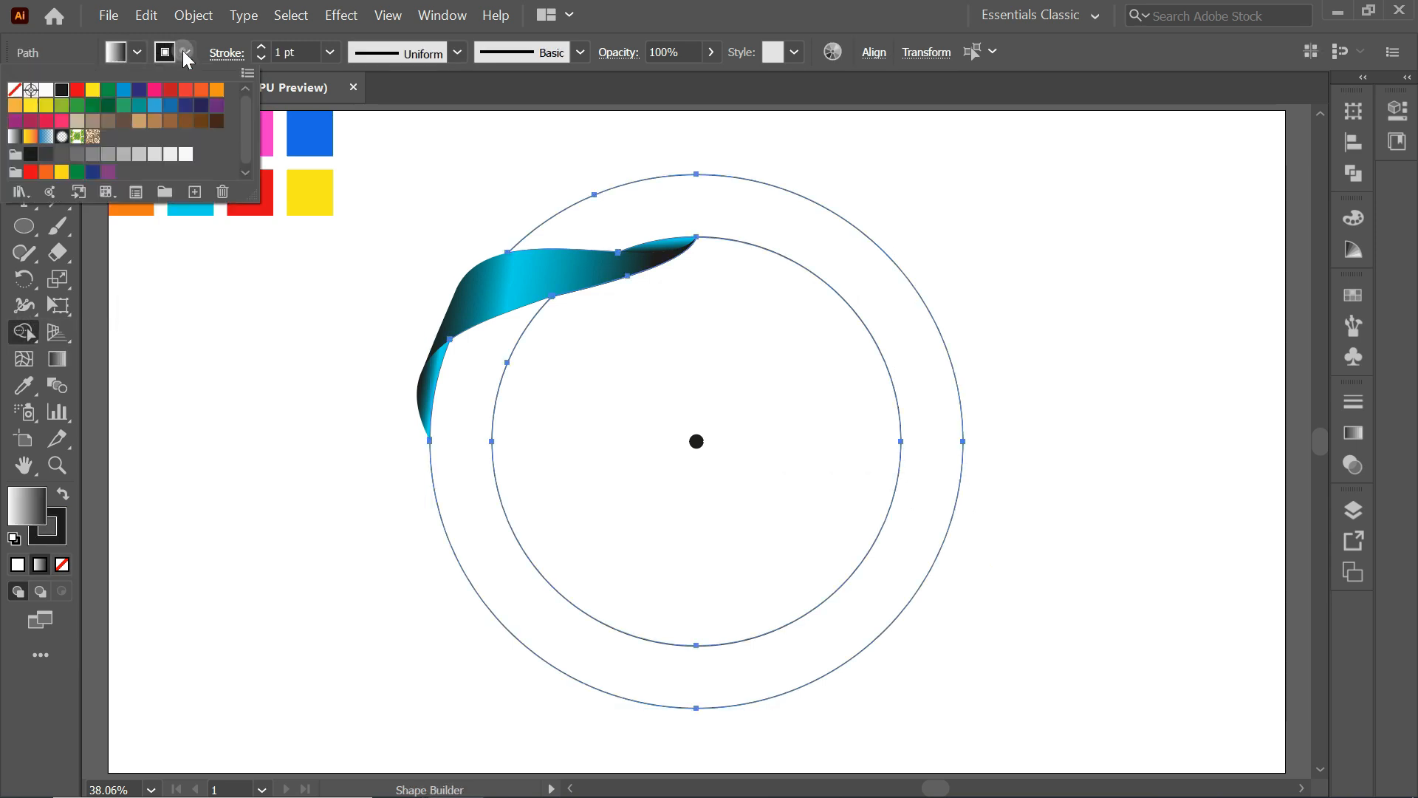
{"action": "left_click", "coordinate": [15, 92]}
{"action": "left_click", "coordinate": [727, 207]}
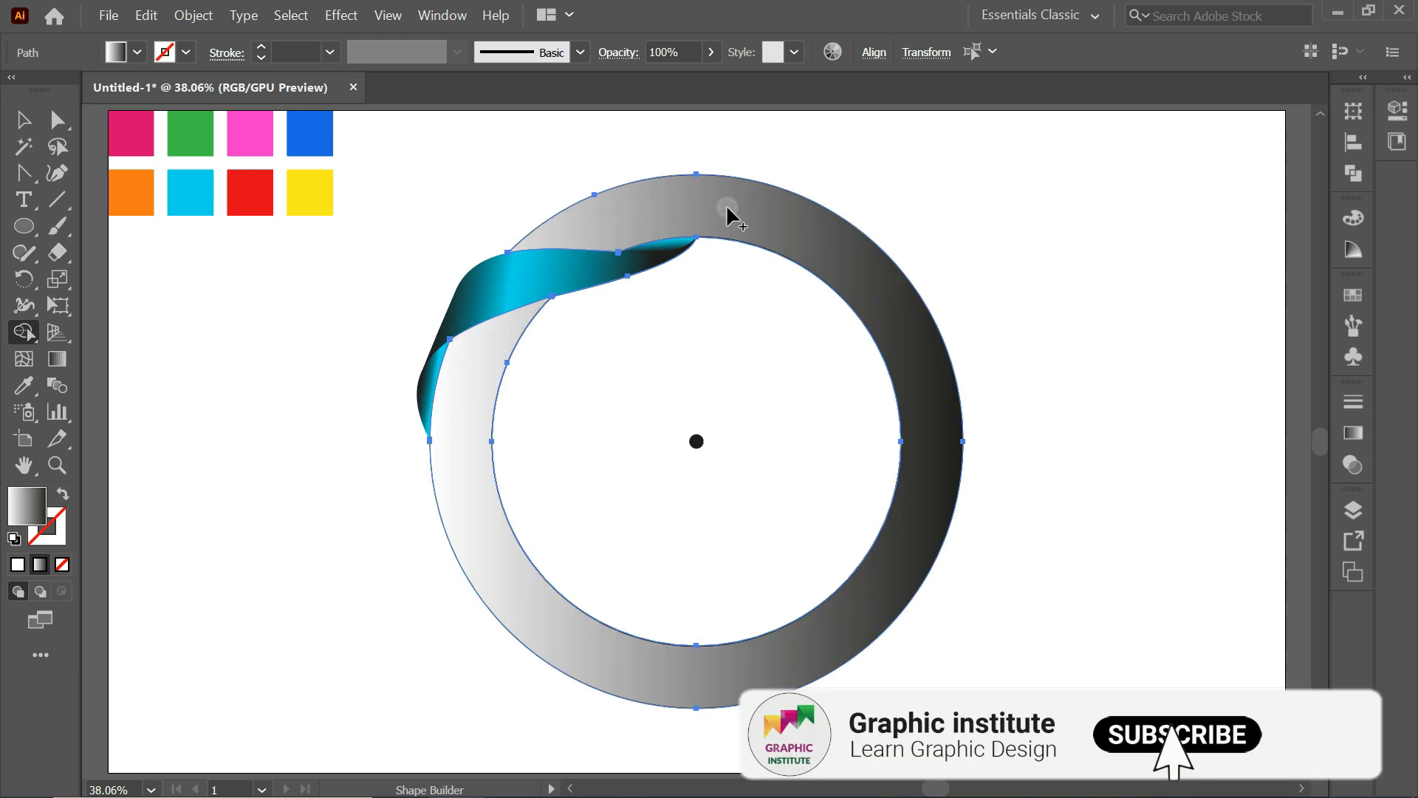
{"action": "left_click", "coordinate": [25, 120]}
{"action": "left_click", "coordinate": [173, 310]}
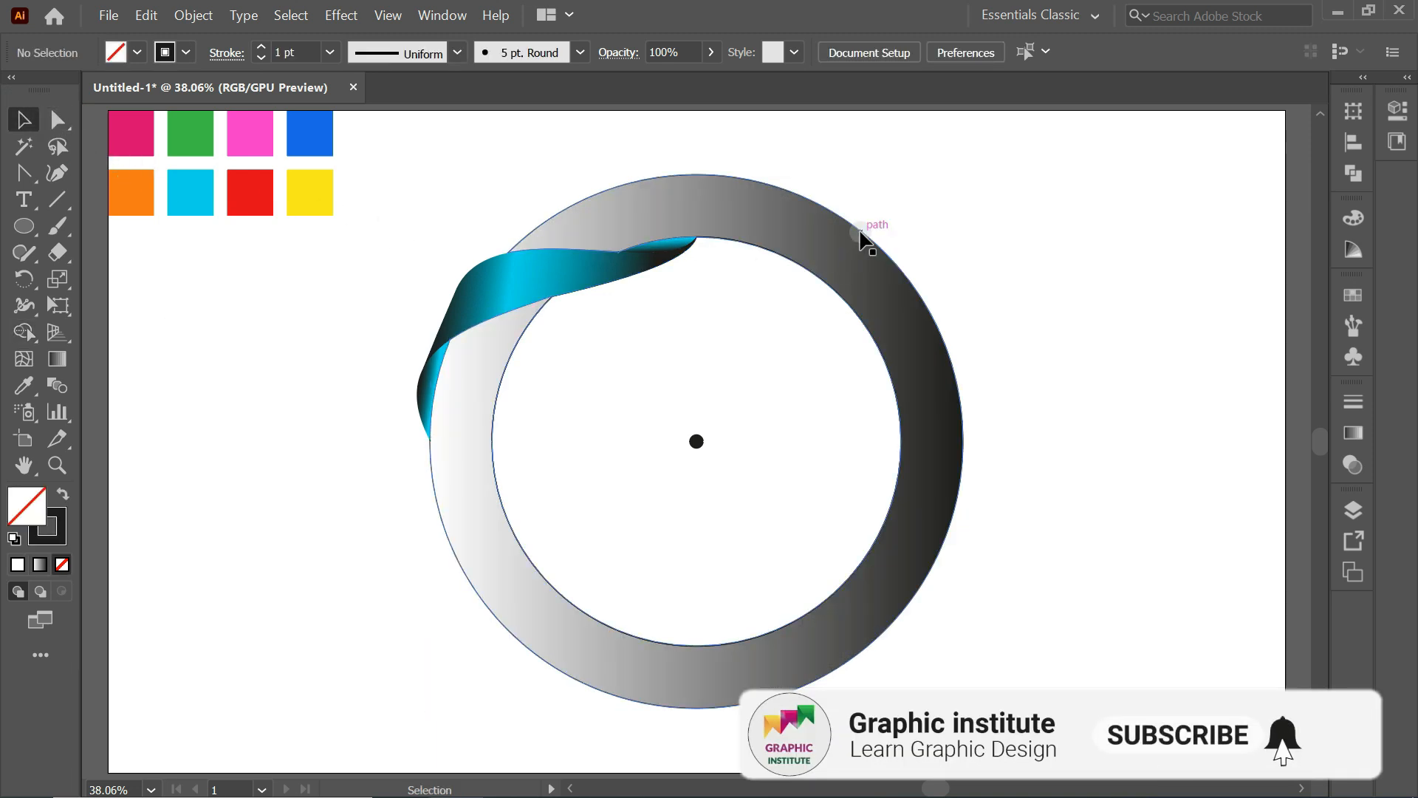
Step: Give the ring a black-white-black gradient, with the white stop at about 49% and a new black stop at about 5%
{"action": "left_click", "coordinate": [860, 249]}
{"action": "left_click", "coordinate": [1354, 433]}
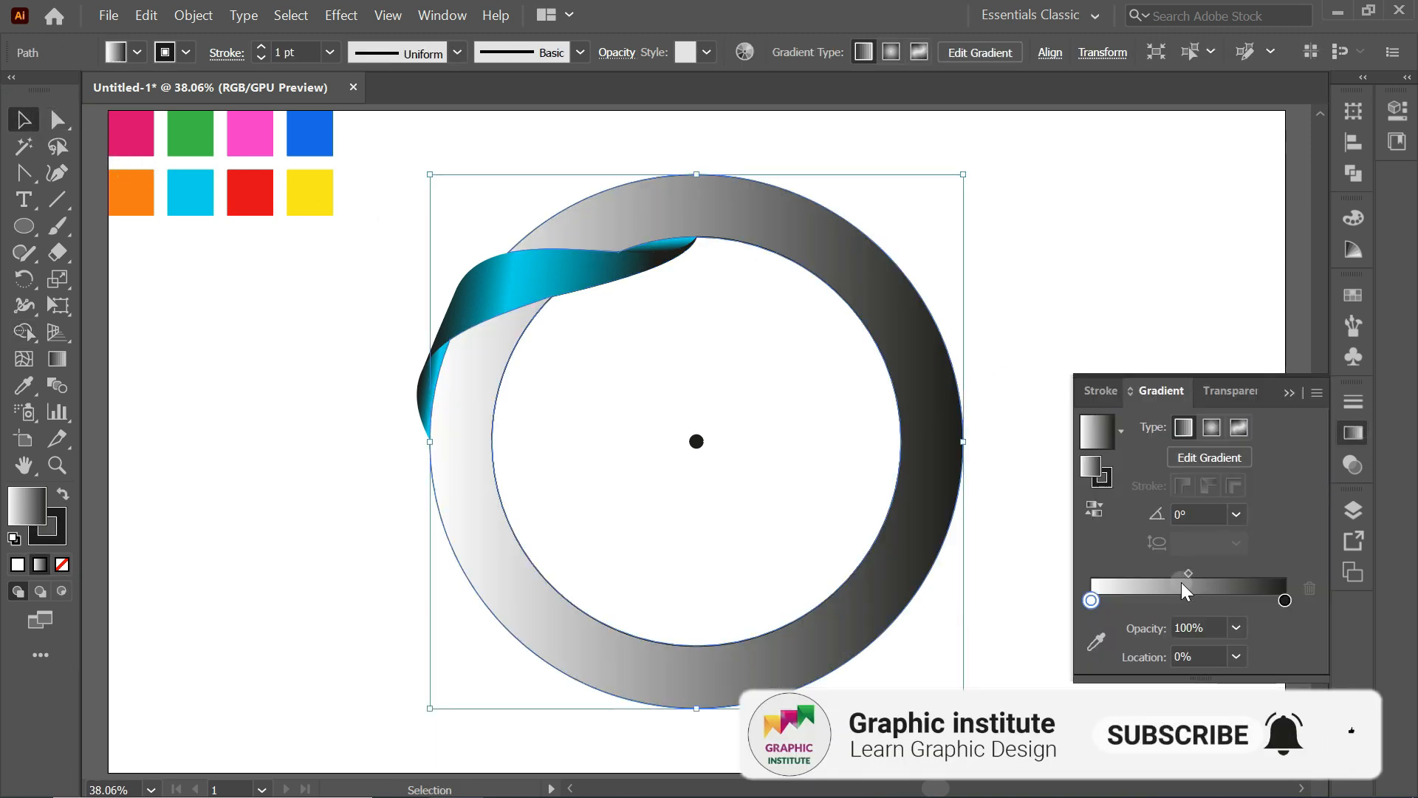
{"action": "left_click_drag", "start_coordinate": [1092, 600], "coordinate": [1186, 600]}
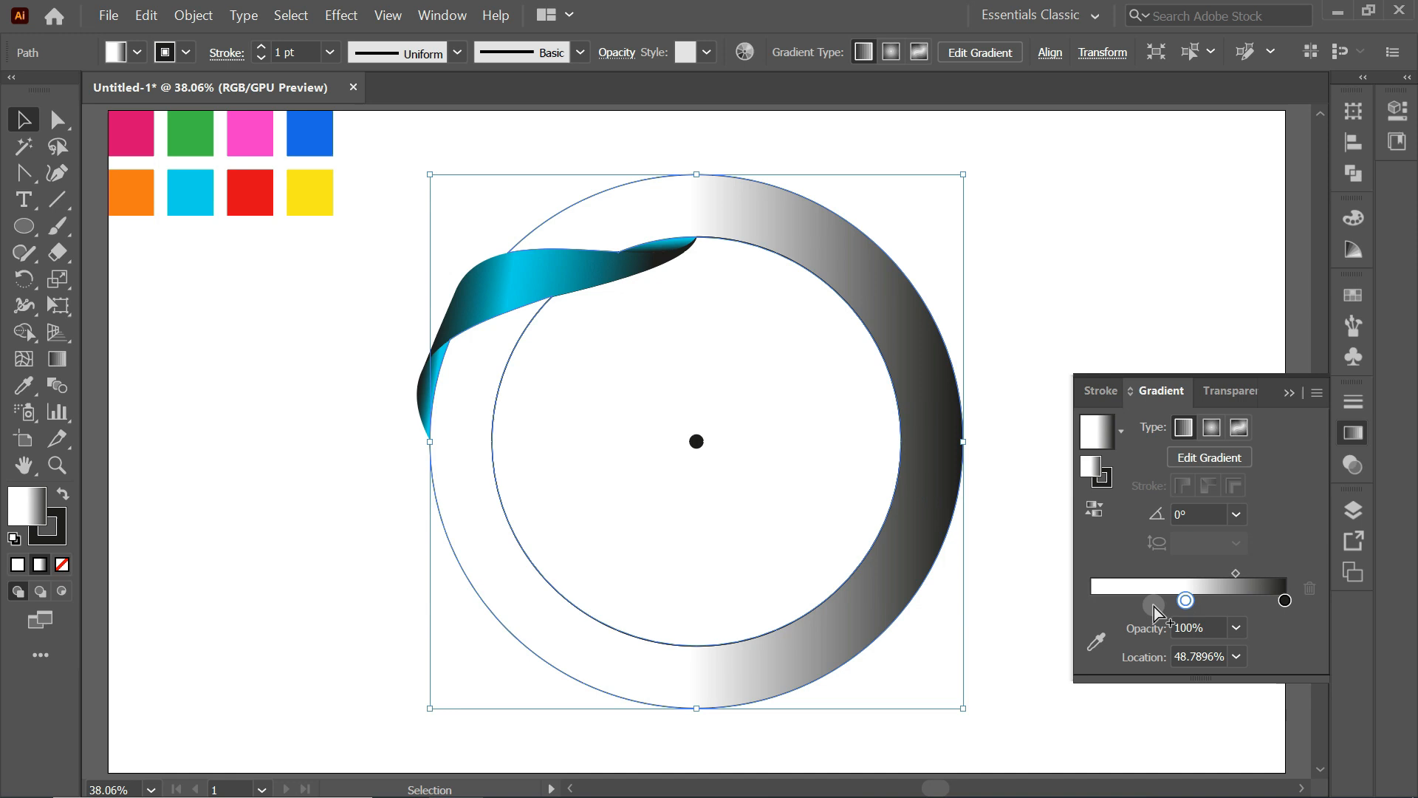
{"action": "double_click", "coordinate": [1099, 599]}
{"action": "left_click", "coordinate": [1051, 362]}
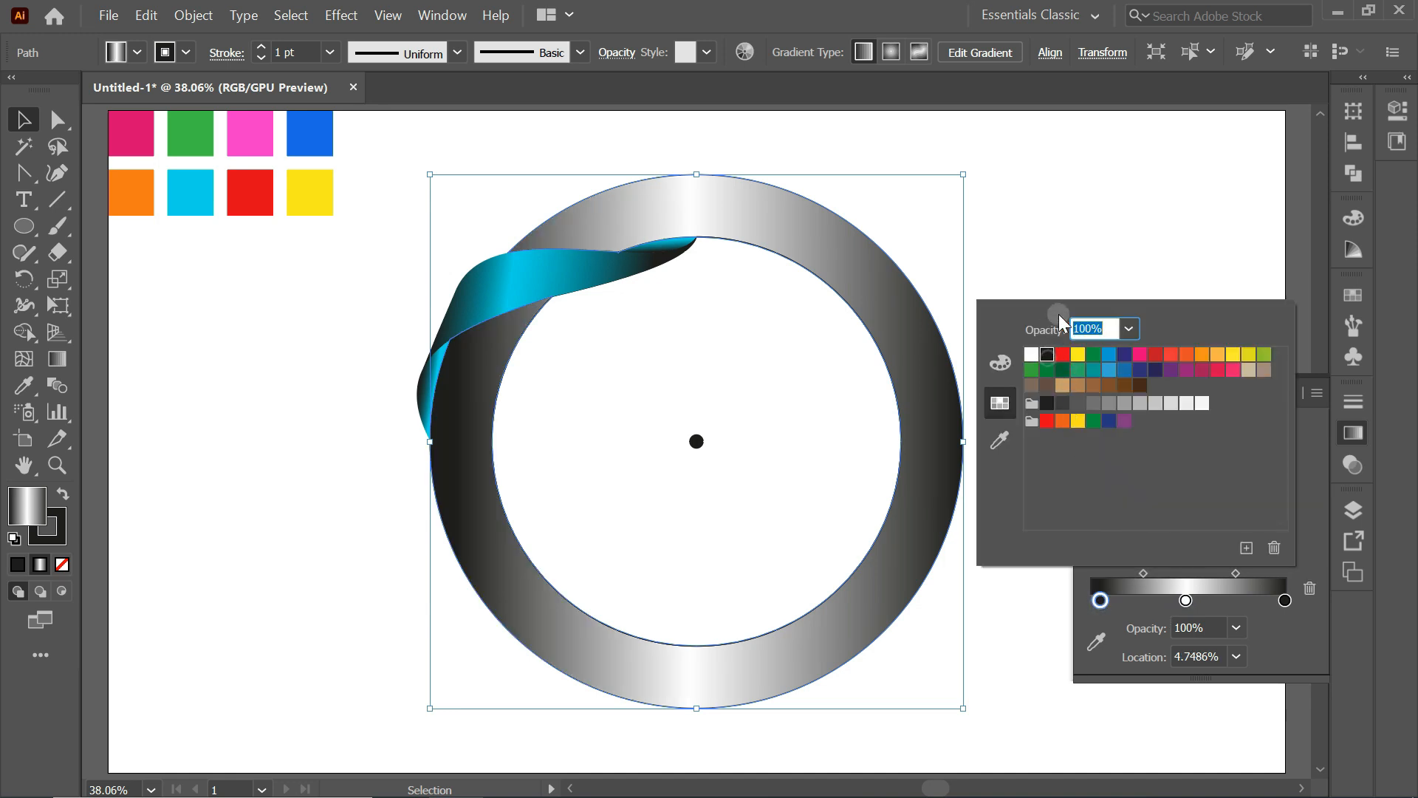
{"action": "left_click", "coordinate": [1042, 290]}
Step: Redraw the ring's gradient from the centre dot out to the ring's outer edge and change it to radial
{"action": "left_click", "coordinate": [57, 358]}
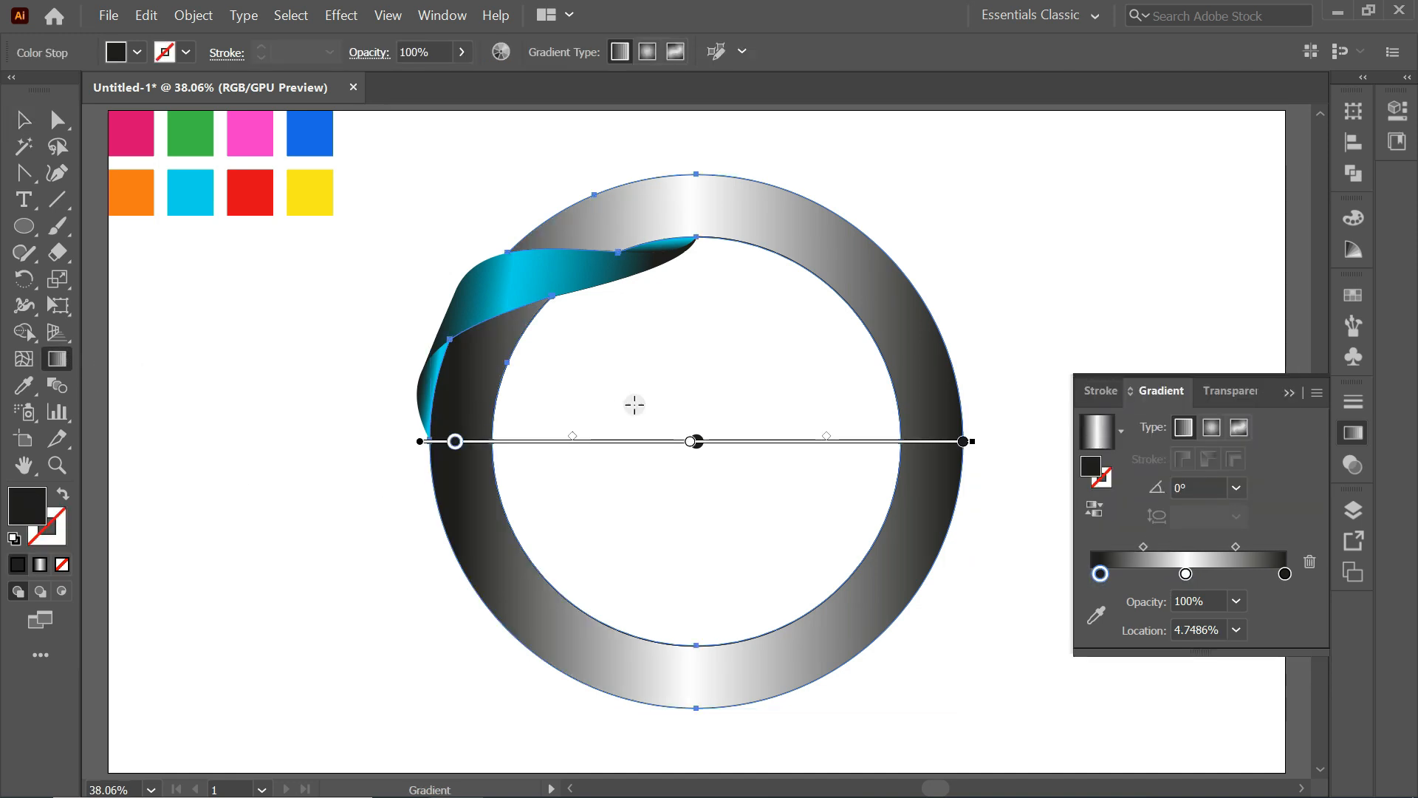
{"action": "left_click_drag", "start_coordinate": [844, 512], "coordinate": [884, 531]}
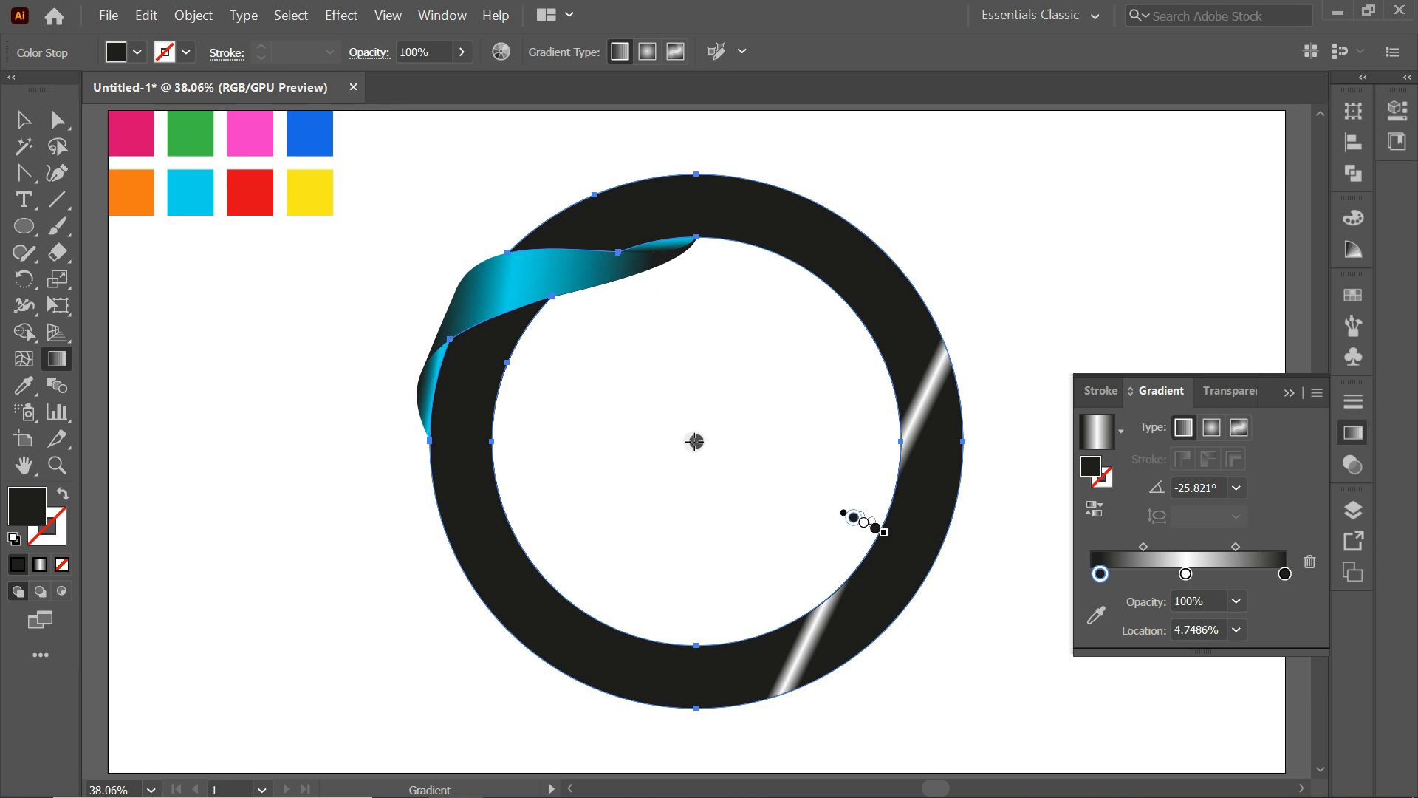
{"action": "left_click_drag", "start_coordinate": [695, 442], "coordinate": [958, 441]}
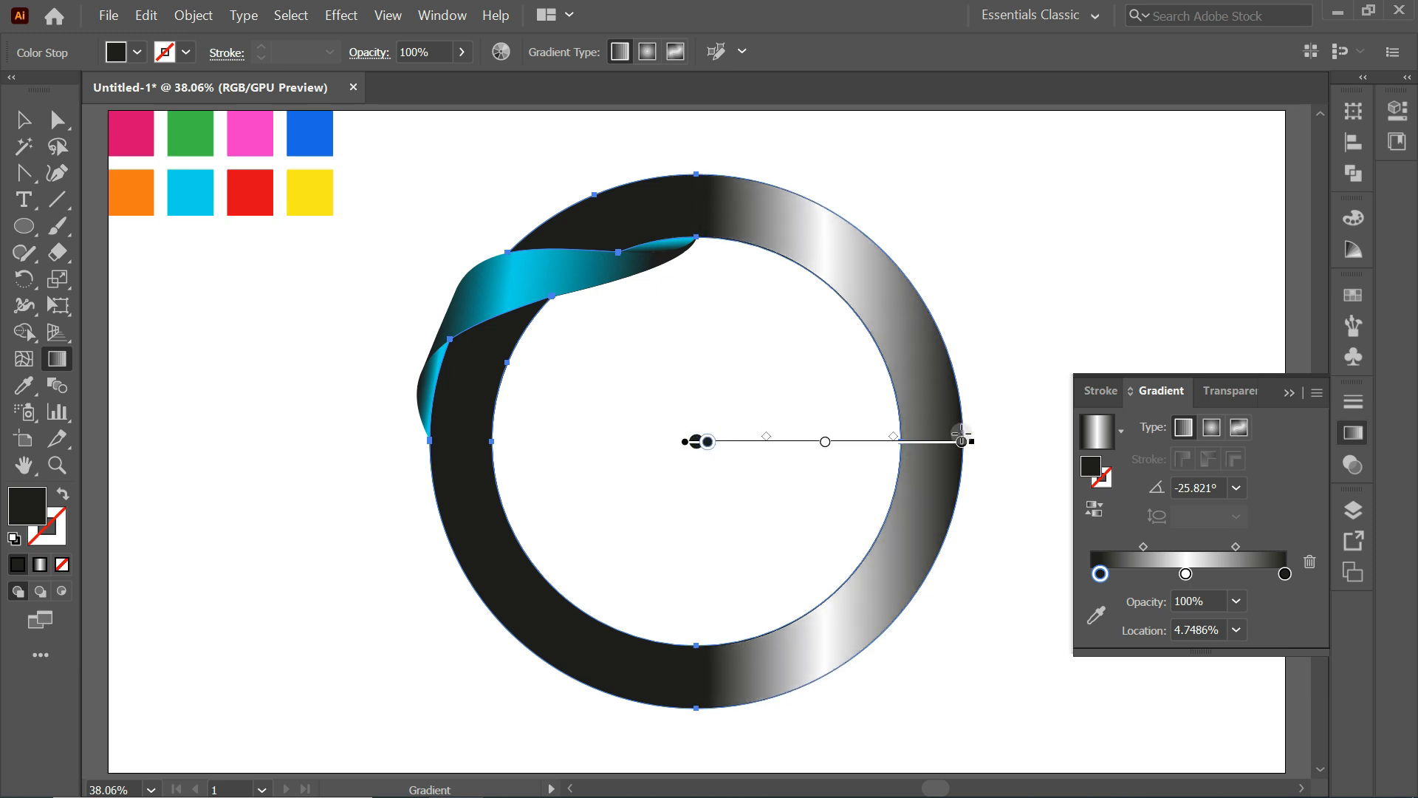
{"action": "left_click", "coordinate": [1210, 429]}
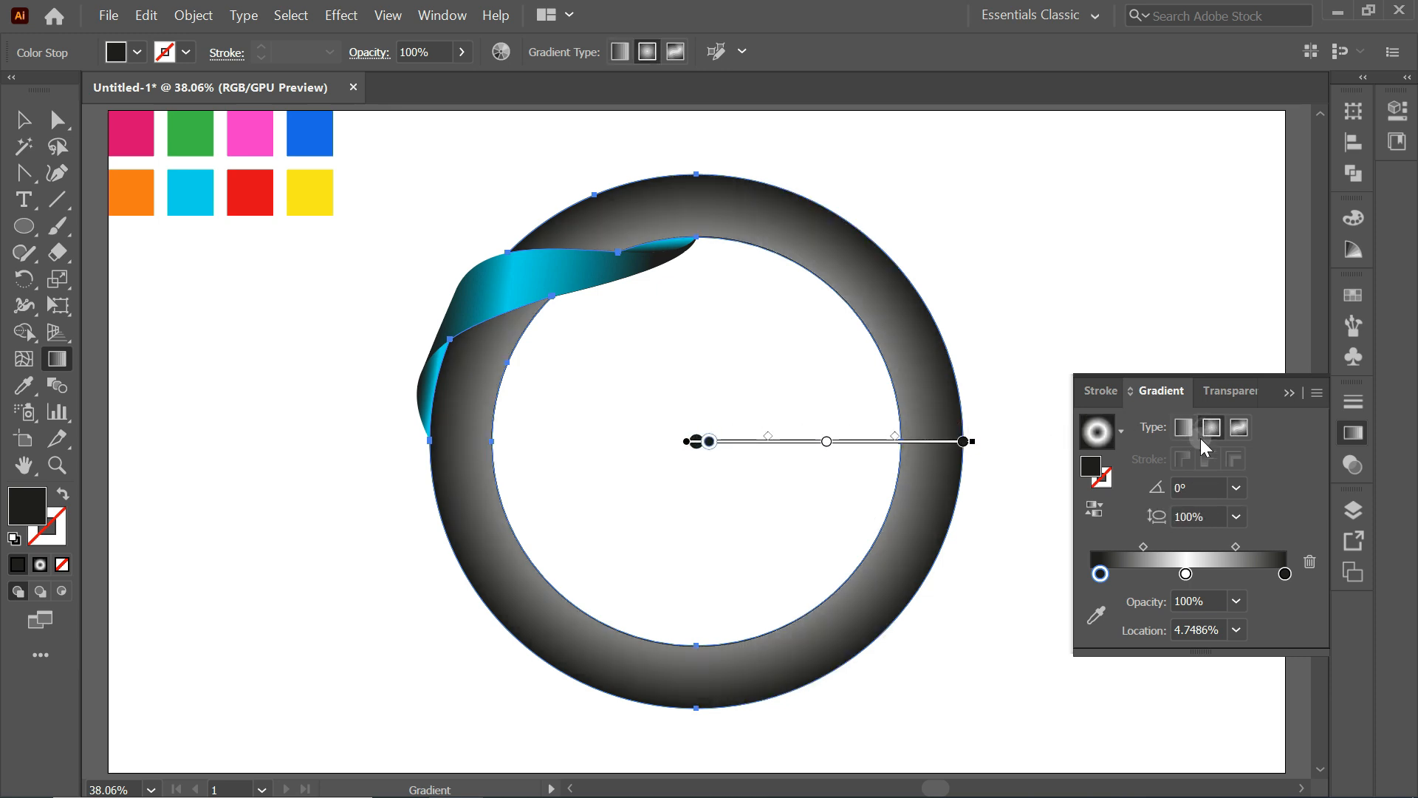
Step: Reposition the radial gradient stops to black at both ring edges and white mid-band at about 87.67%, then deselect the ring
{"action": "left_click_drag", "start_coordinate": [826, 443], "coordinate": [928, 446]}
{"action": "left_click_drag", "start_coordinate": [710, 443], "coordinate": [975, 444]}
{"action": "left_click", "coordinate": [966, 444]}
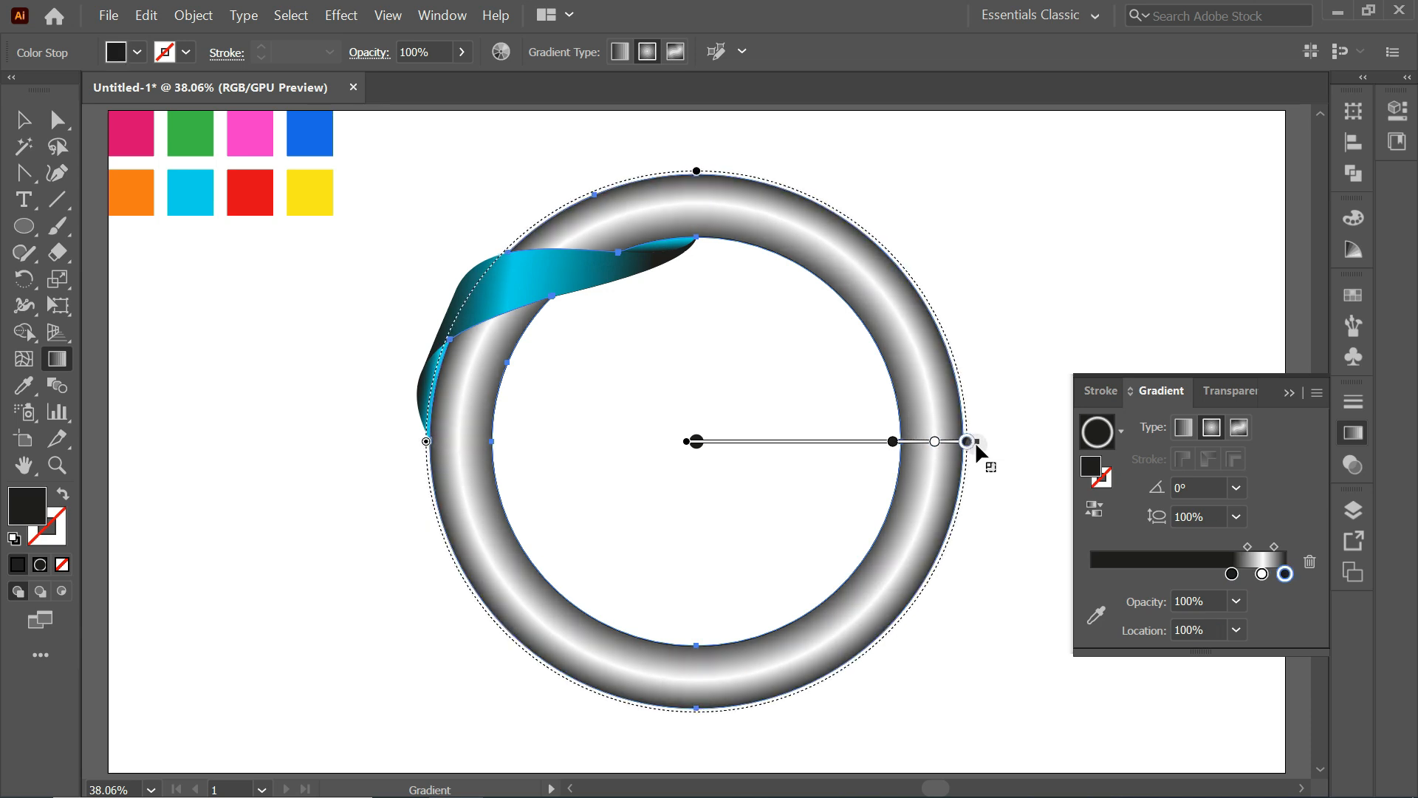
{"action": "left_click", "coordinate": [935, 442]}
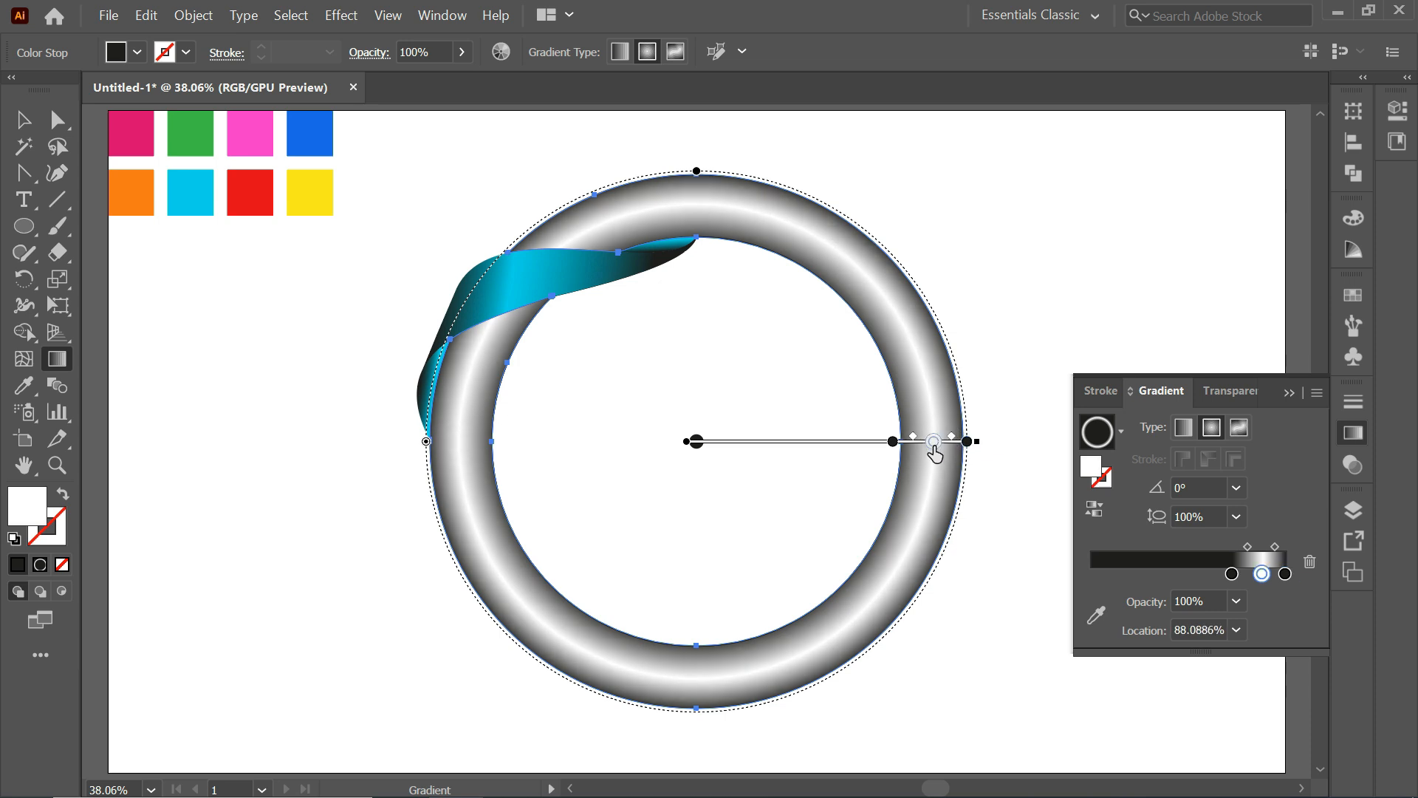
{"action": "left_click_drag", "start_coordinate": [935, 442], "coordinate": [933, 442]}
{"action": "key", "text": "v"}
{"action": "left_click", "coordinate": [309, 339]}
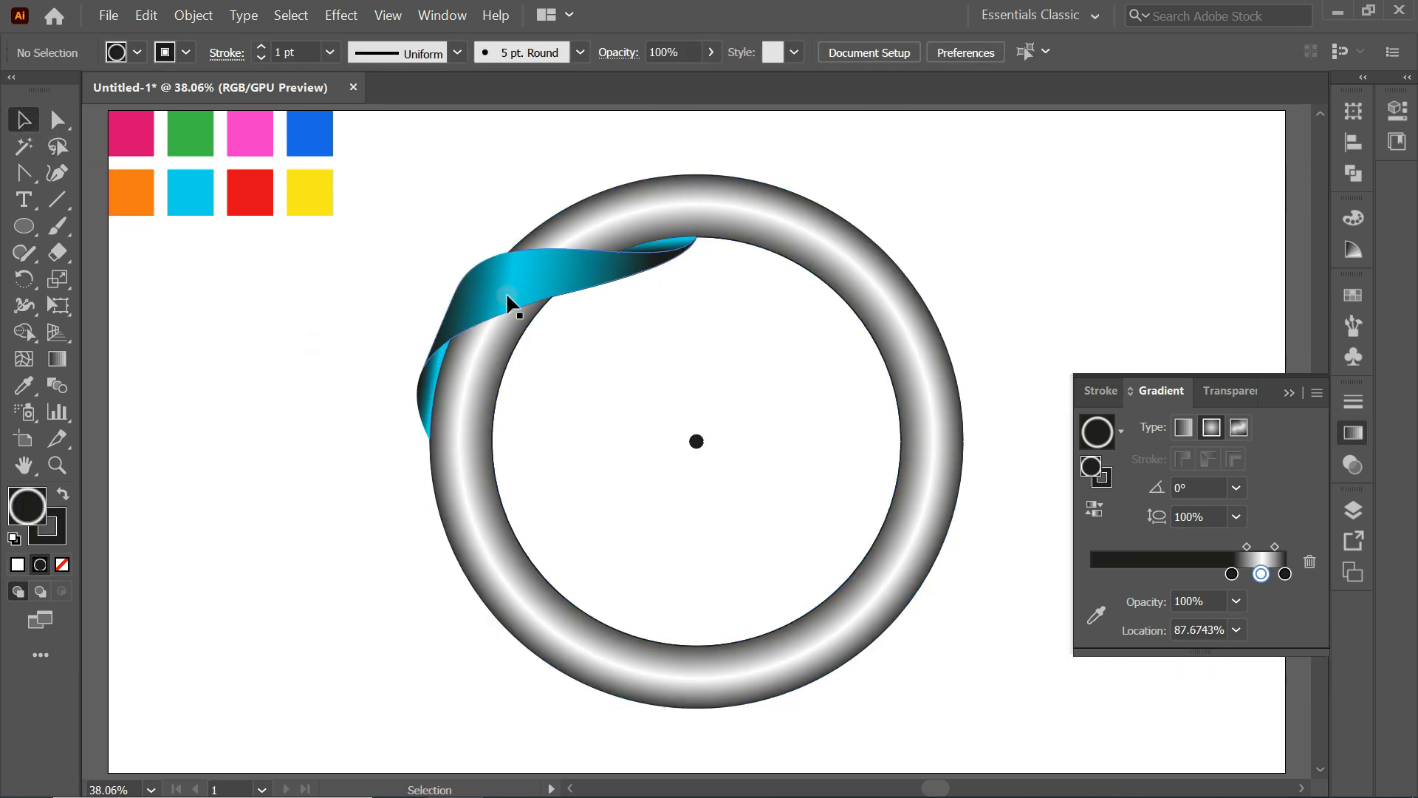
Step: Rotate a copy of the cyan ribbon group by 45° around the black centre dot
{"action": "left_click", "coordinate": [507, 291]}
{"action": "left_click_drag", "start_coordinate": [24, 279], "coordinate": [74, 281]}
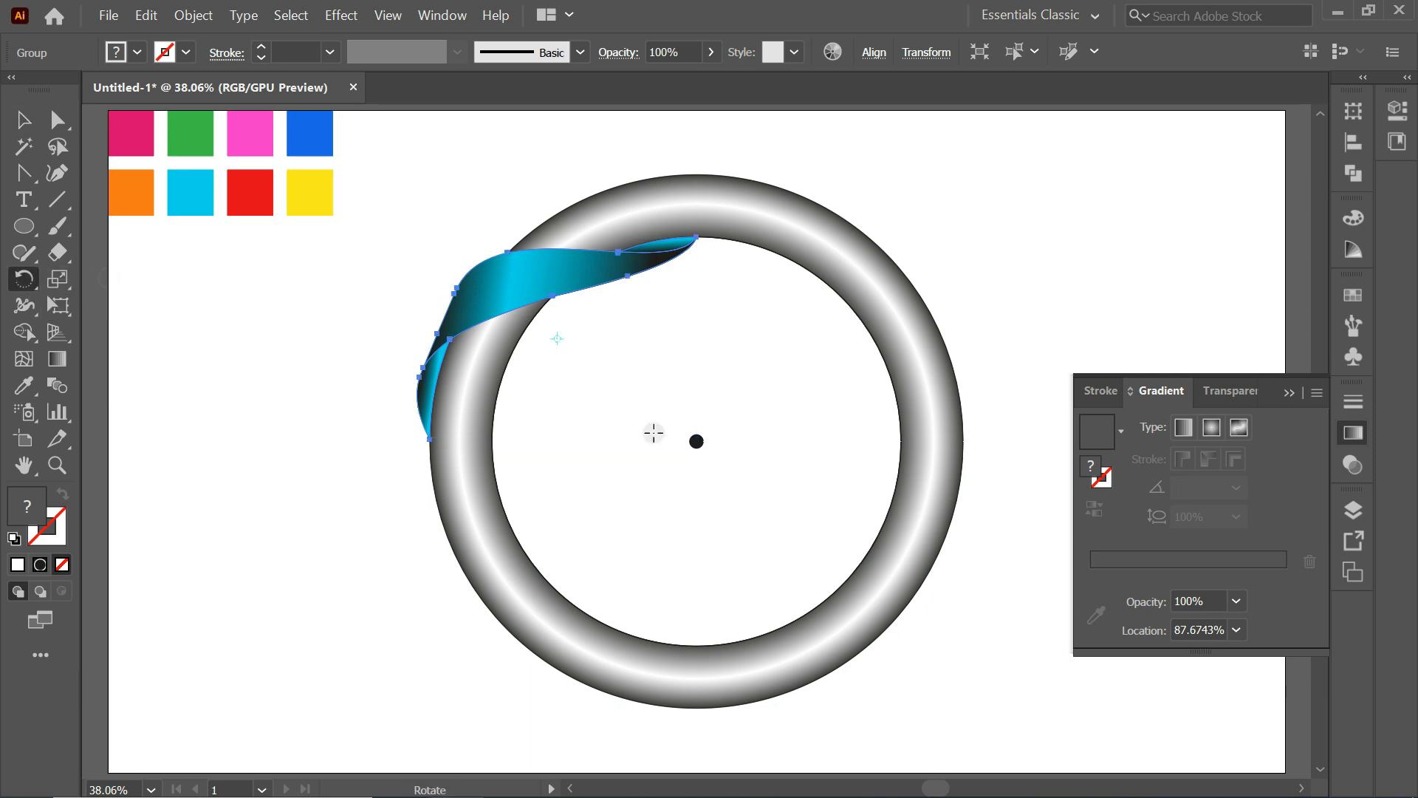
{"action": "left_click", "coordinate": [1288, 392]}
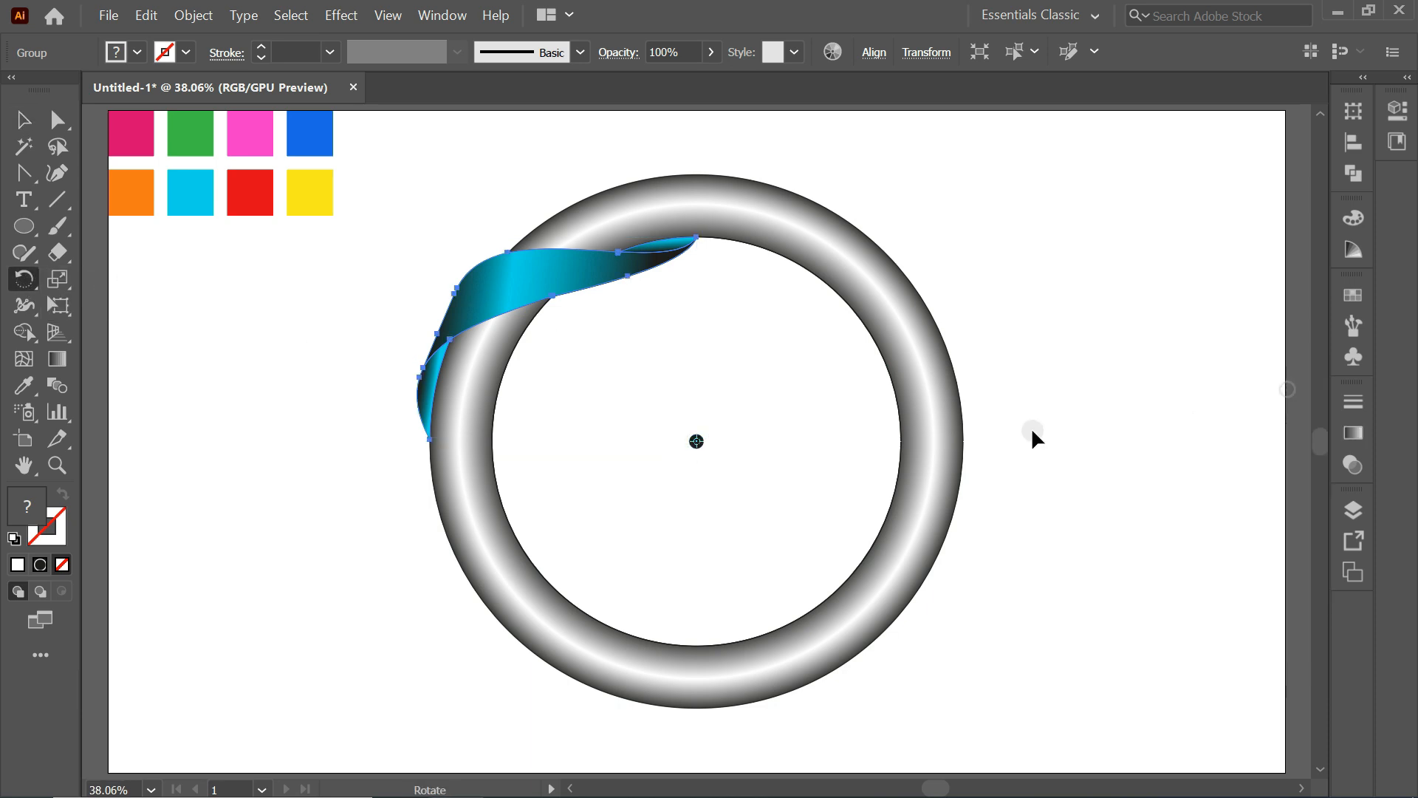
{"action": "left_click", "coordinate": [697, 441], "text": "alt"}
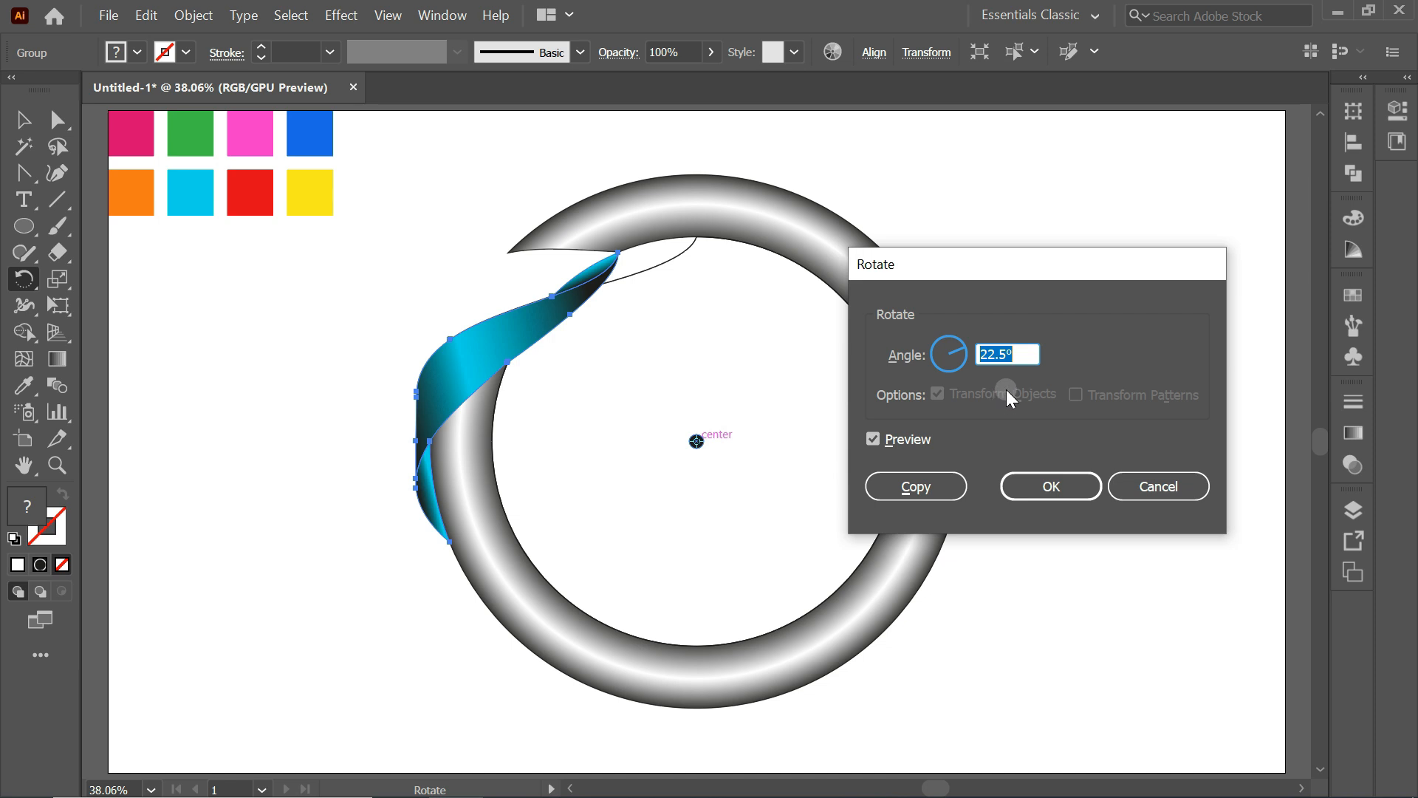
{"action": "type", "text": "45"}
{"action": "key", "text": "Tab"}
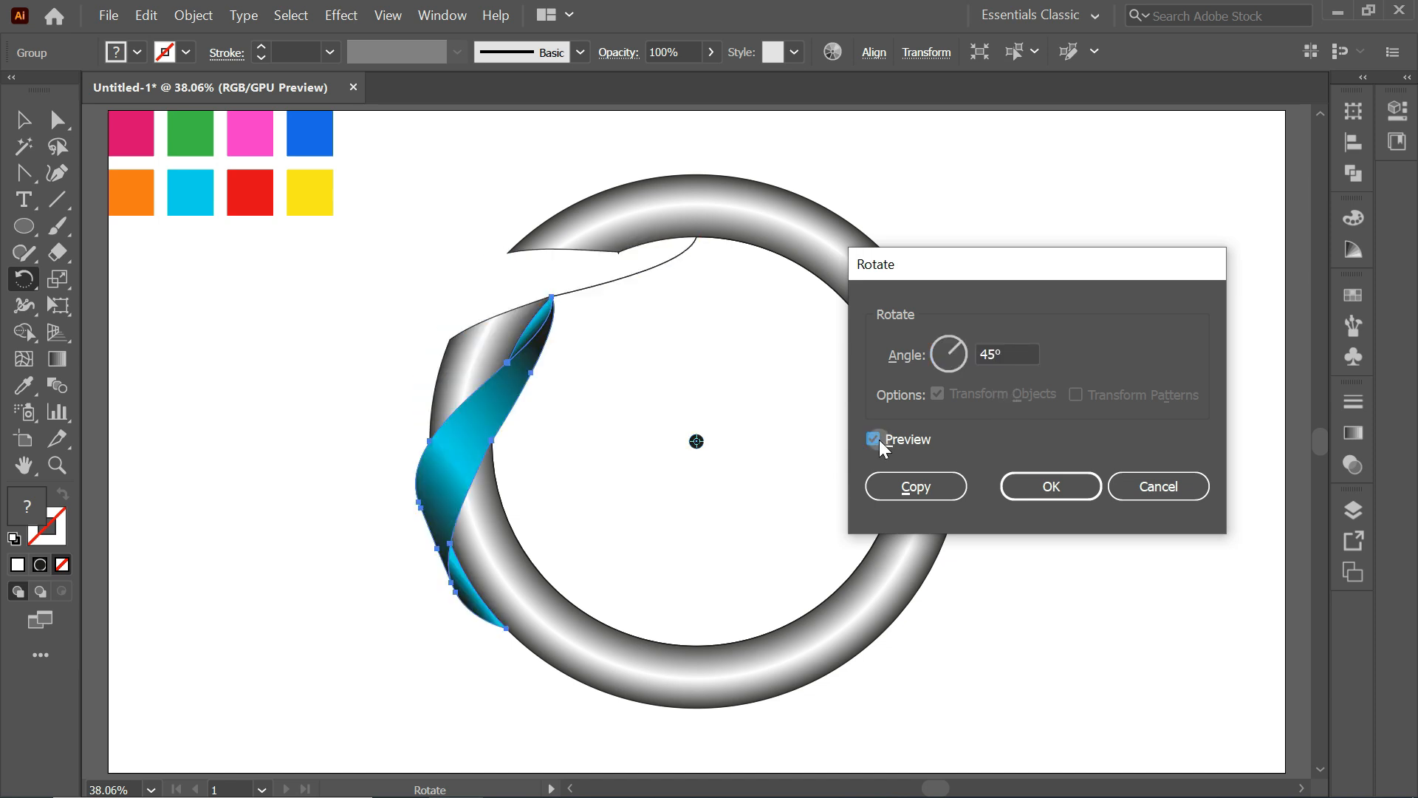
{"action": "left_click", "coordinate": [902, 485]}
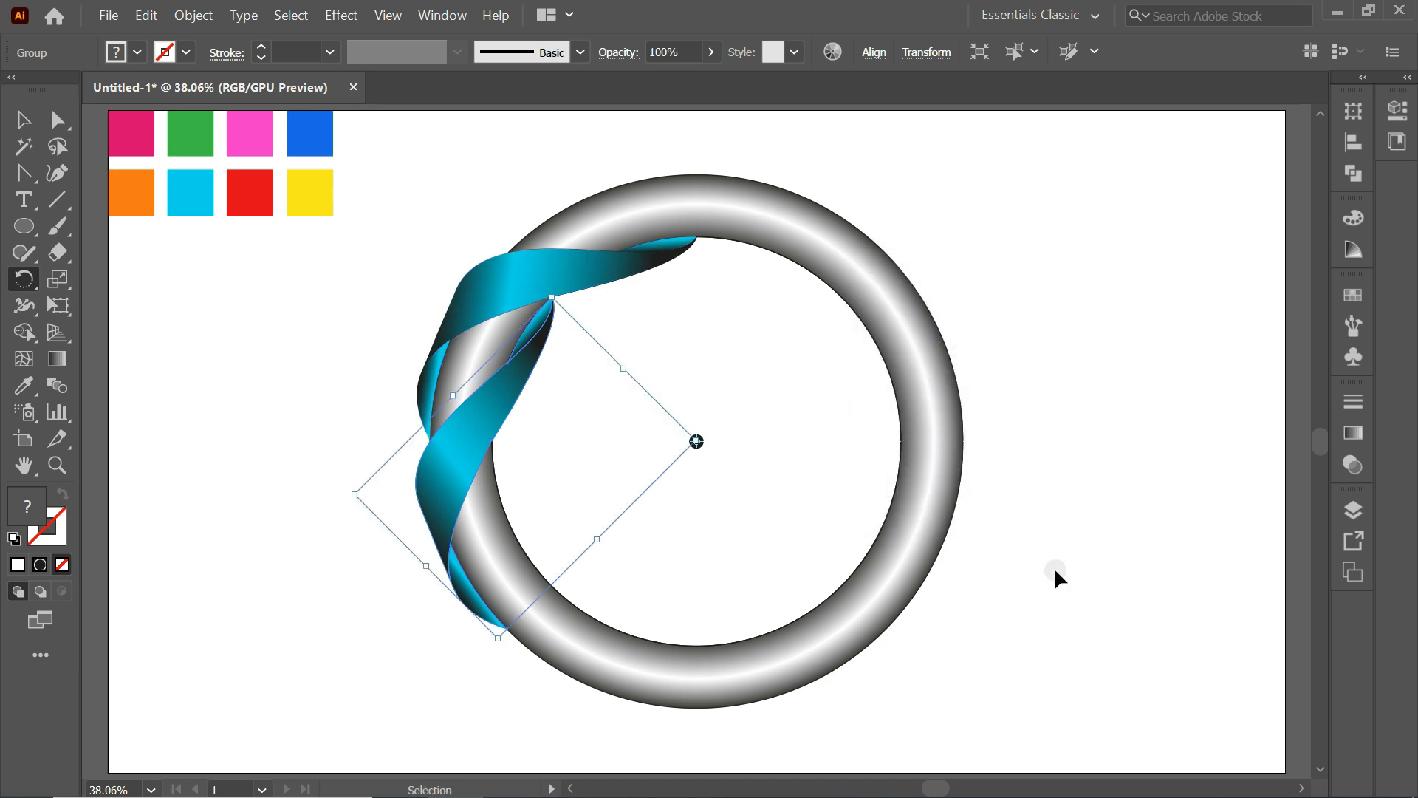
Step: Repeat the rotated ribbon copy six more times to complete eight ribbons around the ring, then deselect
{"action": "key", "text": "ctrl+d"}
{"action": "key", "text": "ctrl+d"}
{"action": "key", "text": "ctrl+d"}
{"action": "key", "text": "ctrl+d"}
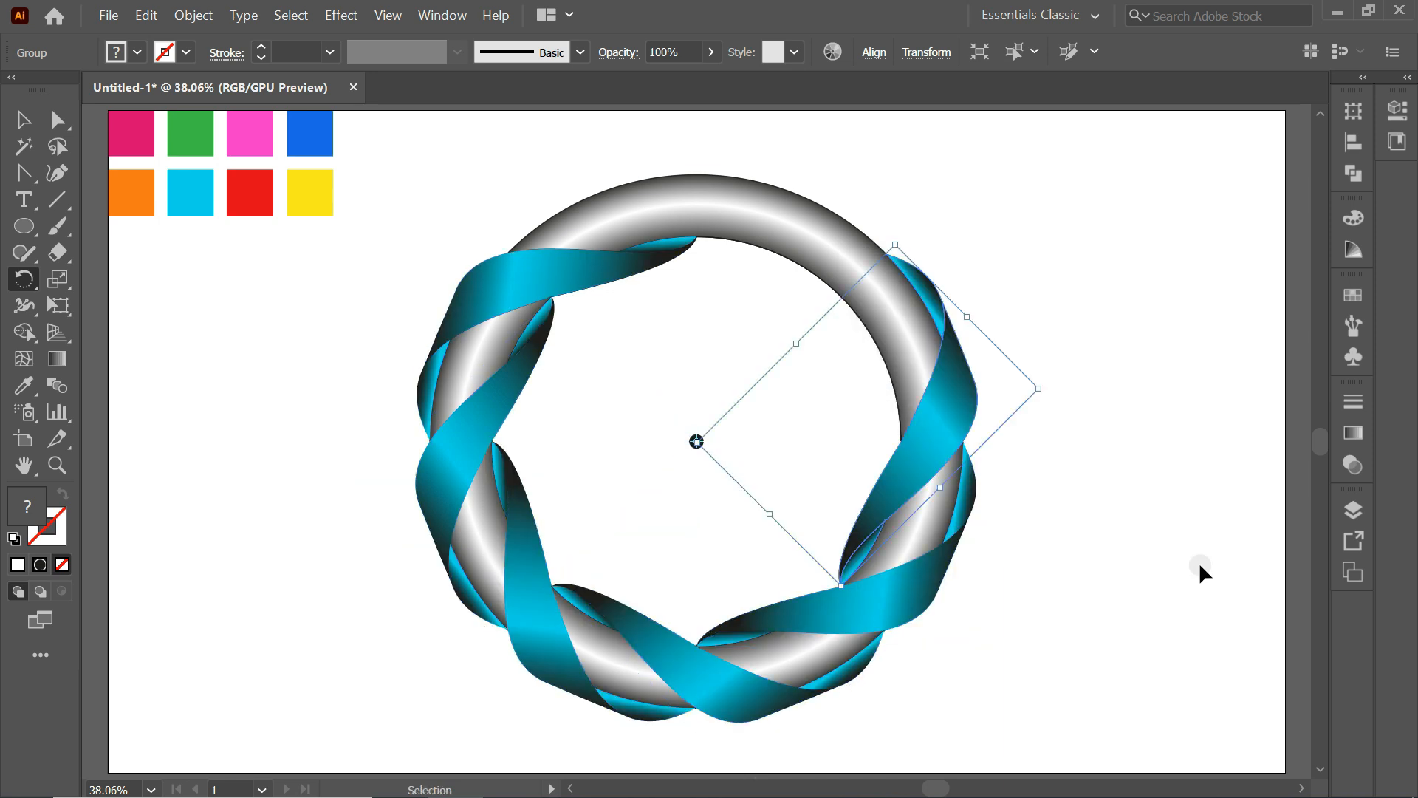
{"action": "key", "text": "ctrl+d"}
{"action": "left_click", "coordinate": [23, 120]}
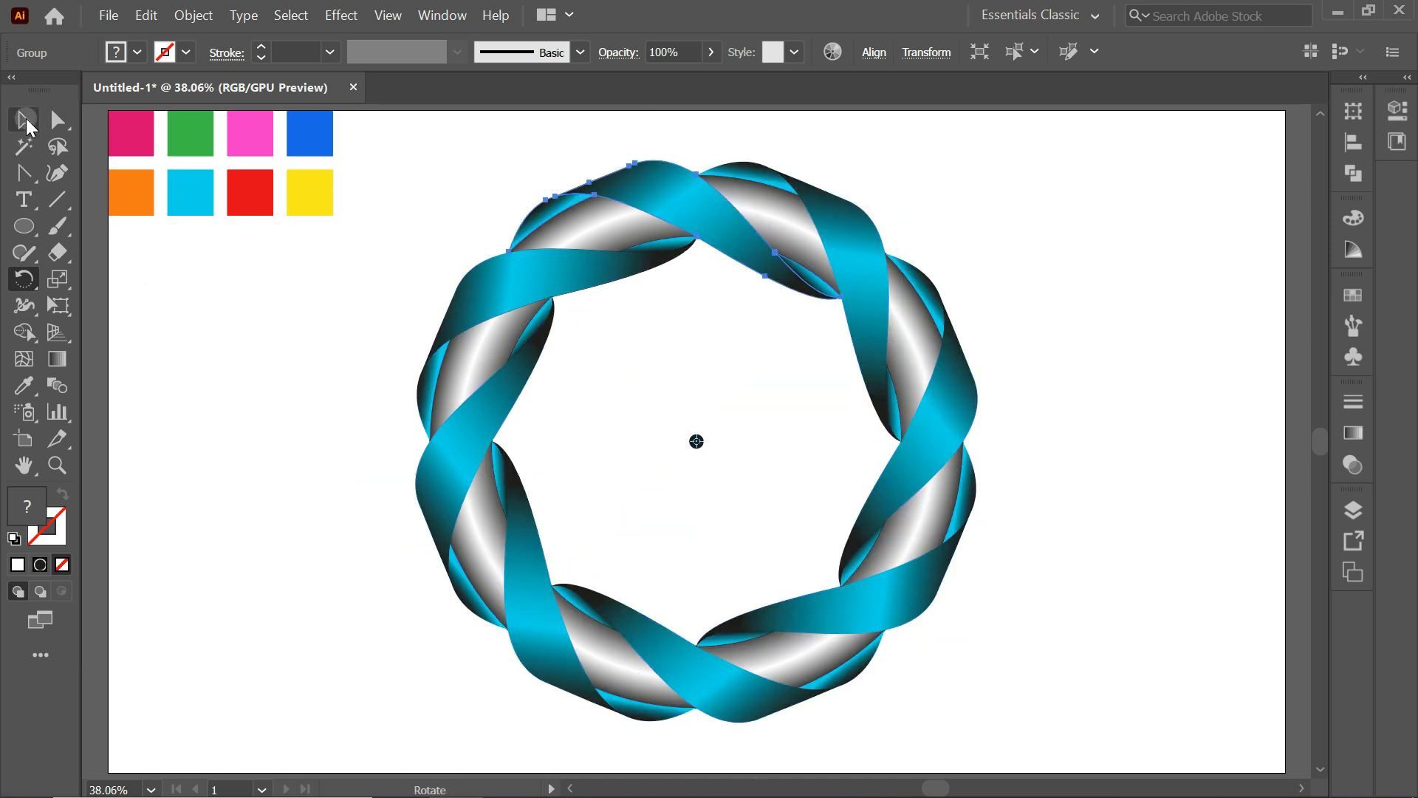
{"action": "left_click", "coordinate": [245, 281]}
Step: Ungroup the original upper-left ribbon and the neighbouring ribbon copy on the ring's left side
{"action": "left_click", "coordinate": [617, 289]}
{"action": "right_click", "coordinate": [569, 279]}
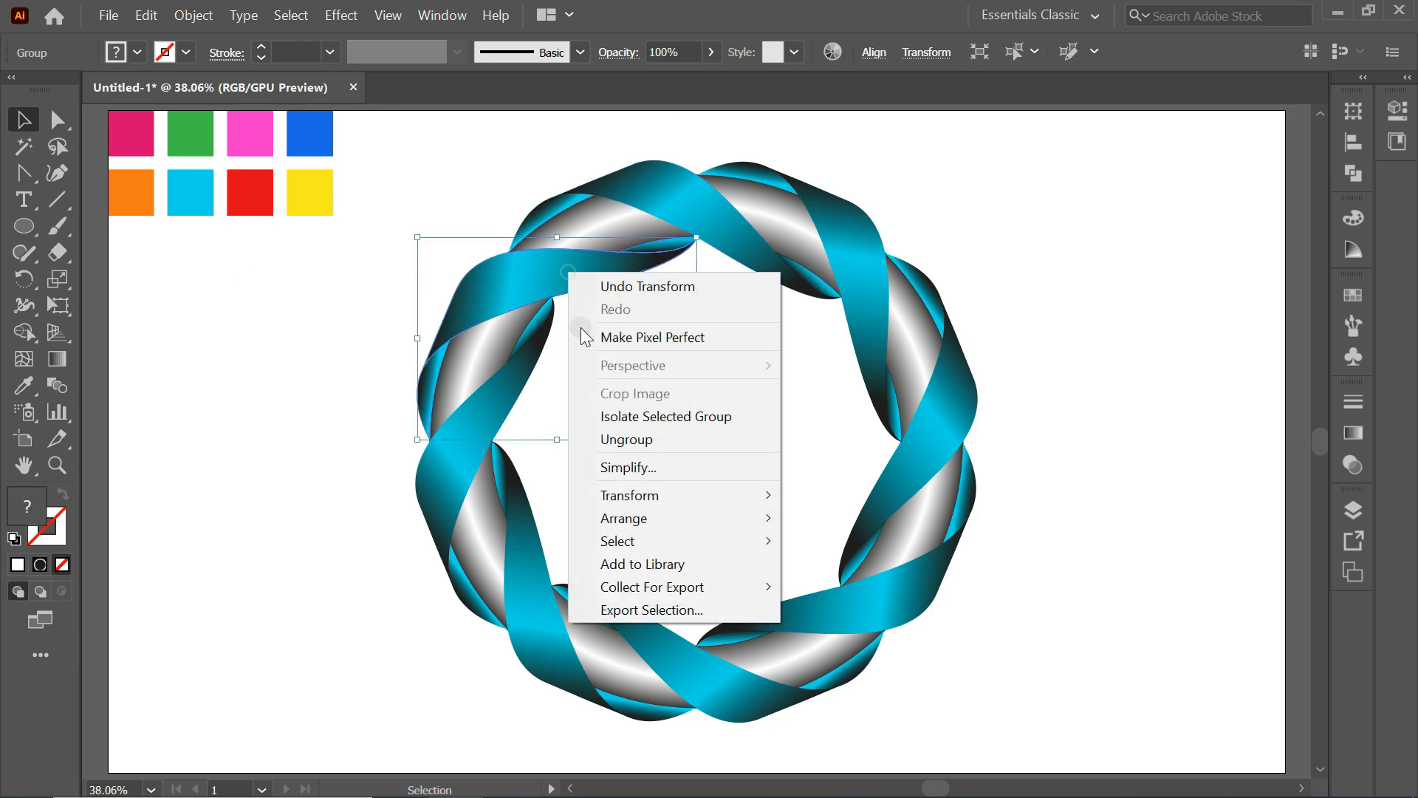
{"action": "left_click", "coordinate": [618, 438]}
{"action": "left_click", "coordinate": [369, 269]}
{"action": "right_click", "coordinate": [459, 435]}
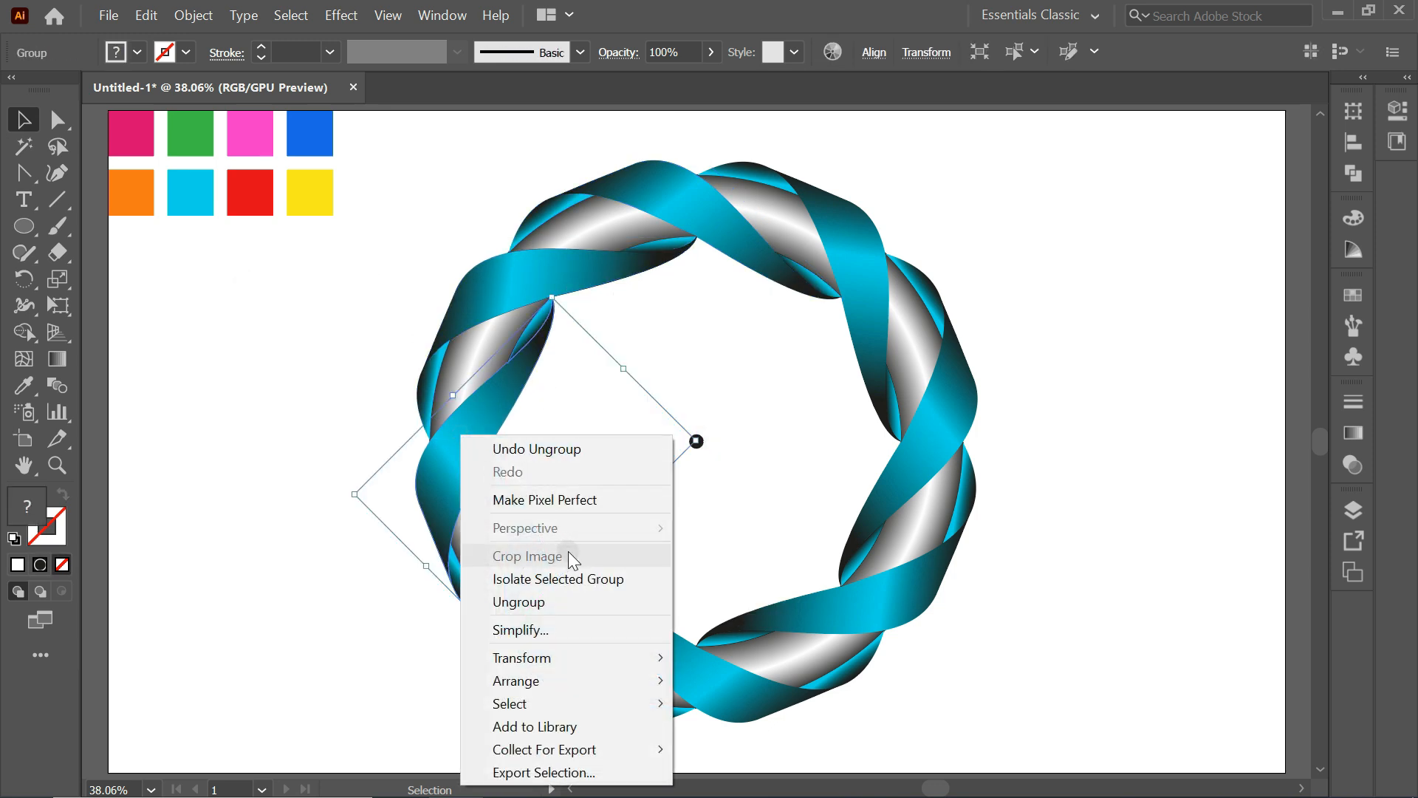
{"action": "left_click", "coordinate": [575, 593]}
Step: Recolour the middle gradient stop of the upper-left ribbon's main band with the magenta swatch
{"action": "left_click", "coordinate": [573, 285]}
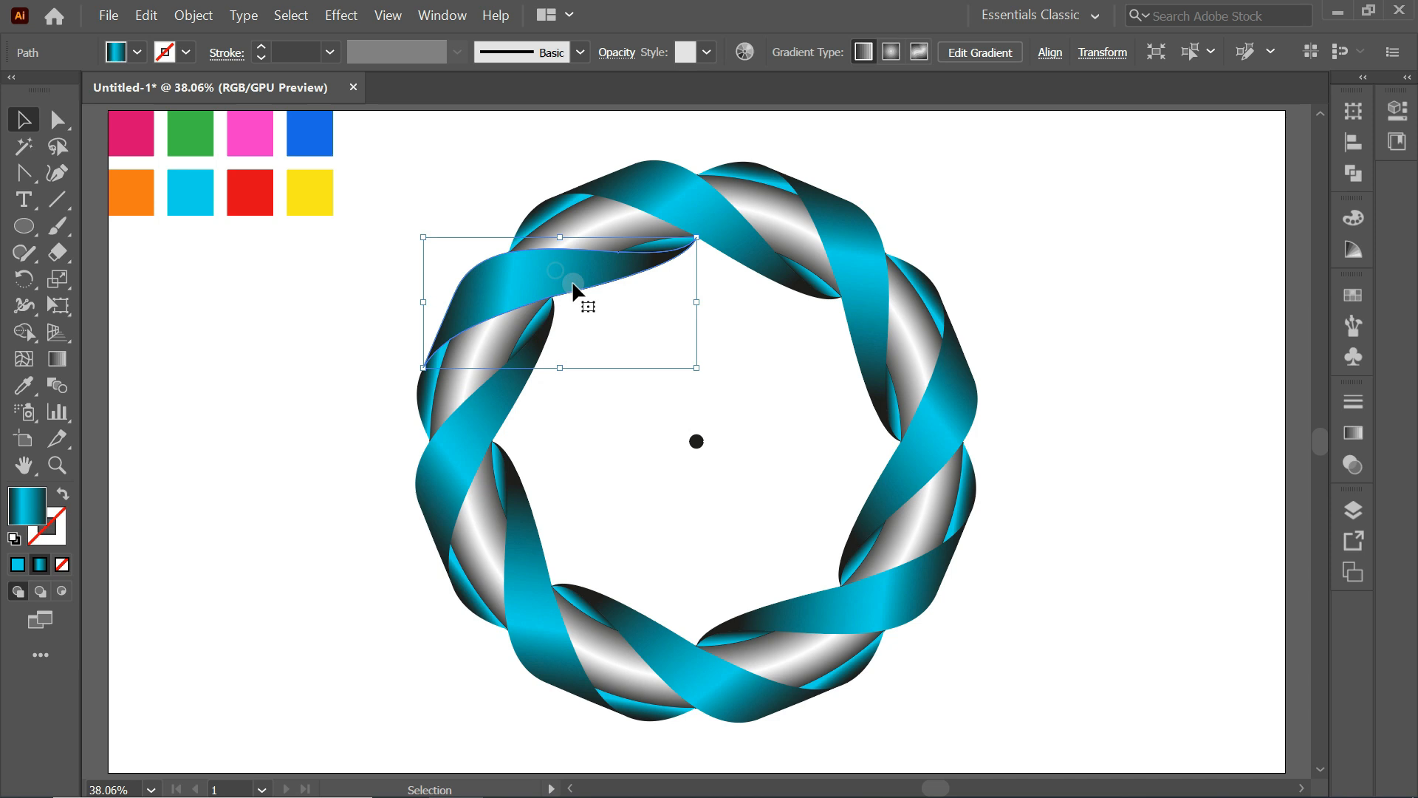
{"action": "left_click", "coordinate": [1353, 433]}
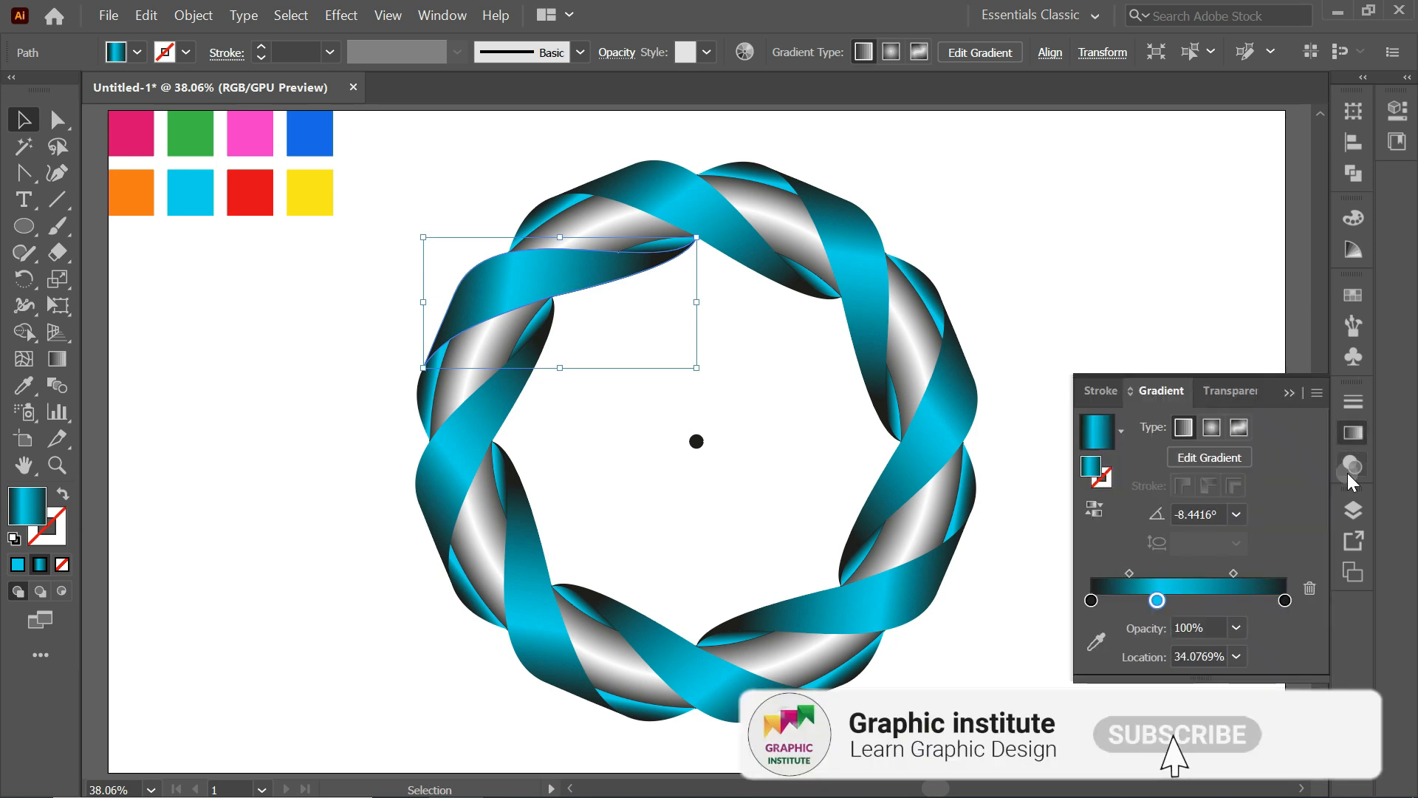
{"action": "left_click", "coordinate": [1096, 641]}
{"action": "left_click", "coordinate": [126, 140]}
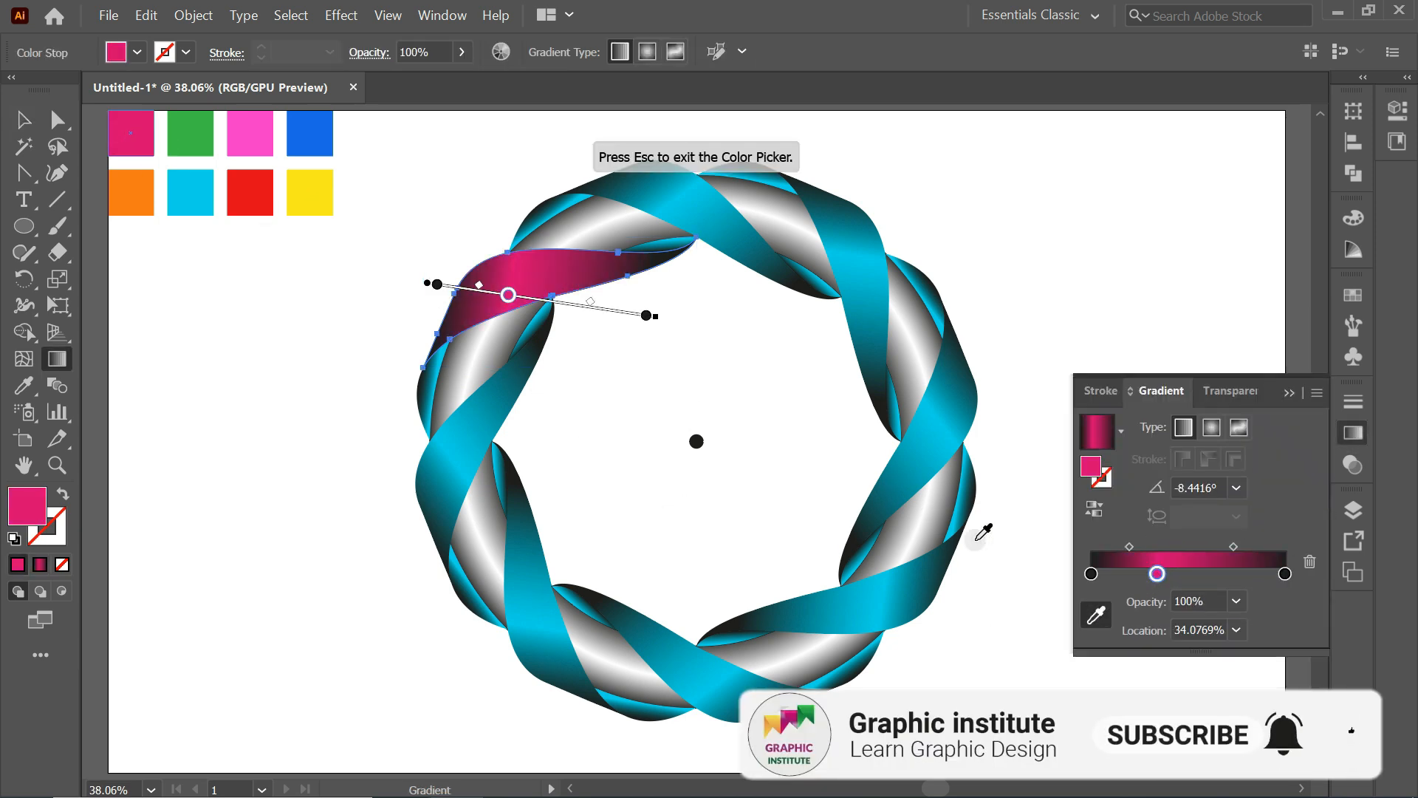
{"action": "left_click", "coordinate": [23, 119]}
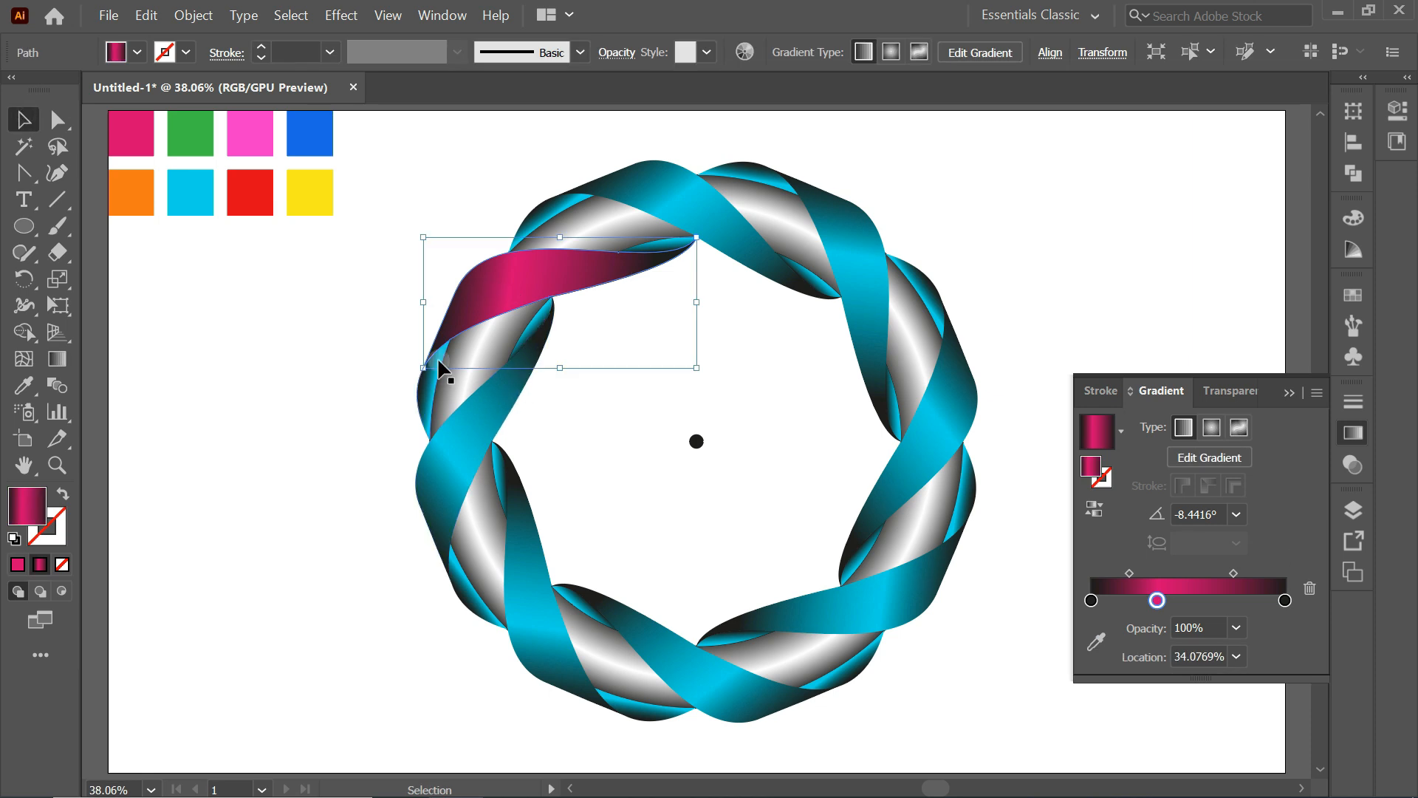
Step: Recolour the cyan gradient stops of the upper-left ribbon's outer and inner folds with the magenta swatch
{"action": "left_click", "coordinate": [433, 383]}
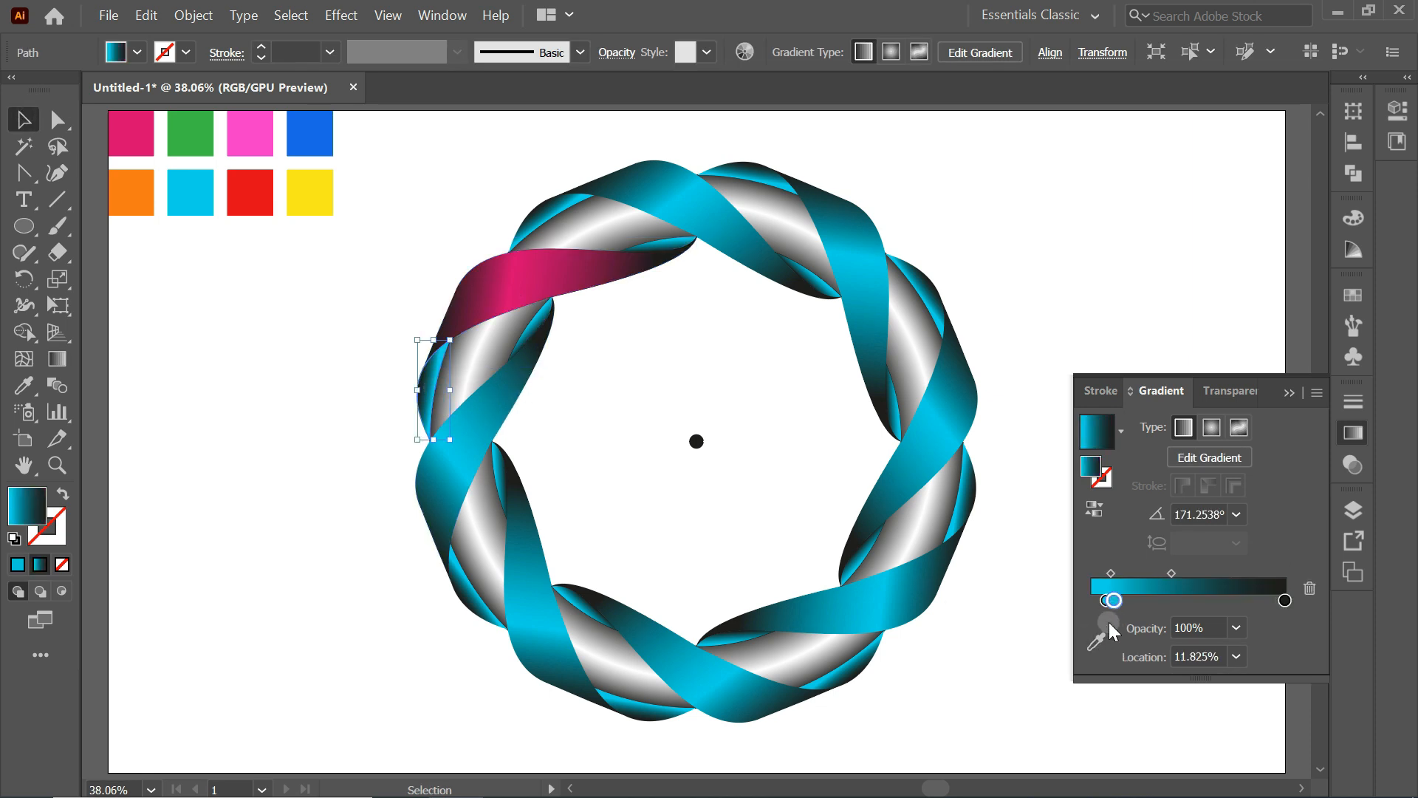
{"action": "left_click_drag", "start_coordinate": [1110, 622], "coordinate": [1108, 616]}
{"action": "left_click", "coordinate": [1106, 601]}
{"action": "left_click", "coordinate": [1096, 641]}
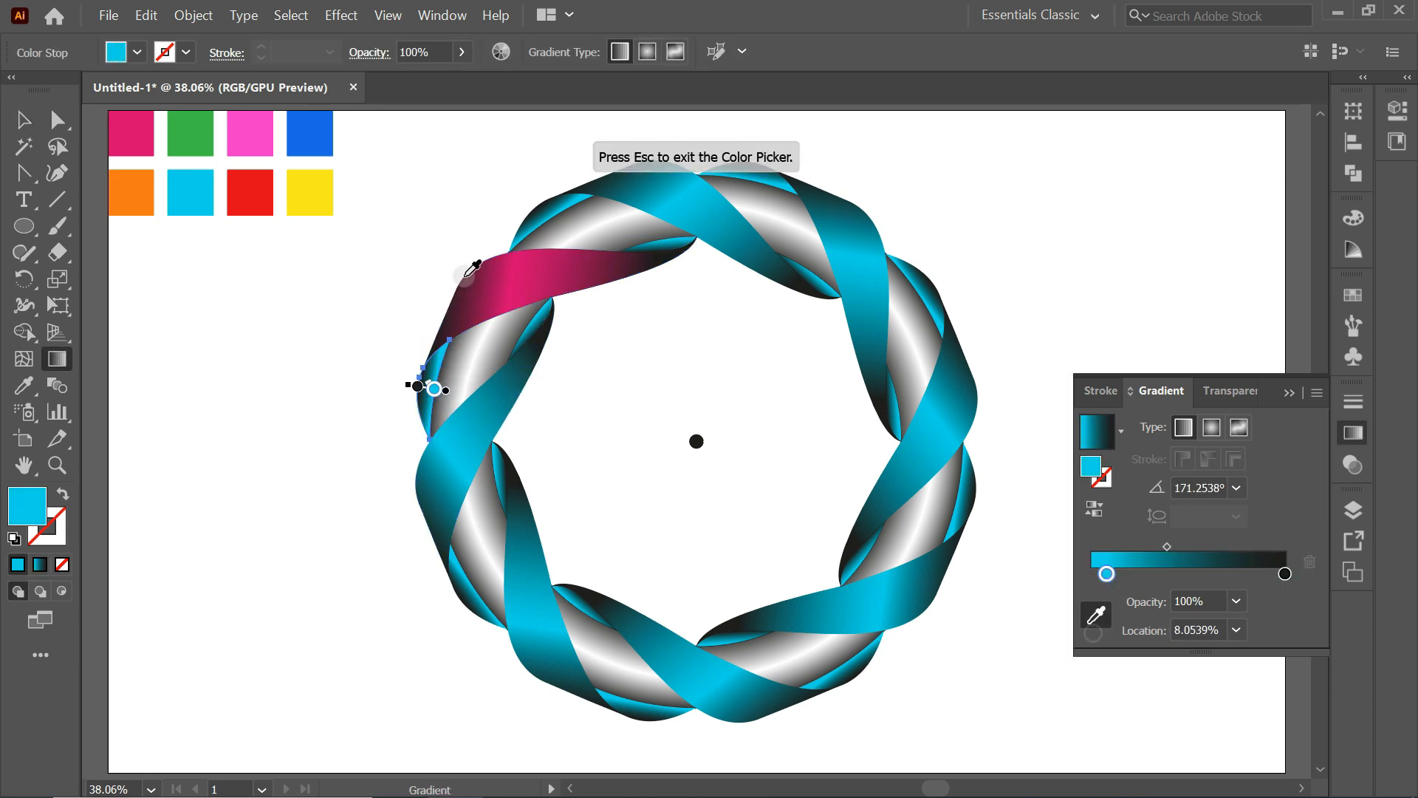
{"action": "left_click", "coordinate": [120, 124]}
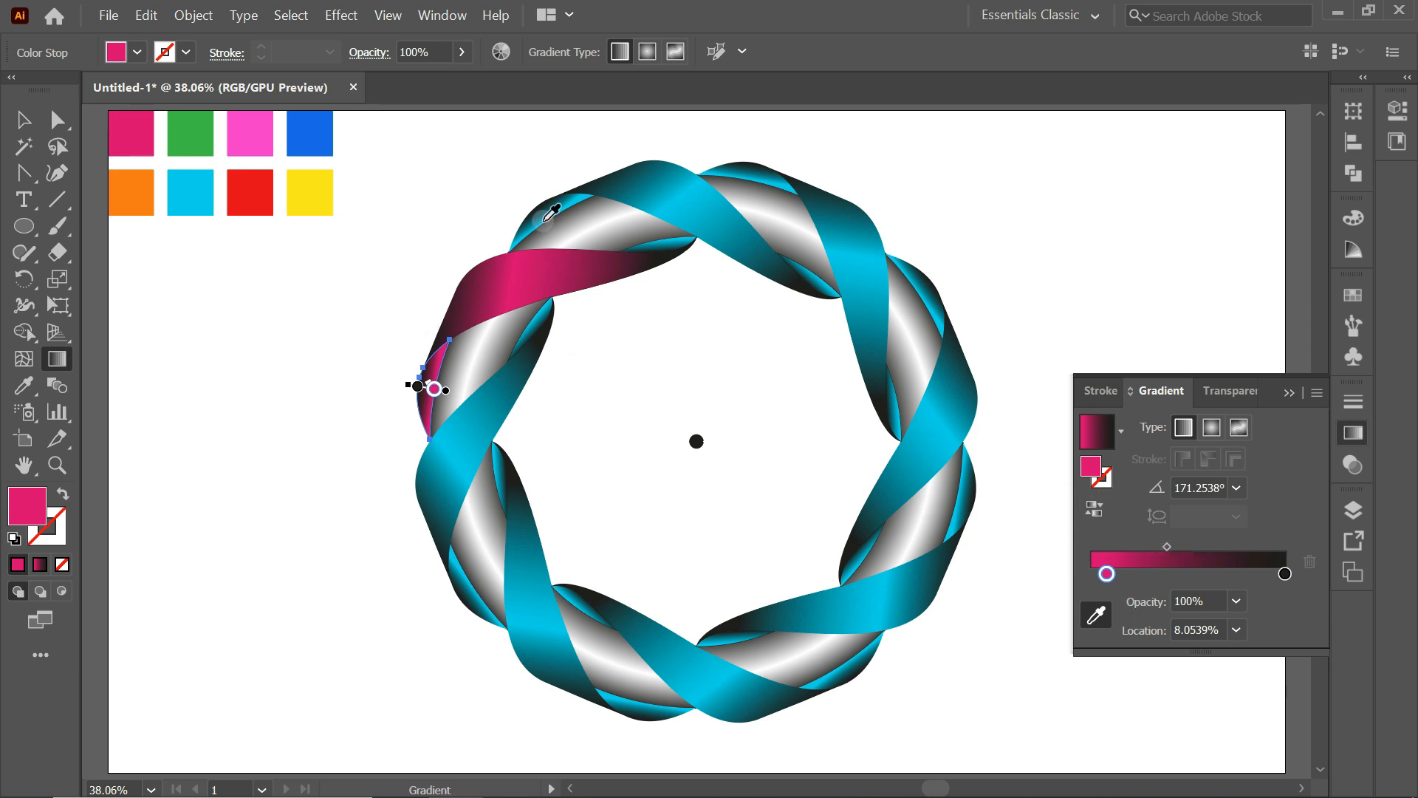
{"action": "key", "text": "v"}
{"action": "left_click", "coordinate": [672, 246]}
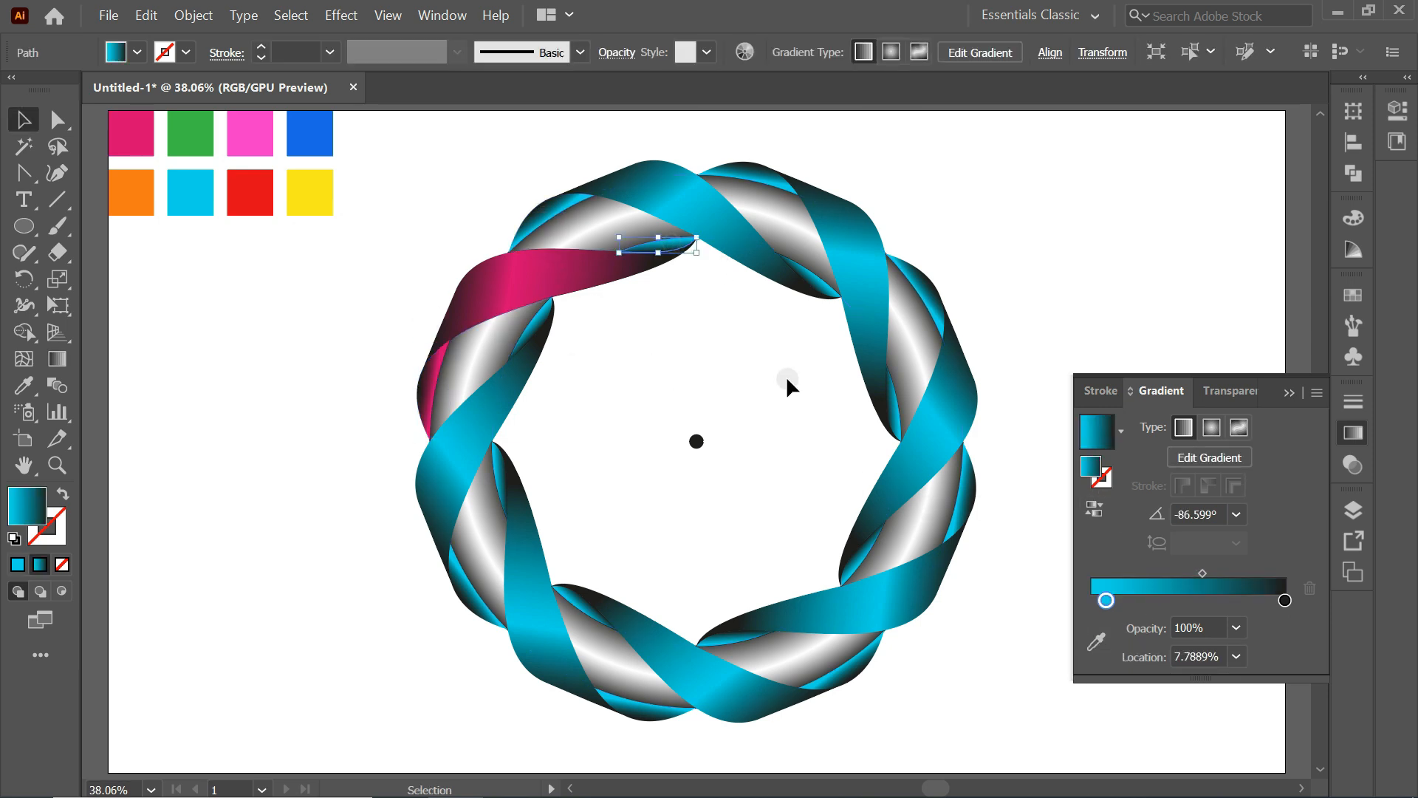
{"action": "left_click", "coordinate": [1096, 641]}
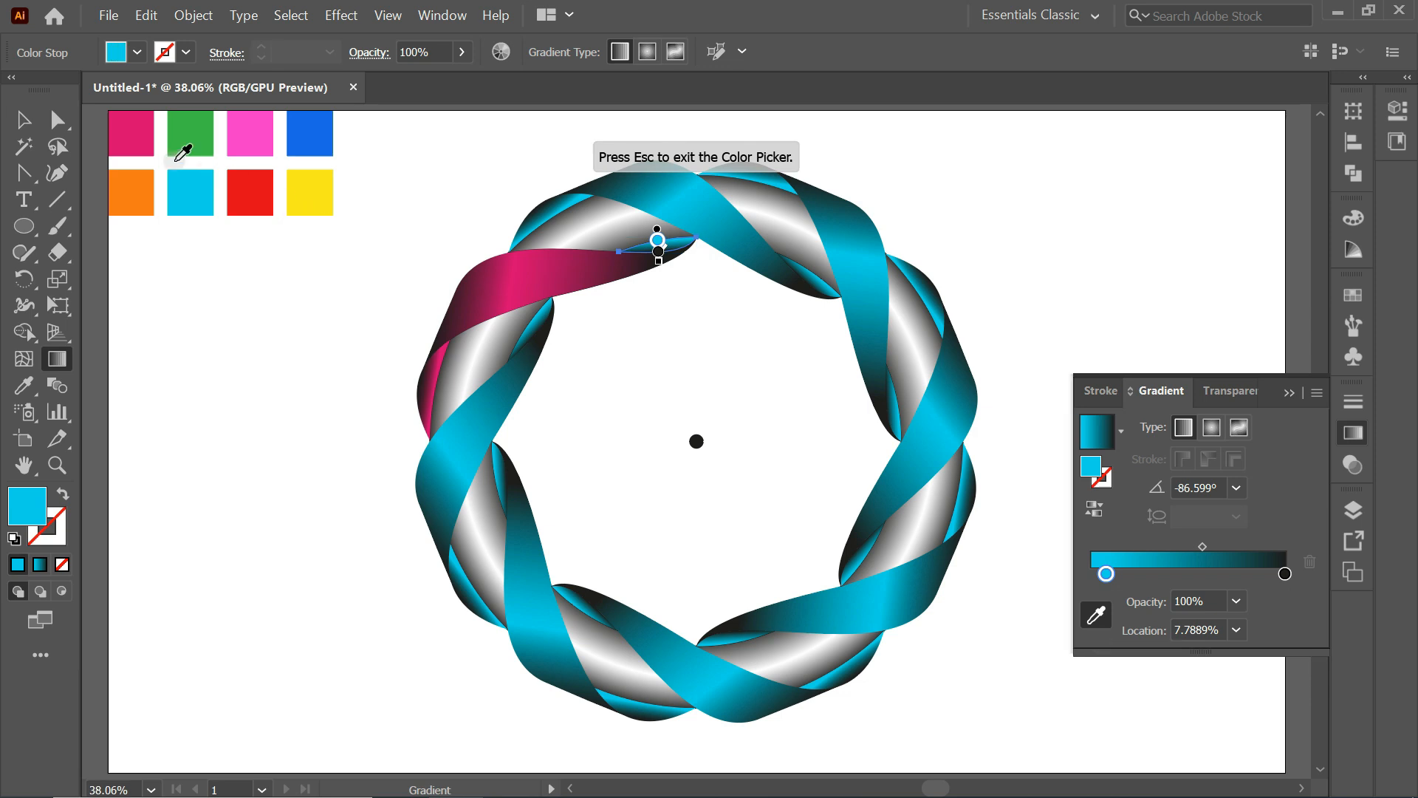
{"action": "left_click", "coordinate": [137, 127]}
Step: Recolour the middle gradient stop of the left ribbon's main band with the green swatch
{"action": "left_click", "coordinate": [490, 412]}
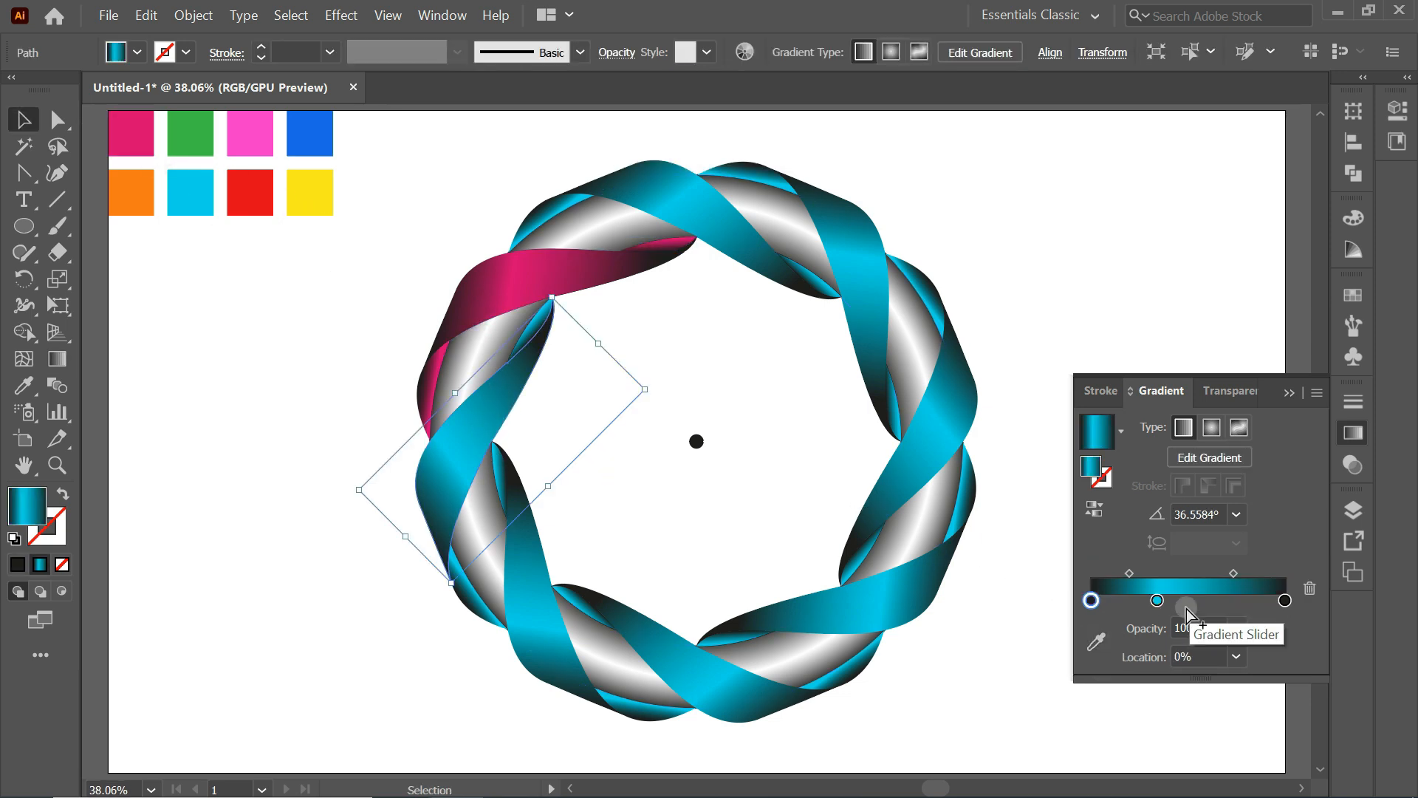
{"action": "left_click", "coordinate": [1157, 600]}
{"action": "left_click", "coordinate": [1096, 641]}
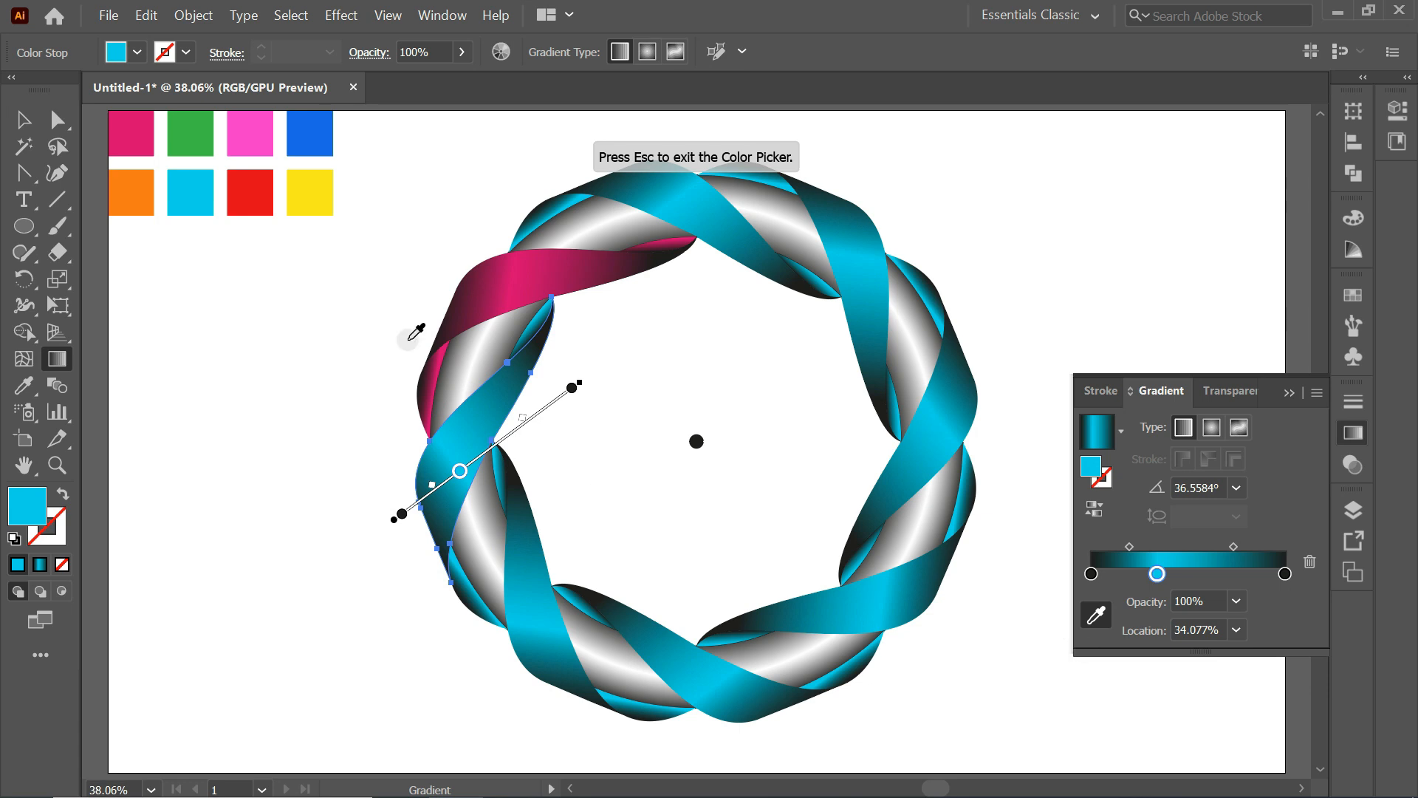
{"action": "left_click", "coordinate": [181, 127]}
{"action": "key", "text": "v"}
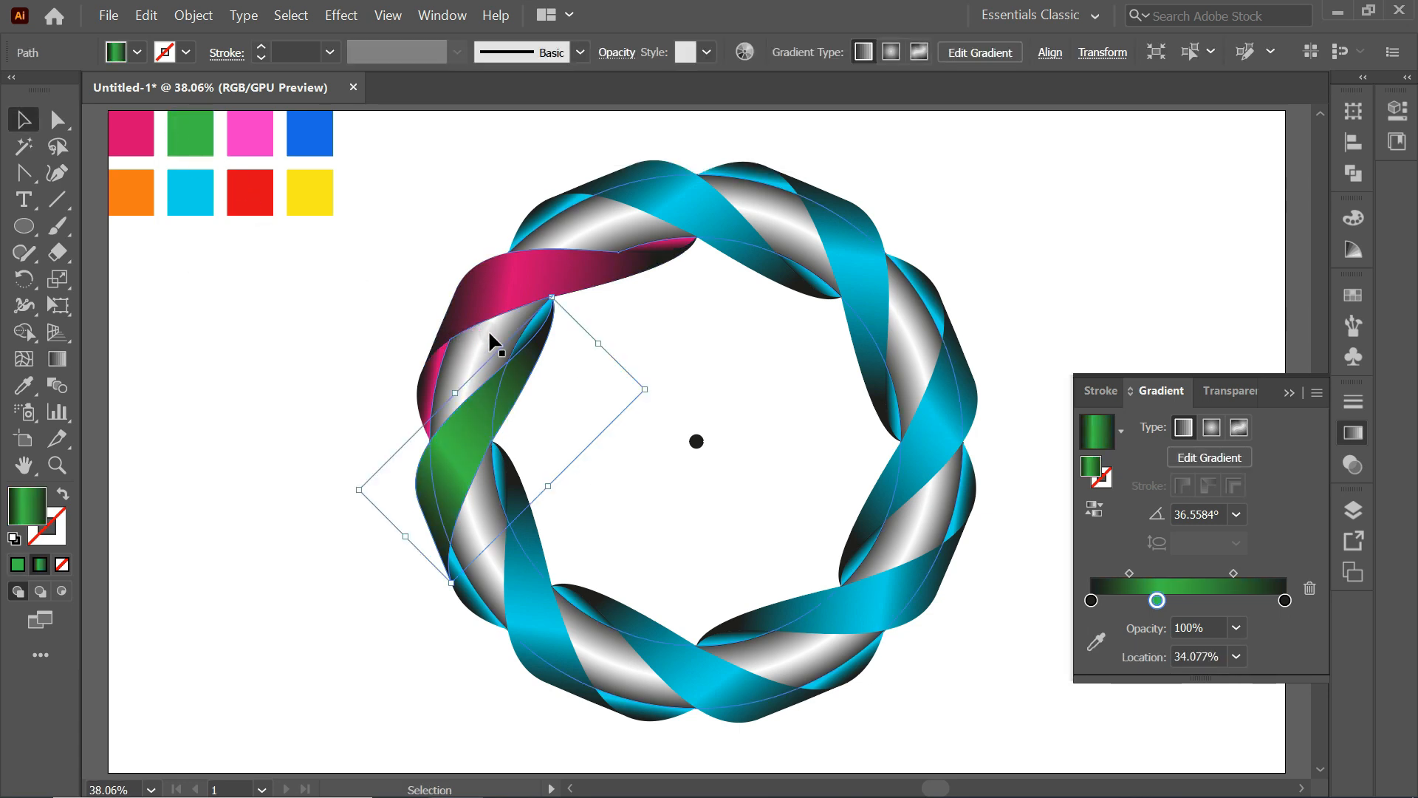
Step: Recolour the cyan gradient stops of the green ribbon's inner and outer folds with the green swatch
{"action": "left_click", "coordinate": [535, 327]}
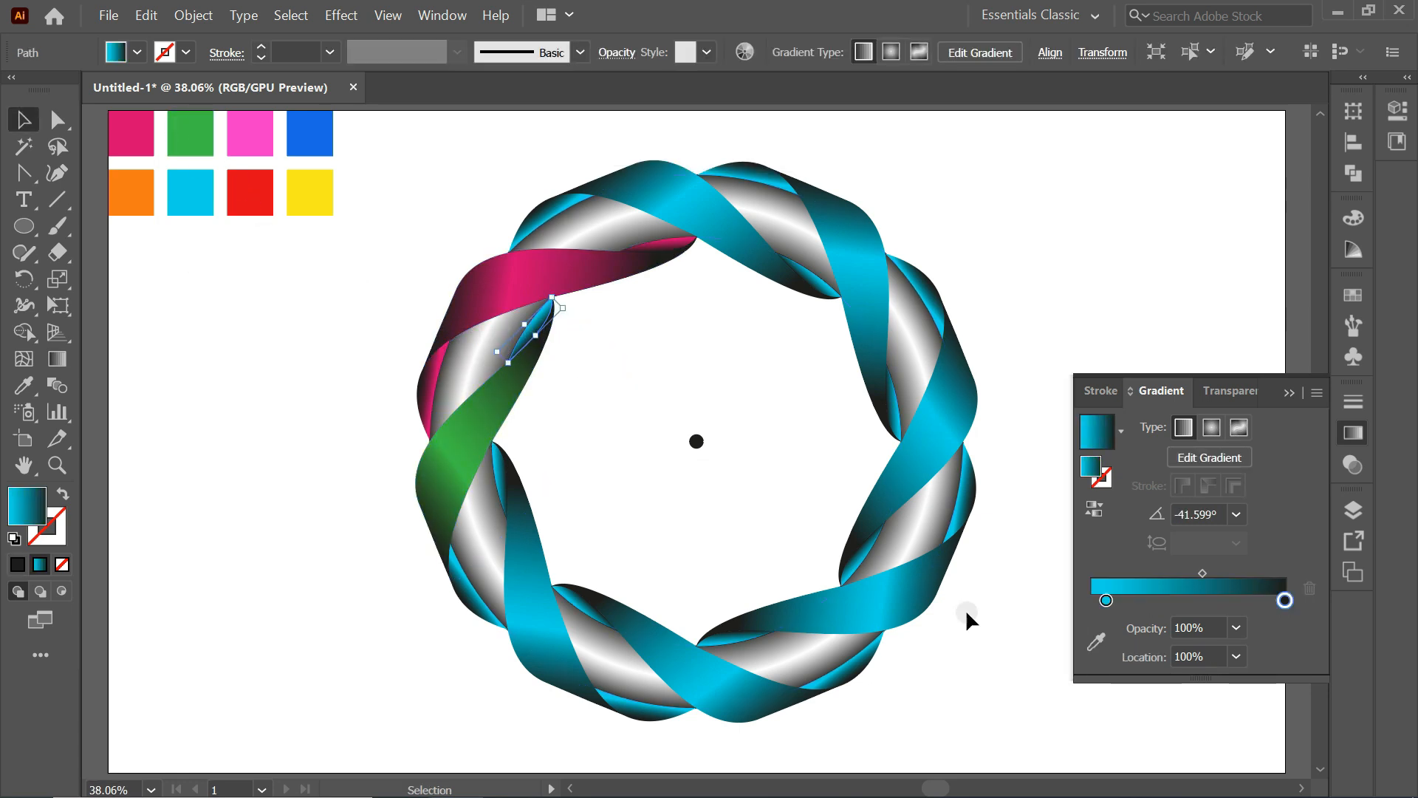
{"action": "left_click", "coordinate": [1106, 600]}
{"action": "left_click", "coordinate": [1096, 641]}
{"action": "left_click", "coordinate": [176, 148]}
{"action": "key", "text": "v"}
{"action": "left_click", "coordinate": [462, 582]}
{"action": "left_click", "coordinate": [1096, 642]}
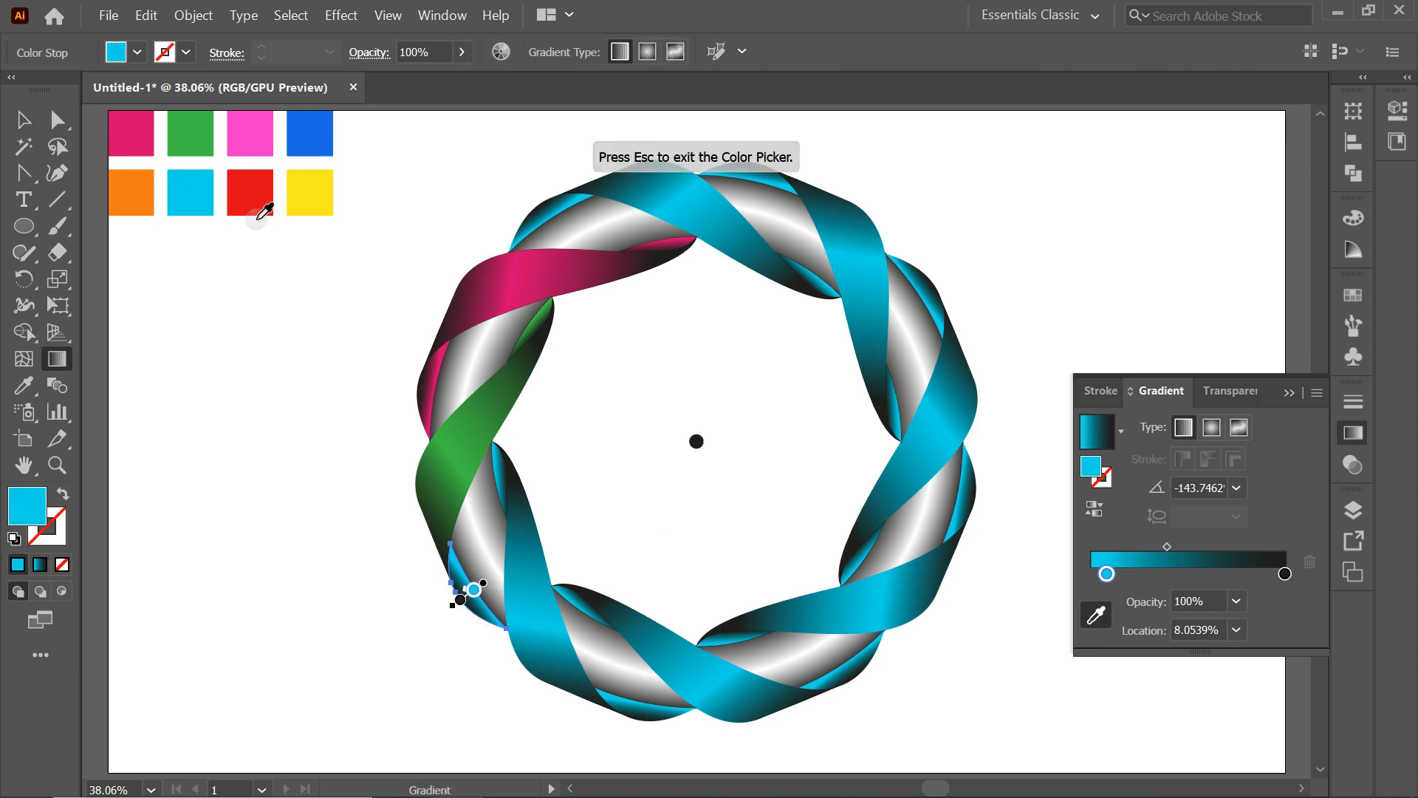
{"action": "left_click", "coordinate": [193, 145]}
{"action": "key", "text": "v"}
Step: Ungroup the lower-left ribbon and recolour the middle gradient stop of its main band with the light pink swatch
{"action": "right_click", "coordinate": [530, 543]}
{"action": "left_click", "coordinate": [588, 359]}
{"action": "left_click", "coordinate": [1015, 555]}
{"action": "left_click", "coordinate": [539, 600]}
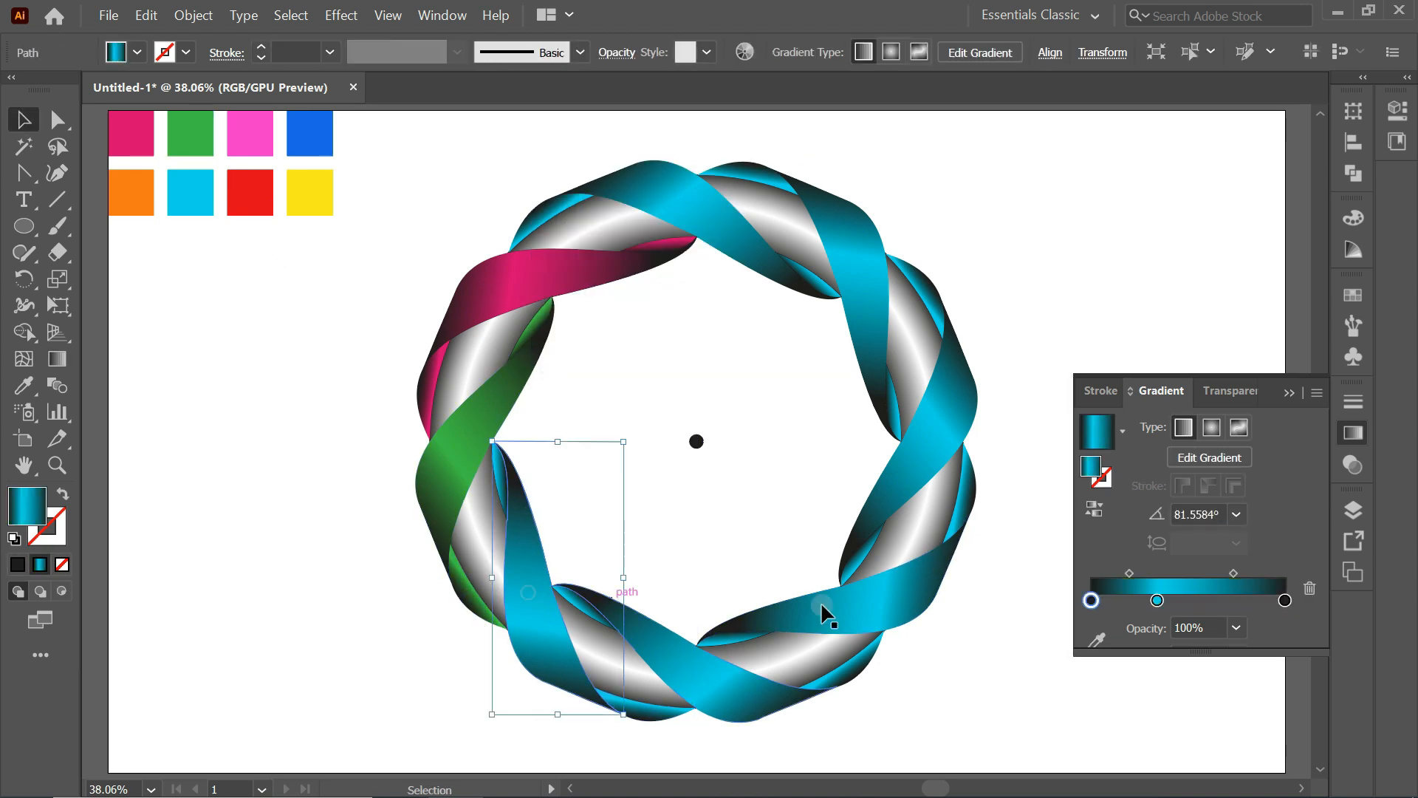
{"action": "left_click", "coordinate": [1157, 599]}
{"action": "left_click", "coordinate": [1097, 642]}
{"action": "left_click", "coordinate": [247, 140]}
{"action": "key", "text": "v"}
Step: Recolour the cyan gradient stops of the light pink ribbon's inner and outer folds with the light pink swatch
{"action": "left_click", "coordinate": [500, 484]}
{"action": "left_click", "coordinate": [1106, 600]}
{"action": "left_click", "coordinate": [1096, 641]}
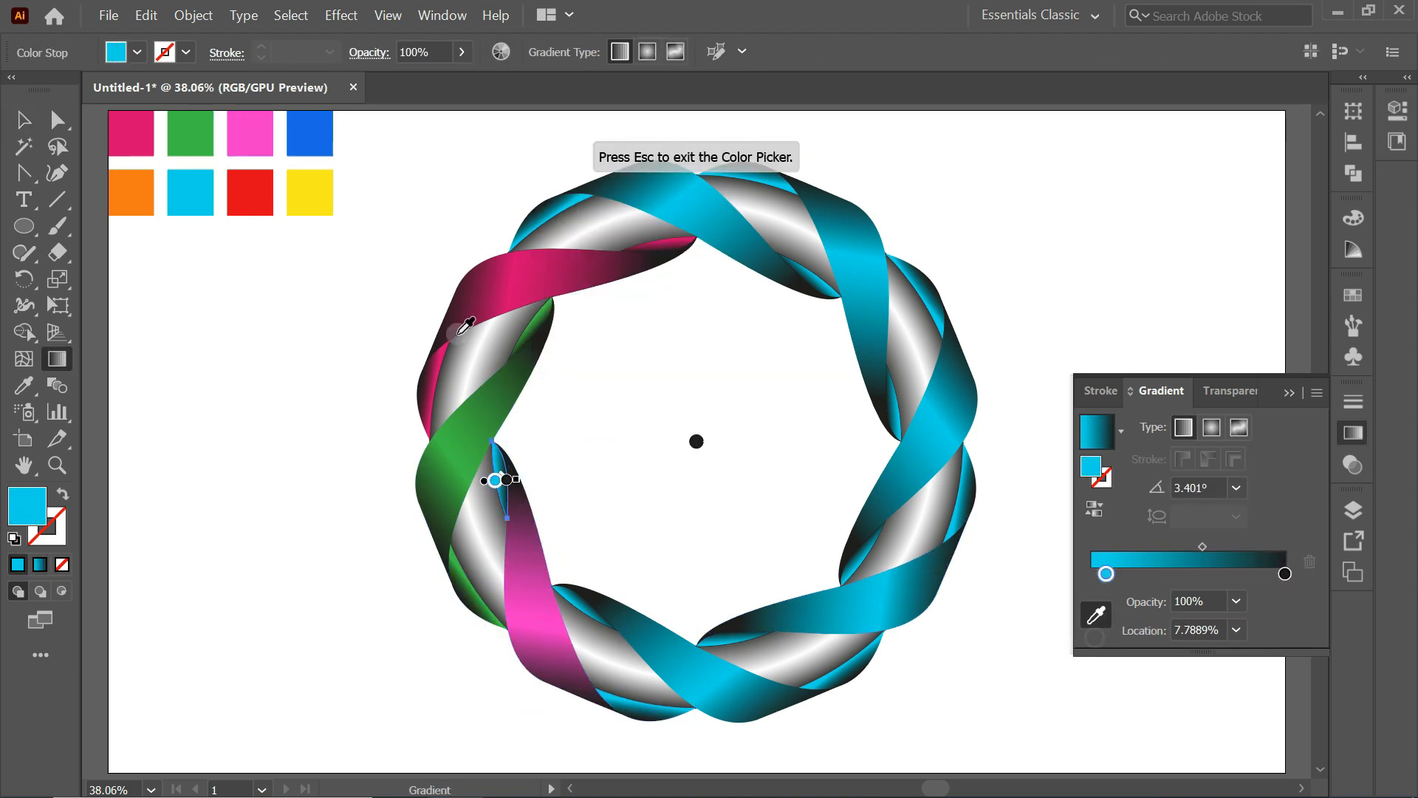
{"action": "left_click", "coordinate": [247, 133]}
{"action": "key", "text": "v"}
{"action": "left_click", "coordinate": [644, 711]}
{"action": "left_click", "coordinate": [1096, 642]}
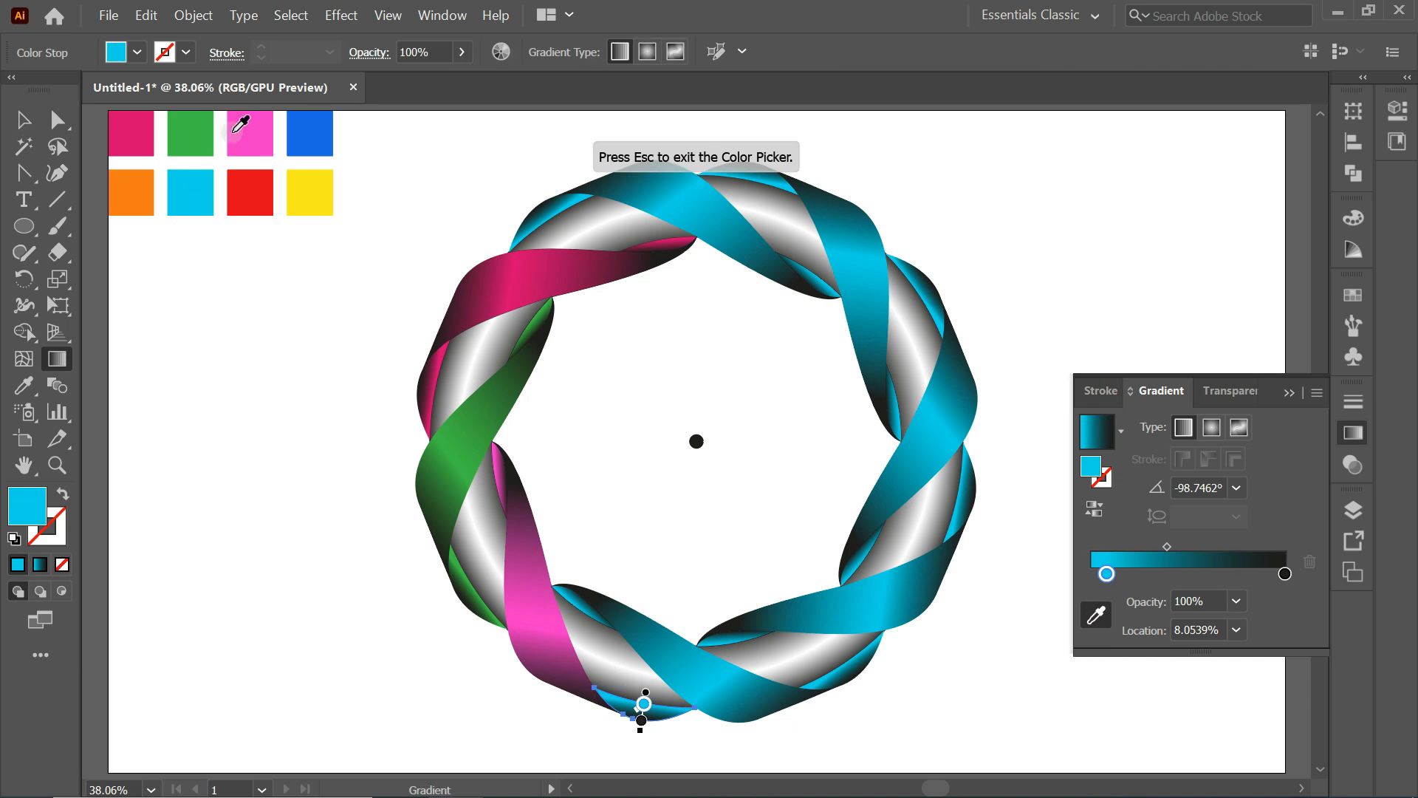
{"action": "left_click", "coordinate": [246, 135]}
Step: Ungroup the bottom ribbon and recolour the middle gradient stop of its main band with the blue swatch
{"action": "right_click", "coordinate": [720, 669]}
{"action": "left_click", "coordinate": [768, 485]}
{"action": "left_click", "coordinate": [746, 687]}
{"action": "left_click", "coordinate": [1156, 600]}
{"action": "left_click", "coordinate": [1096, 641]}
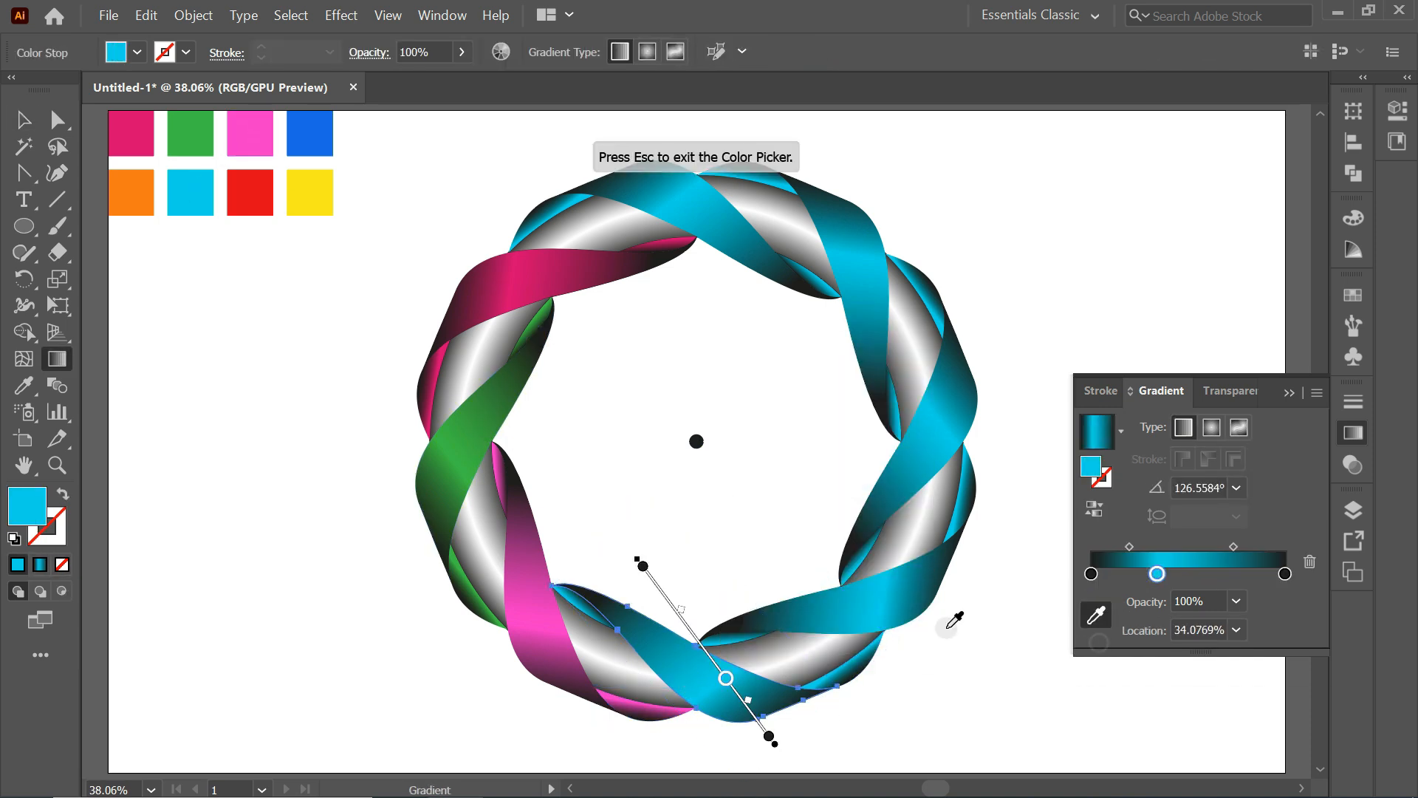
{"action": "left_click", "coordinate": [309, 133]}
{"action": "key", "text": "v"}
Step: Recolour the cyan gradient stops of the blue ribbon's inner and outer folds with the blue swatch
{"action": "left_click", "coordinate": [586, 610]}
{"action": "left_click", "coordinate": [1106, 600]}
{"action": "left_click", "coordinate": [1096, 642]}
{"action": "left_click", "coordinate": [310, 129]}
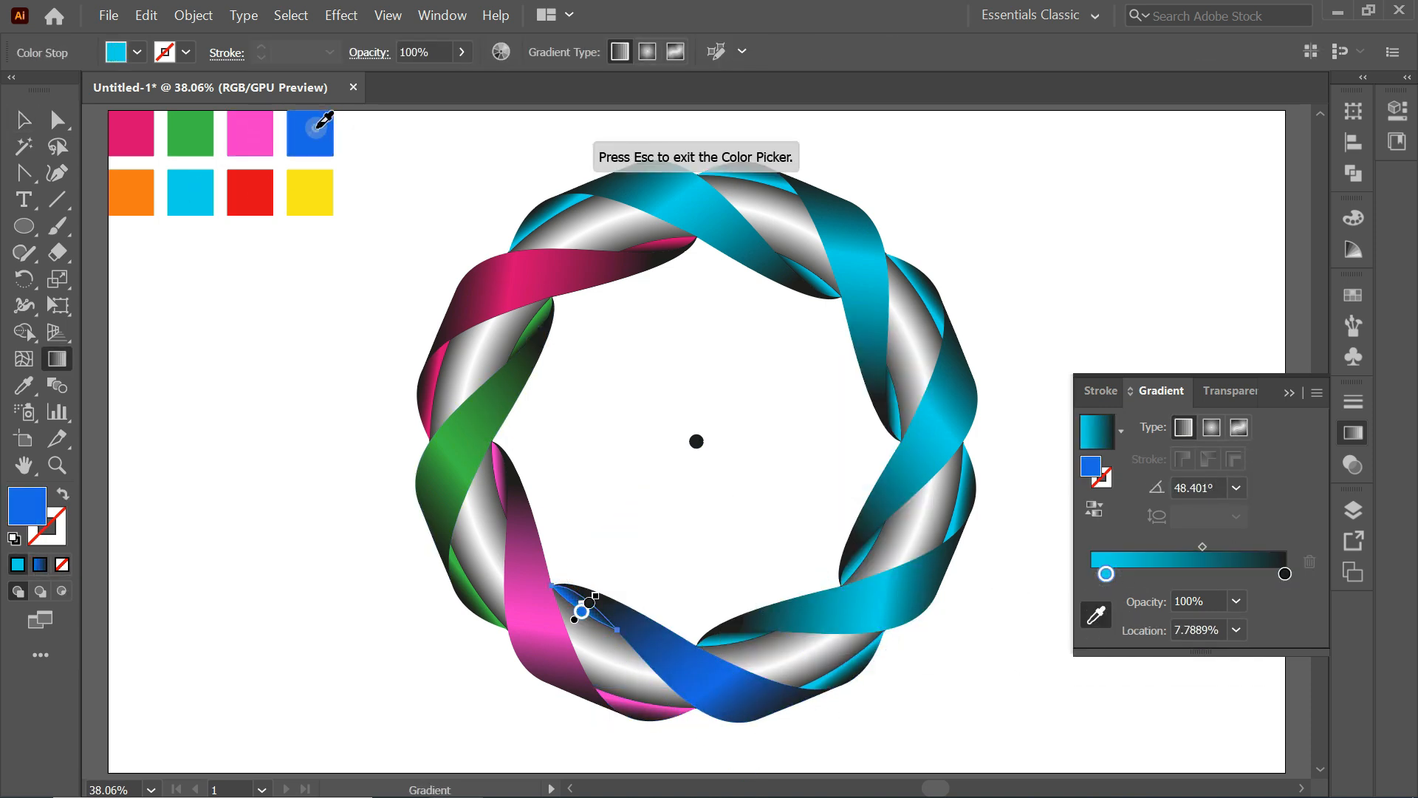
{"action": "key", "text": "v"}
{"action": "left_click", "coordinate": [825, 683]}
{"action": "left_click", "coordinate": [1096, 641]}
{"action": "left_click", "coordinate": [300, 122]}
{"action": "key", "text": "v"}
Step: Ungroup the lower-right ribbon and recolour the middle gradient stop of its main band with the orange swatch
{"action": "right_click", "coordinate": [818, 604]}
{"action": "left_click", "coordinate": [853, 421]}
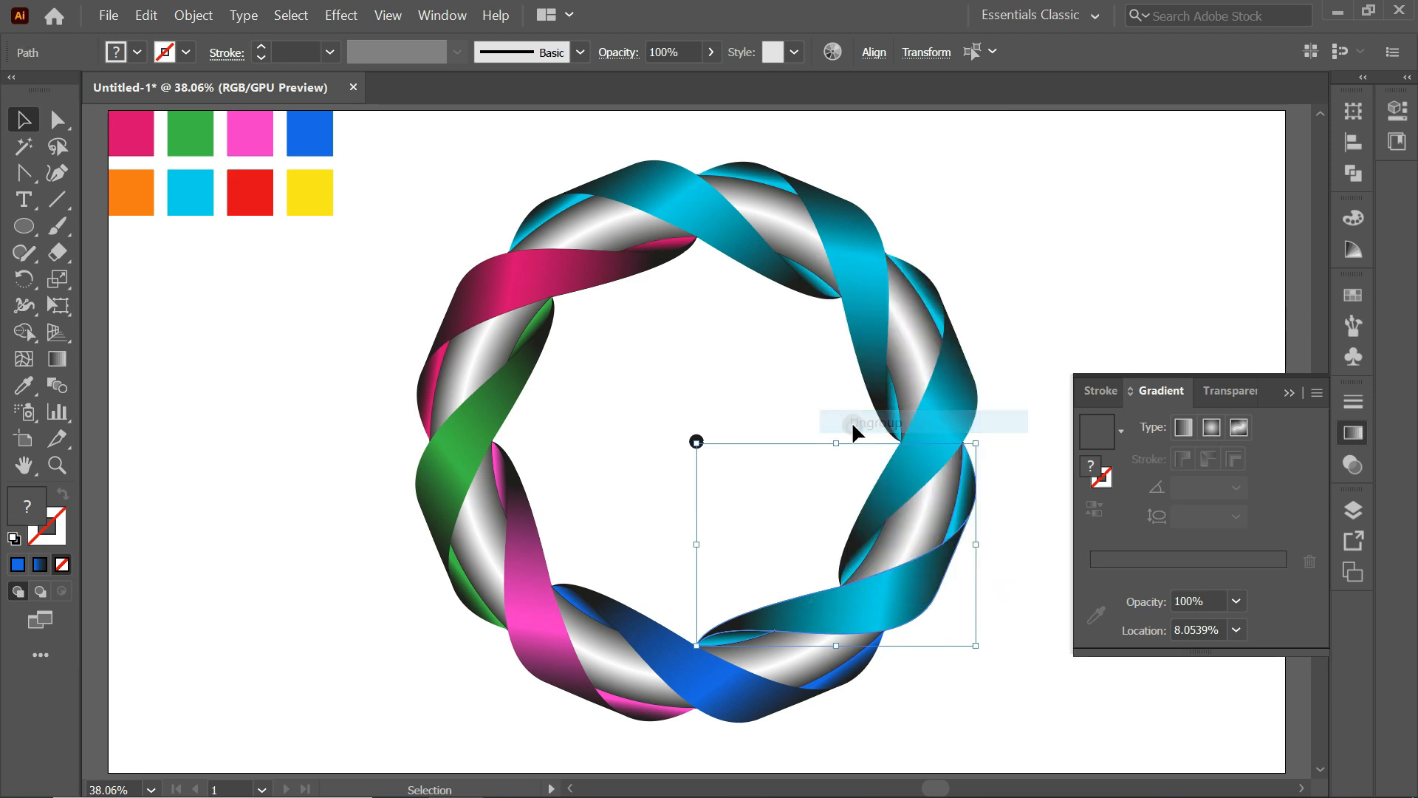
{"action": "left_click", "coordinate": [905, 591]}
{"action": "left_click", "coordinate": [1157, 599]}
{"action": "left_click", "coordinate": [1096, 647]}
{"action": "left_click", "coordinate": [129, 193]}
{"action": "key", "text": "v"}
Step: Recolour the cyan gradient stops of the orange ribbon's inner and outer folds with the orange swatch
{"action": "left_click", "coordinate": [732, 640]}
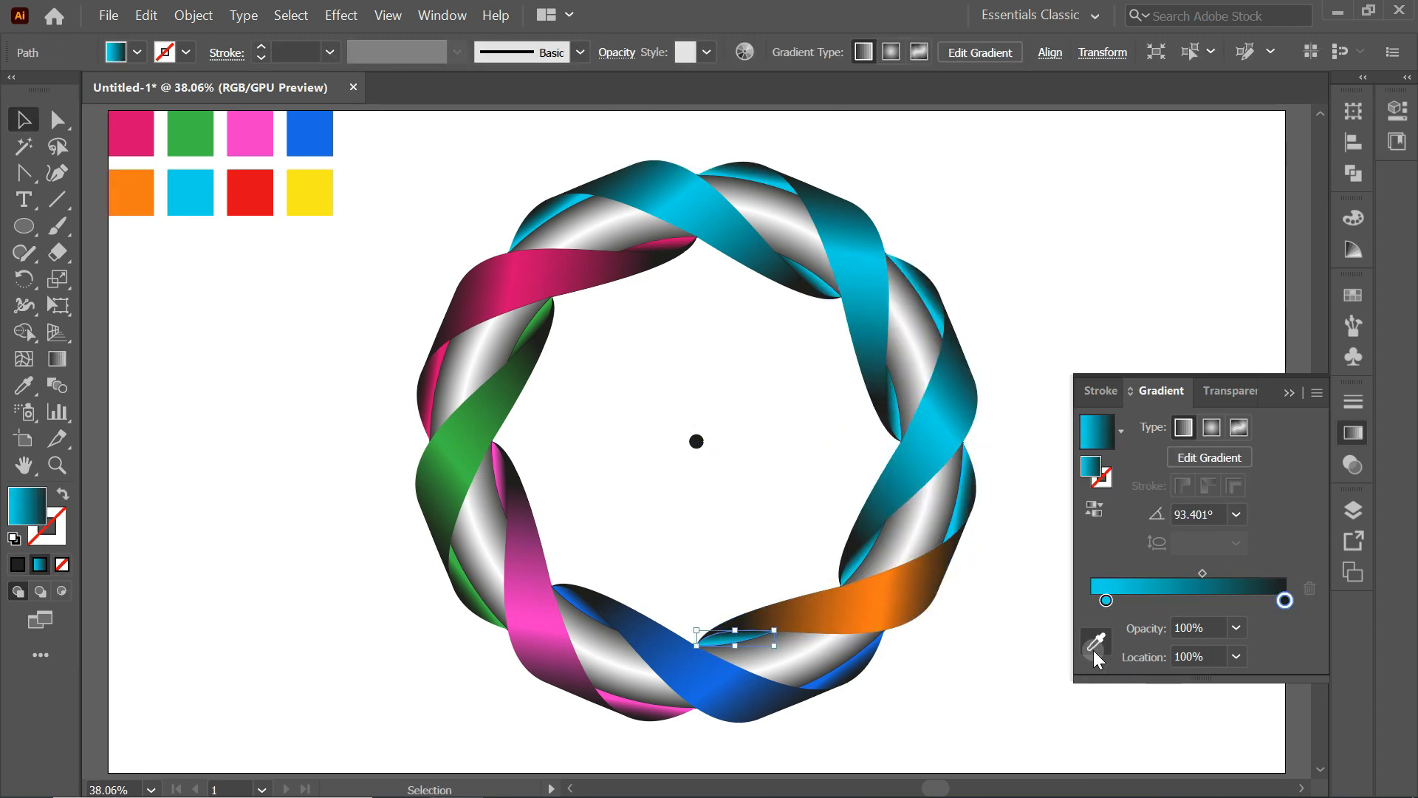
{"action": "left_click", "coordinate": [1106, 600]}
{"action": "left_click", "coordinate": [1096, 641]}
{"action": "left_click", "coordinate": [125, 191]}
{"action": "key", "text": "v"}
{"action": "left_click", "coordinate": [953, 536]}
{"action": "left_click", "coordinate": [1106, 599]}
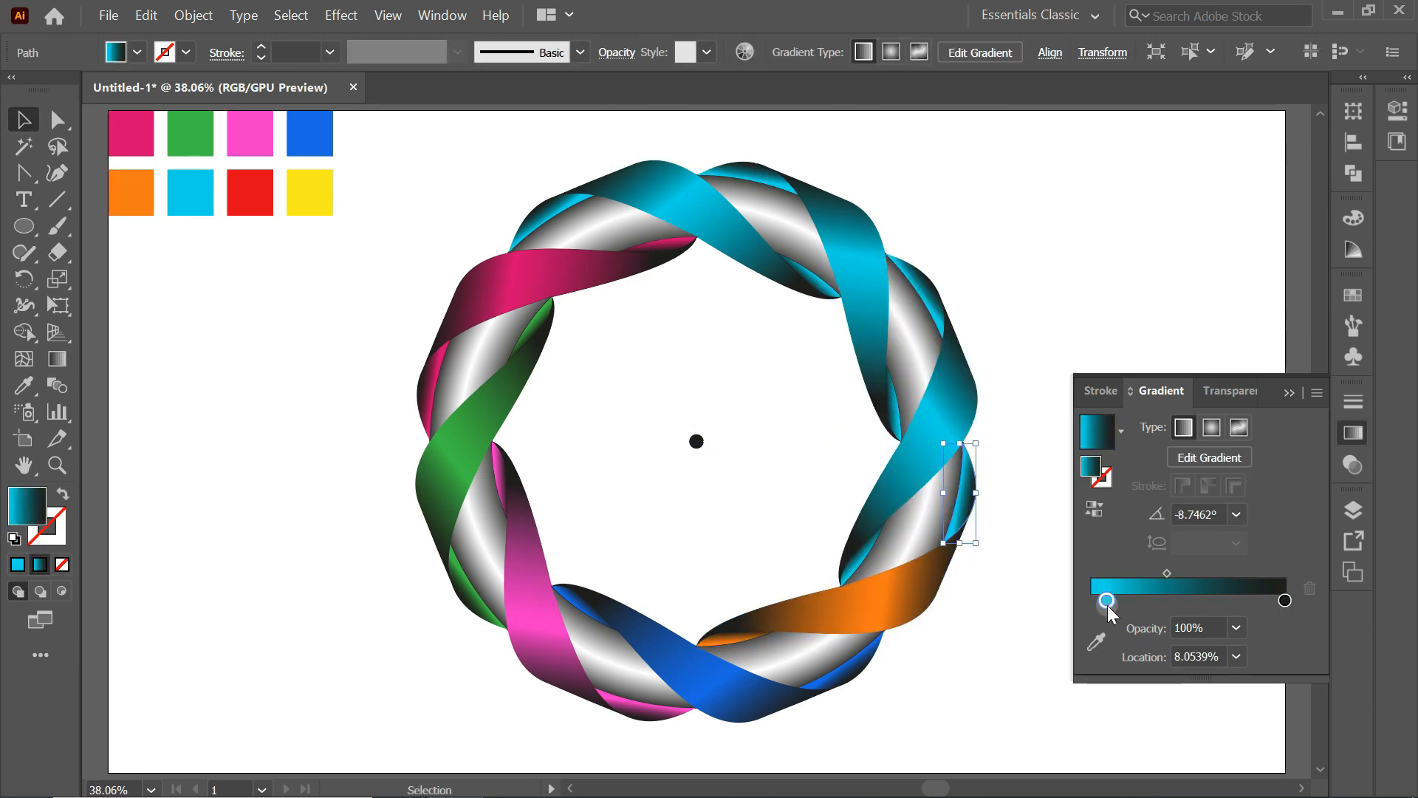
{"action": "left_click", "coordinate": [1096, 641]}
{"action": "left_click", "coordinate": [130, 193]}
{"action": "key", "text": "v"}
Step: Recolour the middle gradient stop of the right ribbon's main band with the red swatch
{"action": "left_click", "coordinate": [885, 493]}
{"action": "key", "text": "g"}
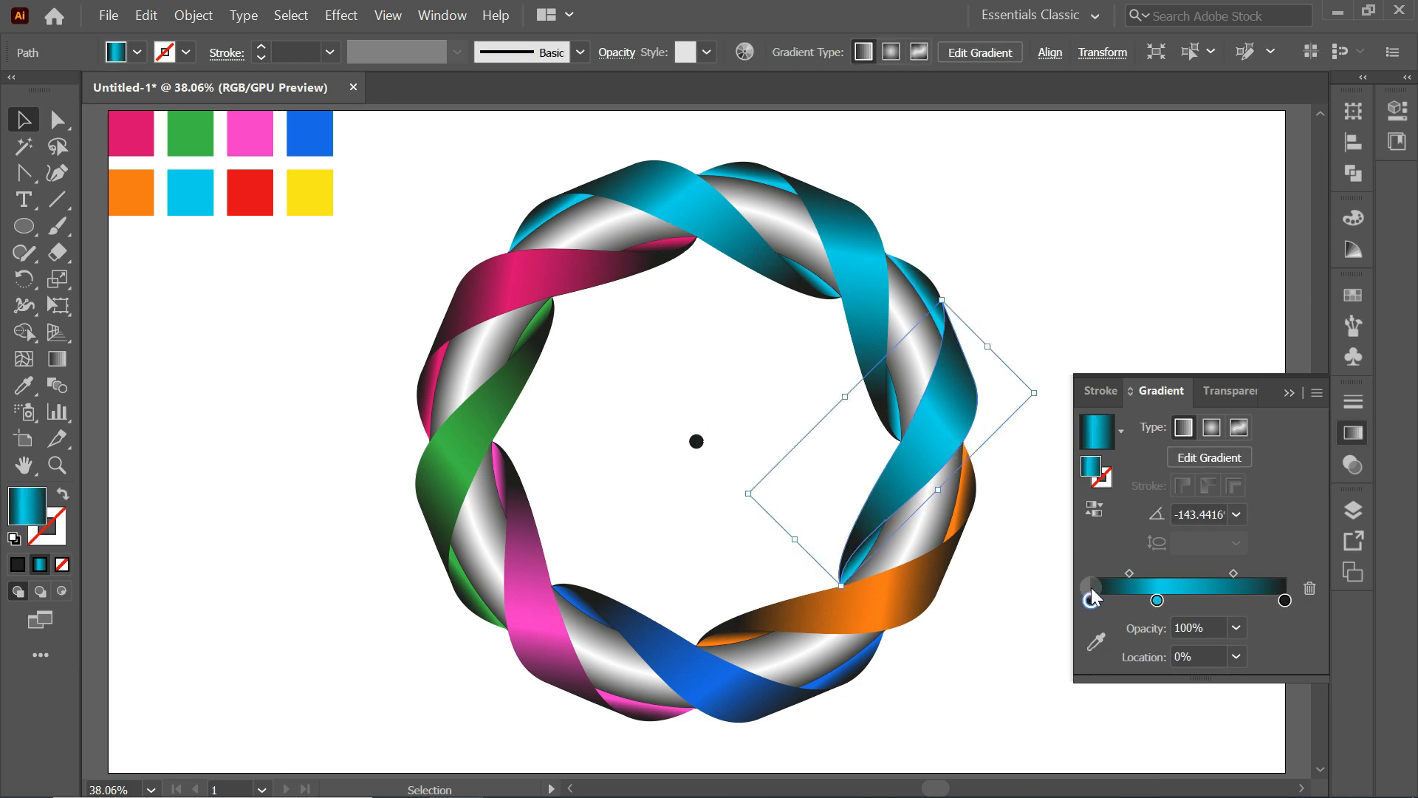
{"action": "left_click", "coordinate": [1156, 597]}
{"action": "left_click", "coordinate": [1096, 641]}
{"action": "left_click", "coordinate": [269, 196]}
{"action": "key", "text": "v"}
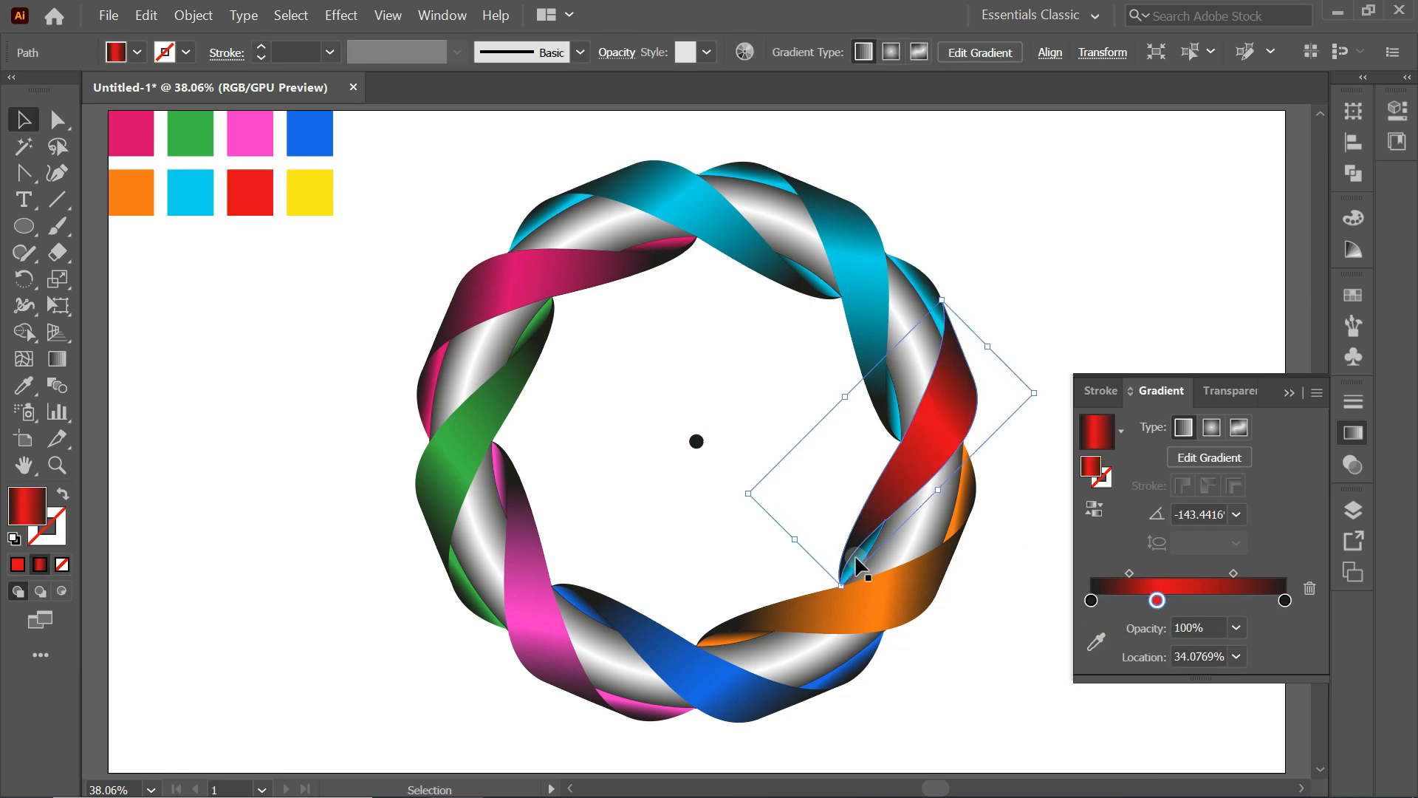
Step: Recolour the cyan gradient stops of the red ribbon's inner and outer folds with the red swatch
{"action": "left_click", "coordinate": [857, 562]}
{"action": "left_click", "coordinate": [1105, 599]}
{"action": "left_click", "coordinate": [1096, 641]}
{"action": "left_click", "coordinate": [258, 191]}
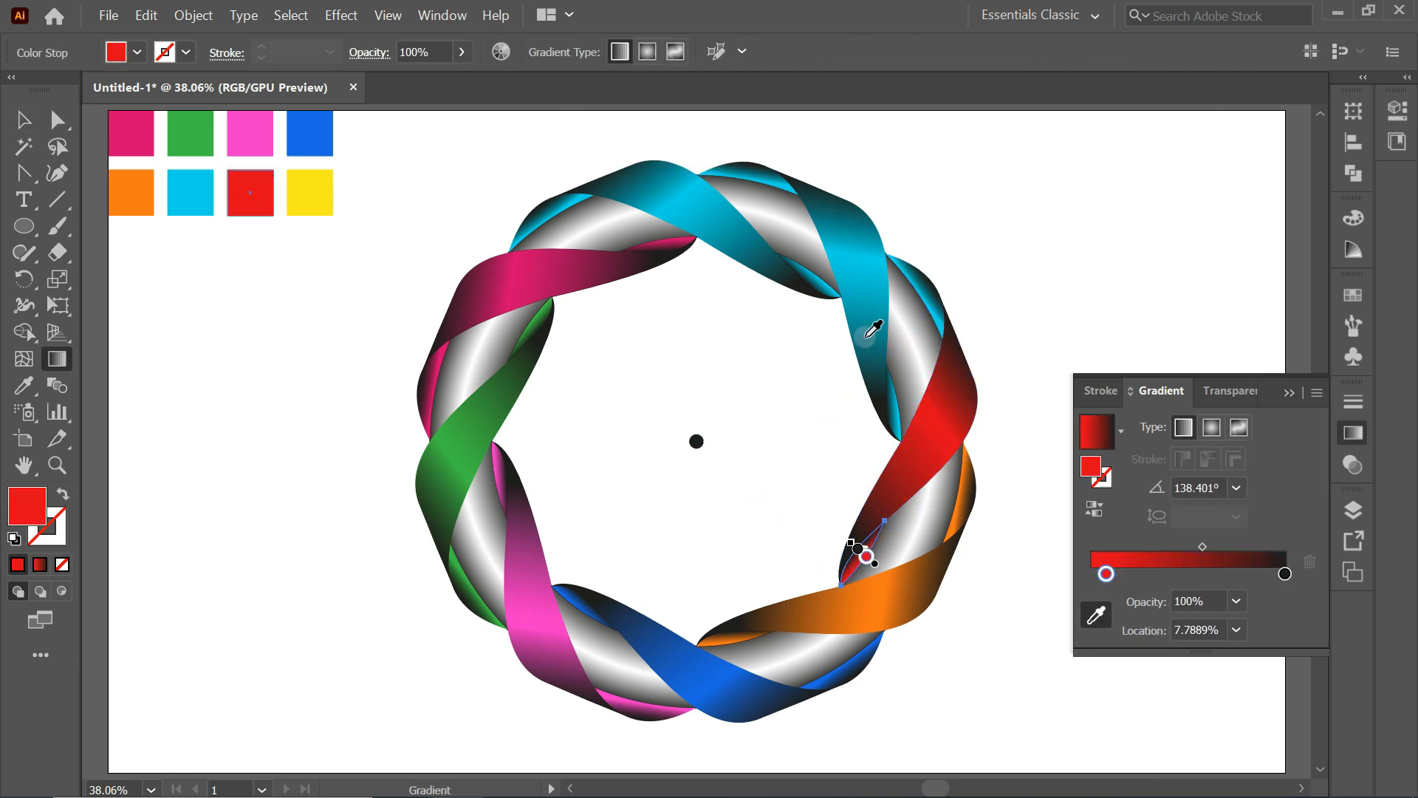
{"action": "left_click", "coordinate": [923, 295]}
{"action": "left_click", "coordinate": [1106, 600]}
{"action": "left_click", "coordinate": [1096, 614]}
{"action": "left_click", "coordinate": [255, 192]}
{"action": "key", "text": "v"}
Step: Ungroup the upper-right ribbon and recolour the middle gradient stop of its main band with the yellow swatch
{"action": "right_click", "coordinate": [851, 262]}
{"action": "left_click", "coordinate": [905, 429]}
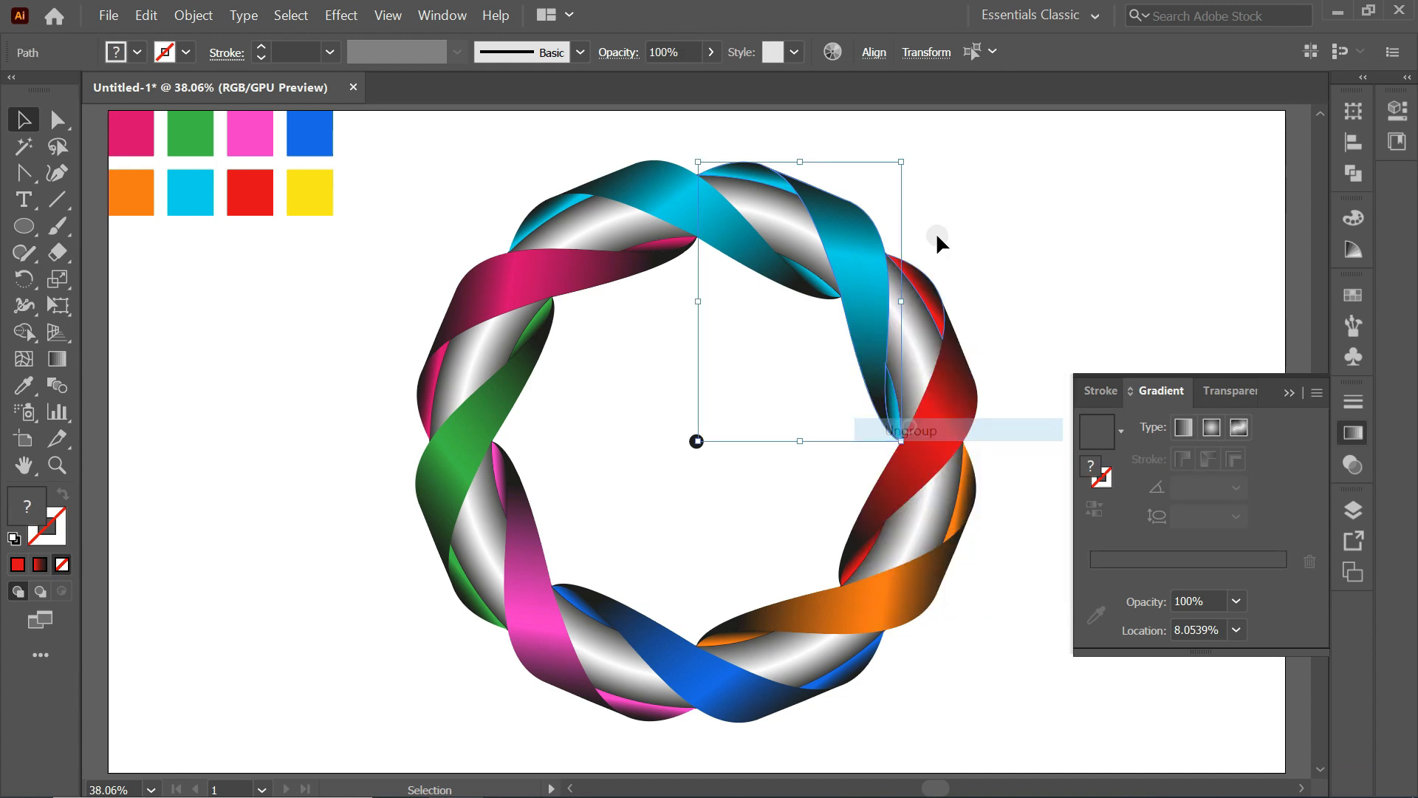
{"action": "left_click", "coordinate": [938, 235]}
{"action": "left_click", "coordinate": [868, 259]}
{"action": "left_click", "coordinate": [1157, 600]}
{"action": "left_click", "coordinate": [1097, 642]}
{"action": "left_click", "coordinate": [311, 192]}
Step: Recolour the cyan gradient stops of the yellow ribbon's inner and outer folds with the yellow swatch
{"action": "left_click", "coordinate": [896, 399]}
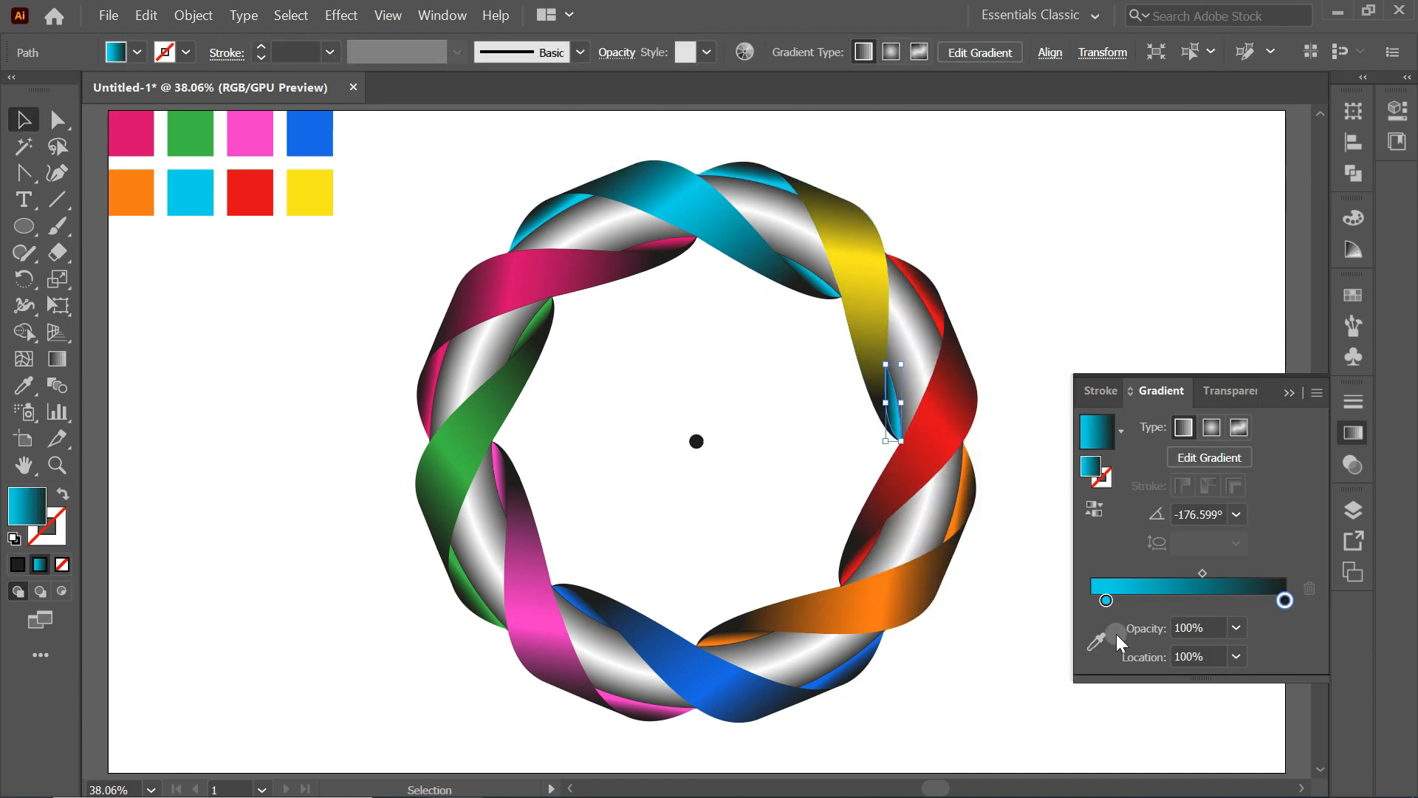
{"action": "left_click", "coordinate": [1106, 600]}
{"action": "left_click", "coordinate": [1096, 615]}
{"action": "left_click", "coordinate": [311, 194]}
{"action": "left_click", "coordinate": [768, 184]}
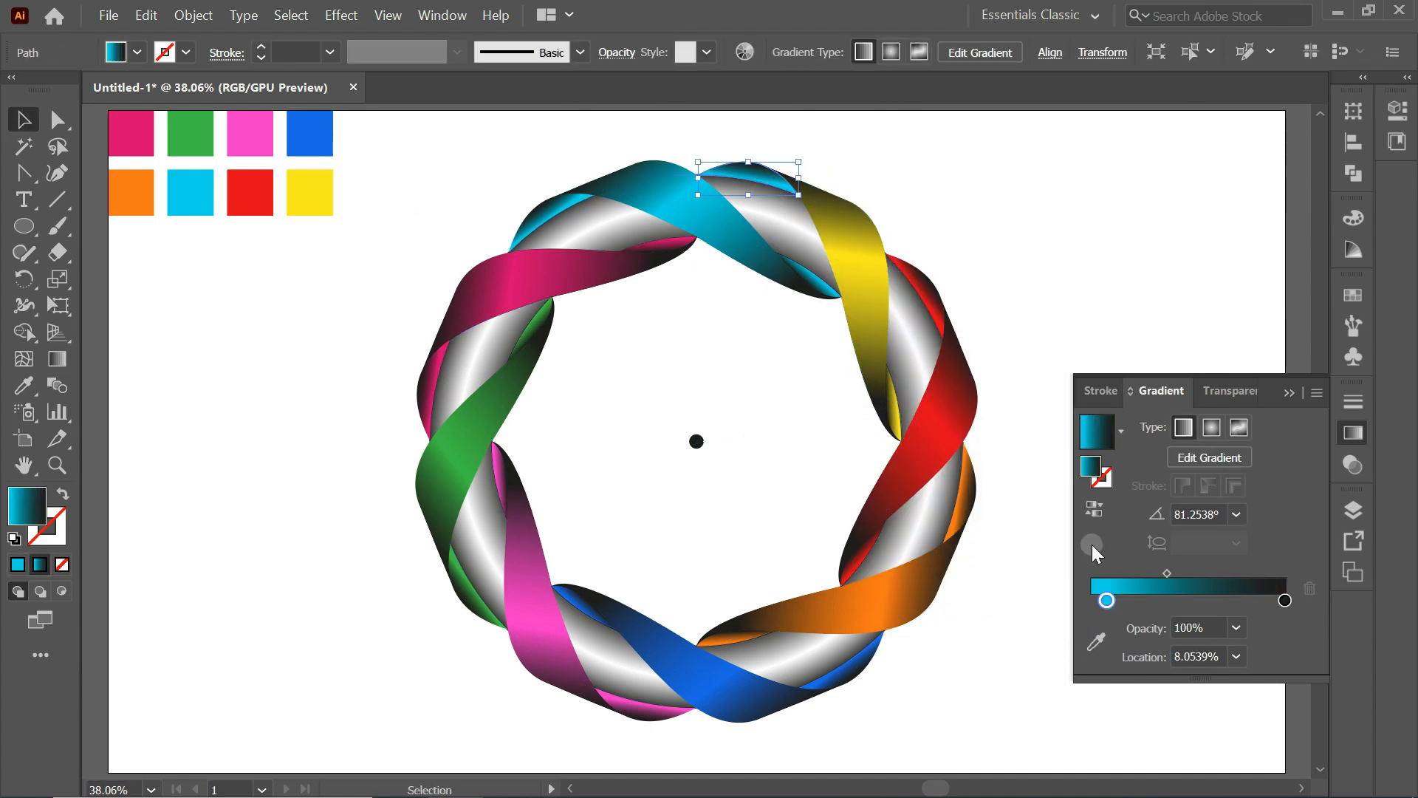
{"action": "left_click", "coordinate": [1096, 641]}
{"action": "left_click", "coordinate": [307, 196]}
Step: Delete the black dot at the ring's centre and the eight colour swatch squares, and close the gradient settings
{"action": "left_click", "coordinate": [25, 121]}
{"action": "left_click_drag", "start_coordinate": [639, 379], "coordinate": [751, 497]}
{"action": "key", "text": "Delete"}
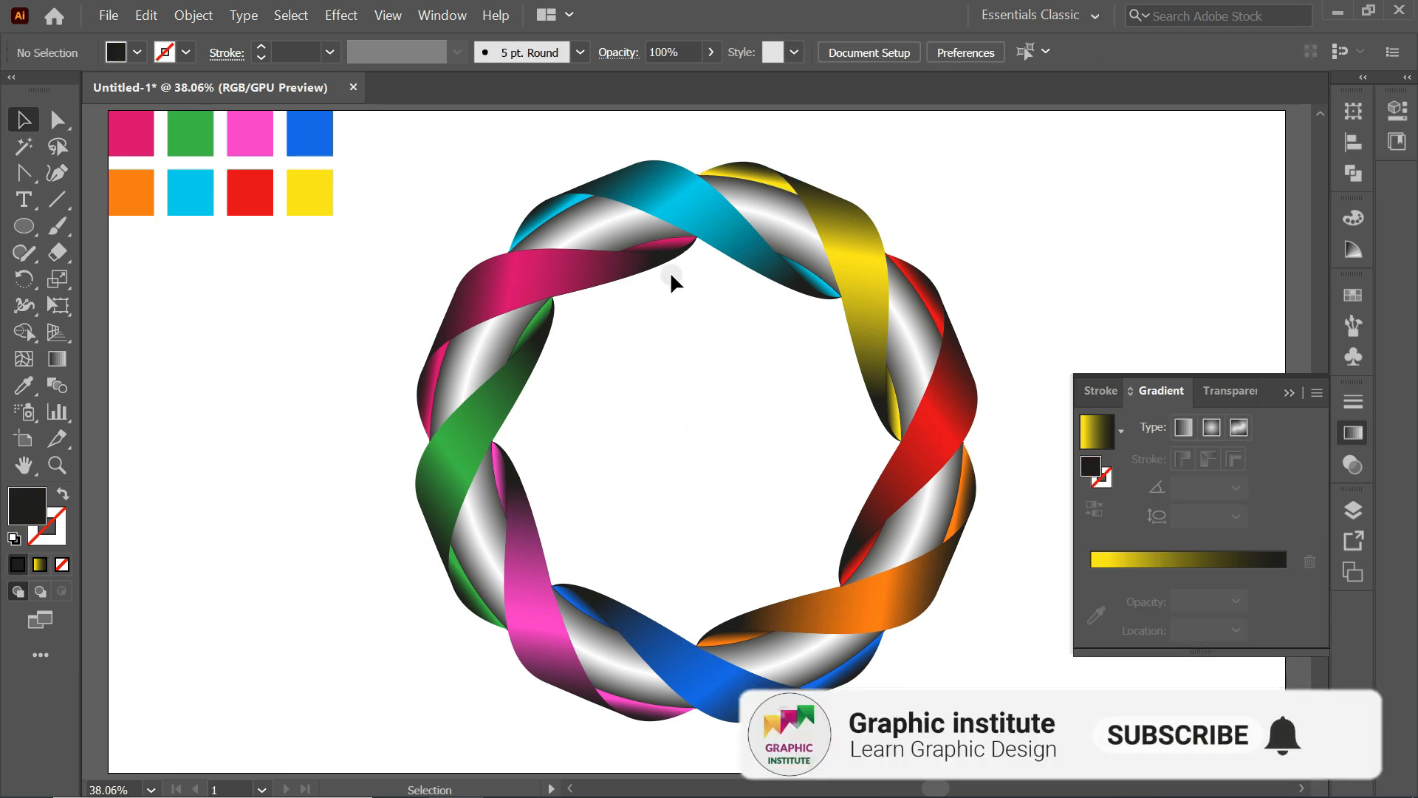
{"action": "left_click", "coordinate": [1289, 392]}
{"action": "left_click_drag", "start_coordinate": [408, 106], "coordinate": [122, 222]}
{"action": "key", "text": "Delete"}
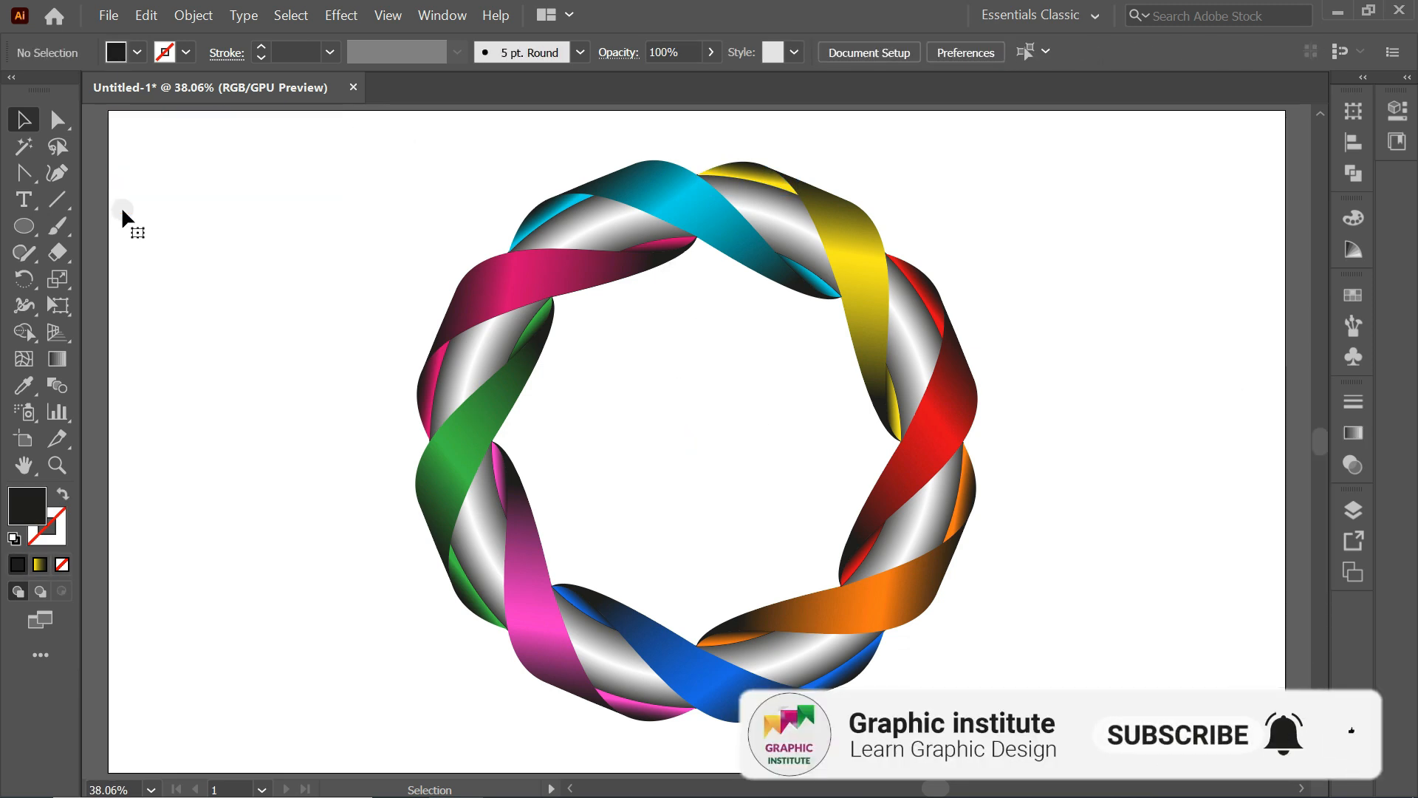
{"action": "key", "text": "ctrl+a"}
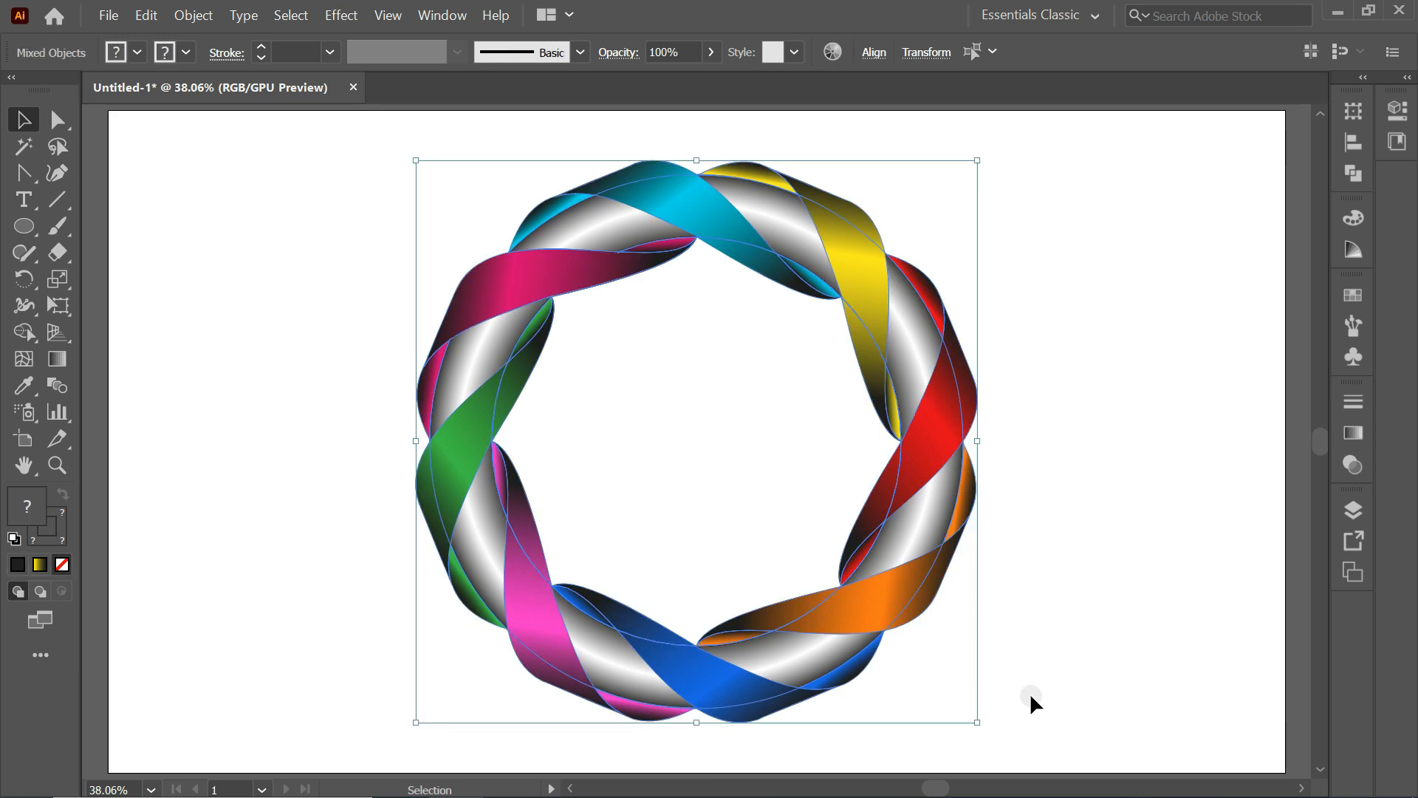
{"action": "left_click", "coordinate": [1115, 494]}
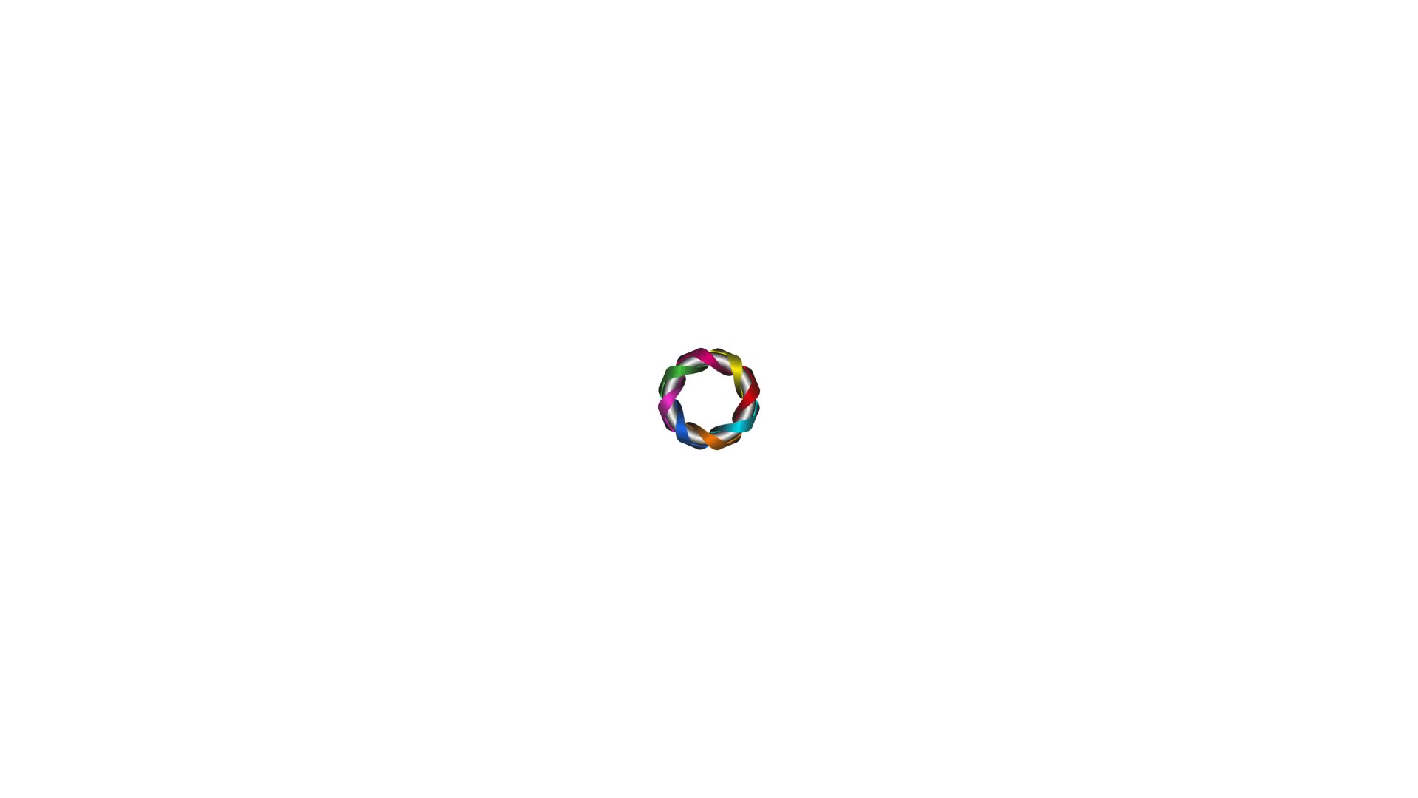